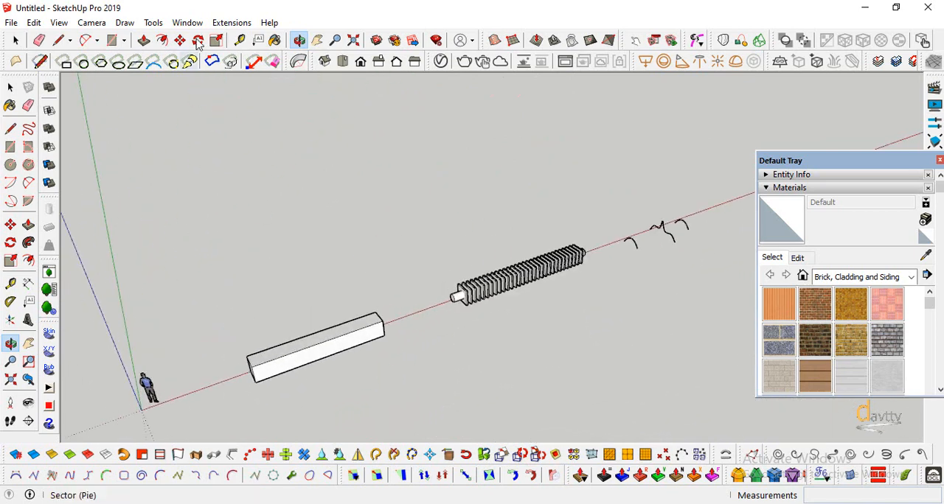
Draw an S-shaped Classic Bezier curve beside the box in parallel top view, spanning about the box's length
left_click(92, 22)
left_click(122, 89)
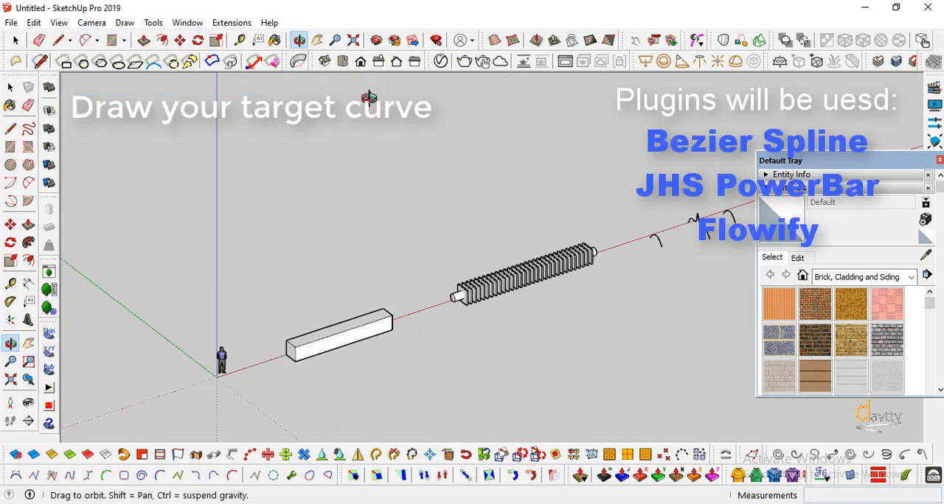
left_click(342, 62)
scroll(325, 192, "up", 3)
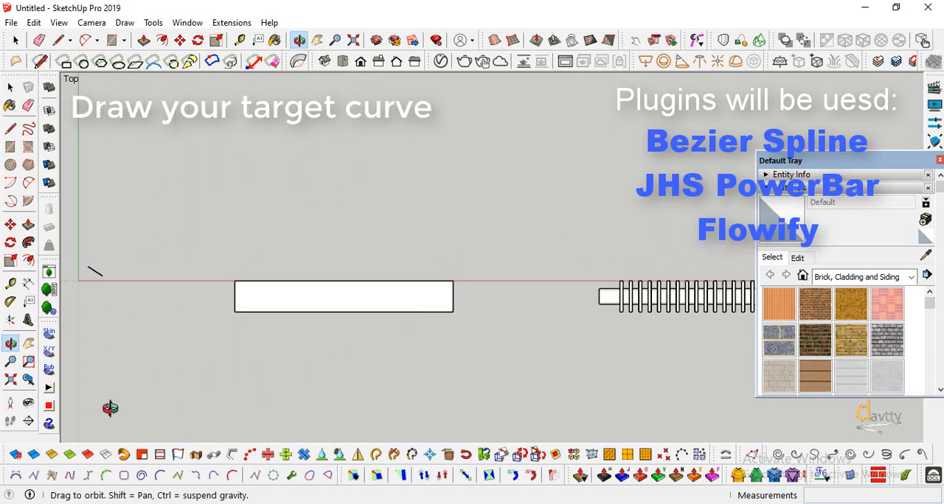
left_click(16, 475)
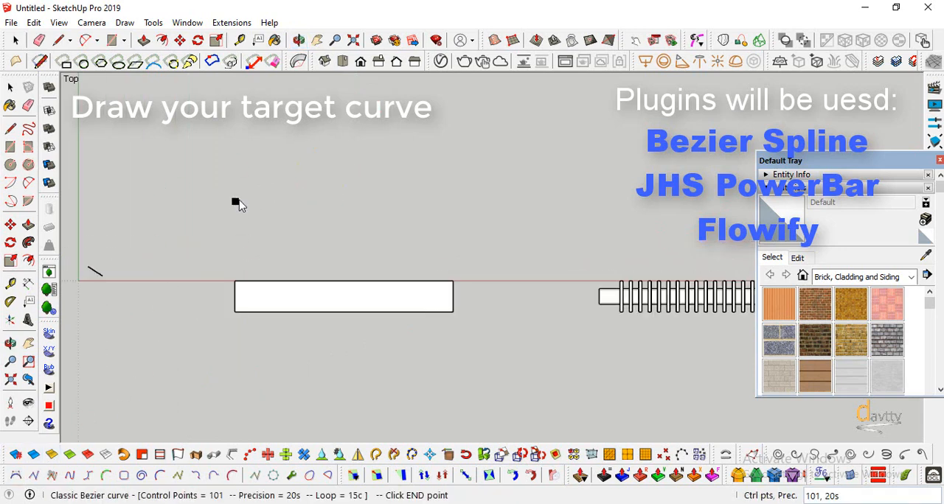
left_click(449, 203)
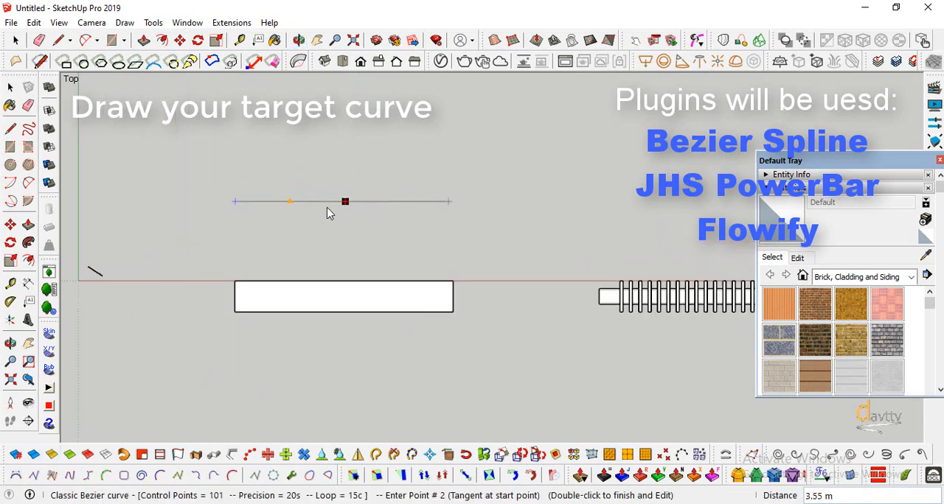
left_click(296, 253)
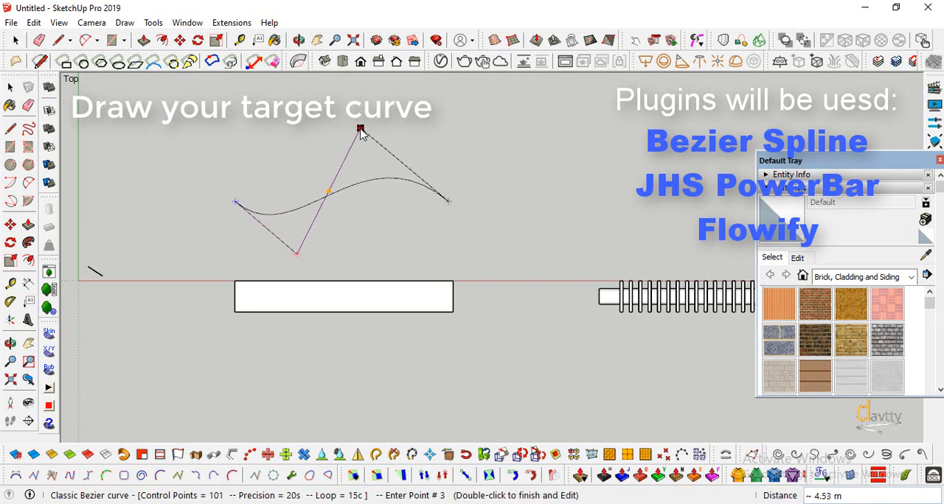
double_click(361, 131)
key("space")
Copy the S-curve twice along the red axis, placing one beside the ribbed bar and one beside the small arcs
scroll(280, 226, "down", 1)
scroll(394, 233, "down", 2)
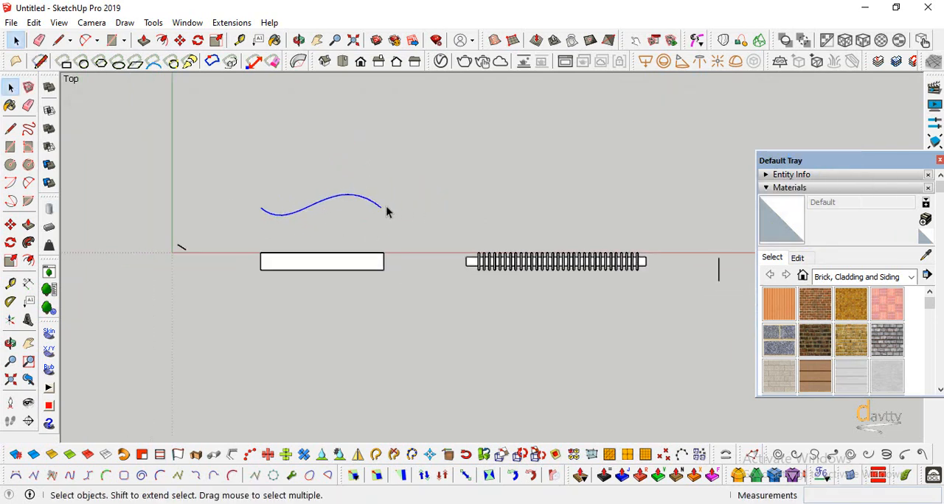
key("m")
key("ctrl")
left_click(271, 208)
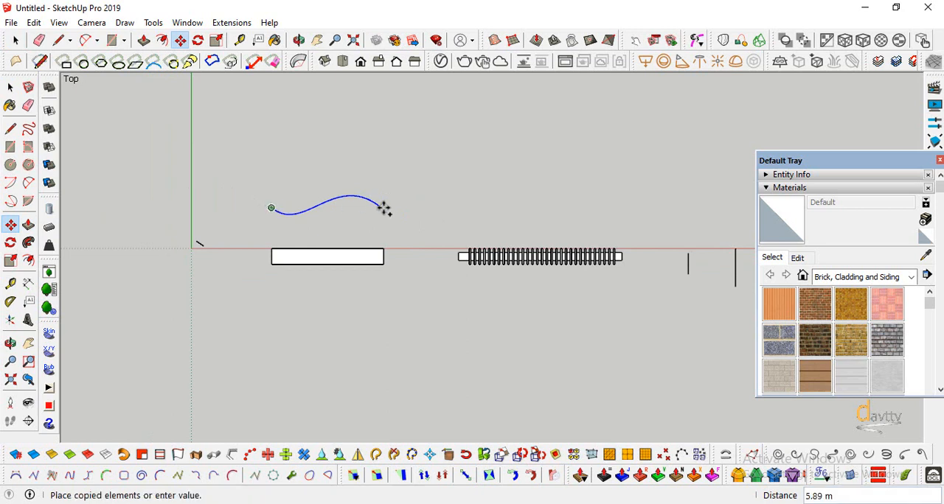
left_click(475, 210)
key("ctrl")
left_click(476, 210)
scroll(379, 204, "down", 2)
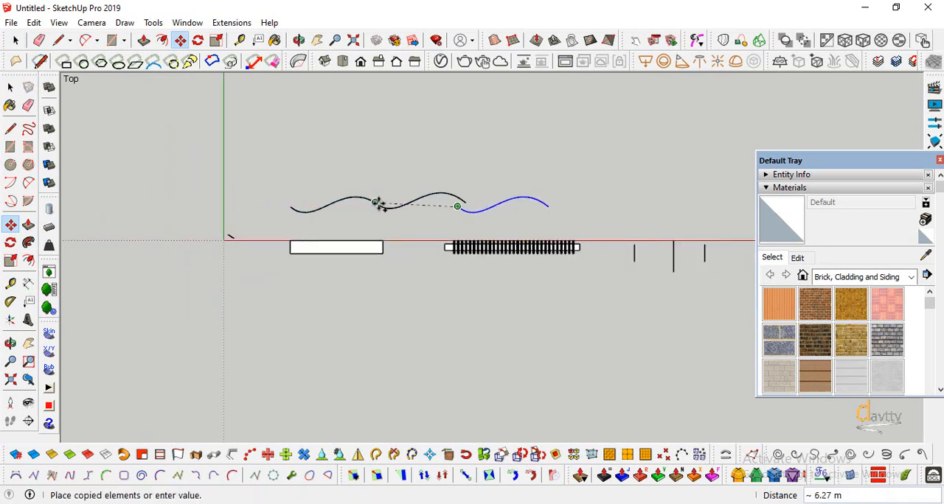
left_click(601, 202)
scroll(344, 211, "up", 2)
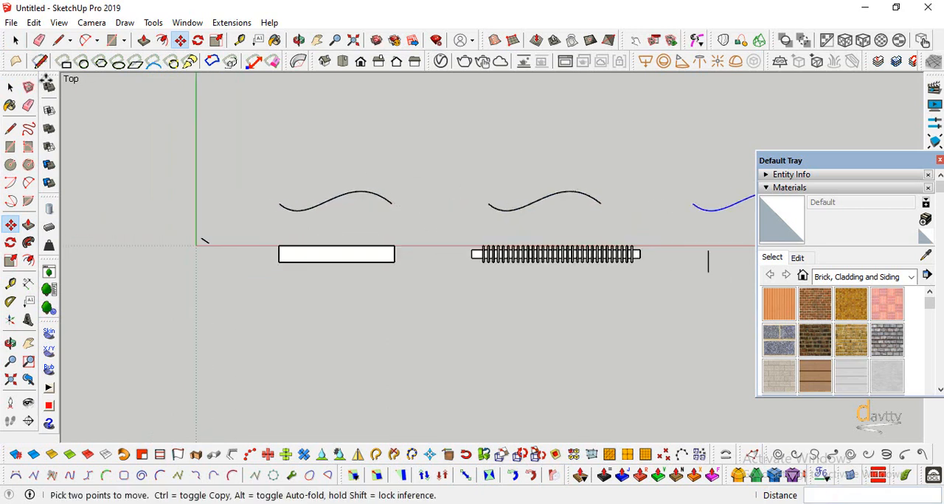
Copy the curve beside the box in the negative red direction, placing the copy near the origin
key("space")
left_click(319, 211)
left_click(11, 224)
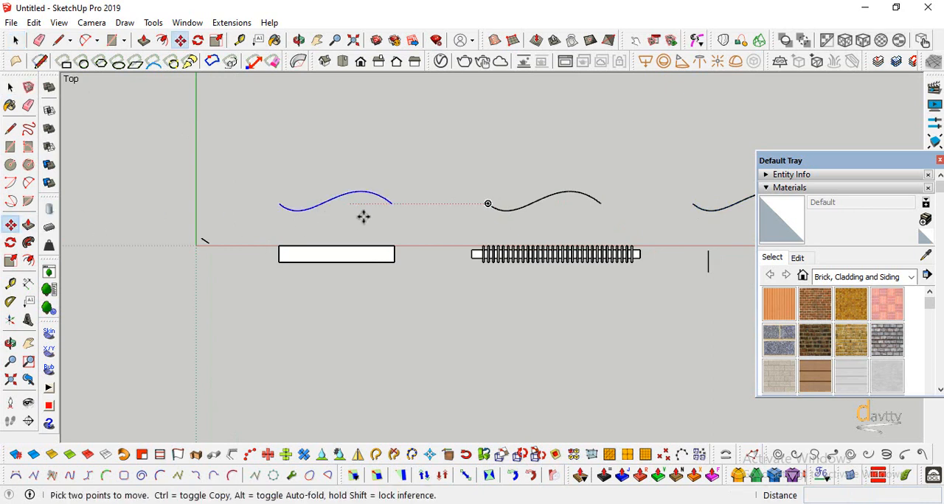
left_click(389, 205)
key("ctrl")
left_click(226, 204)
scroll(238, 205, "down", 3)
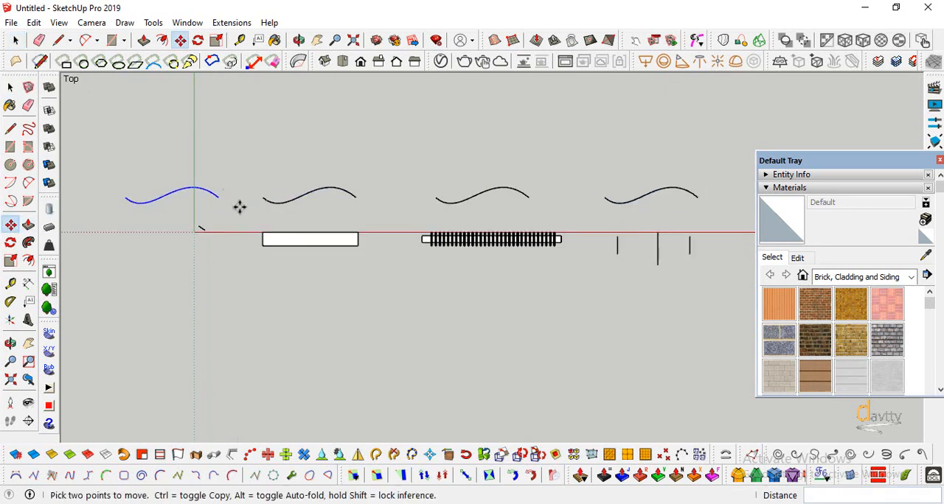
Convert the curve beside the box into equal segments with Polyline Segmentor, using 32 segments
left_click(92, 22)
left_click(99, 101)
left_click(11, 344)
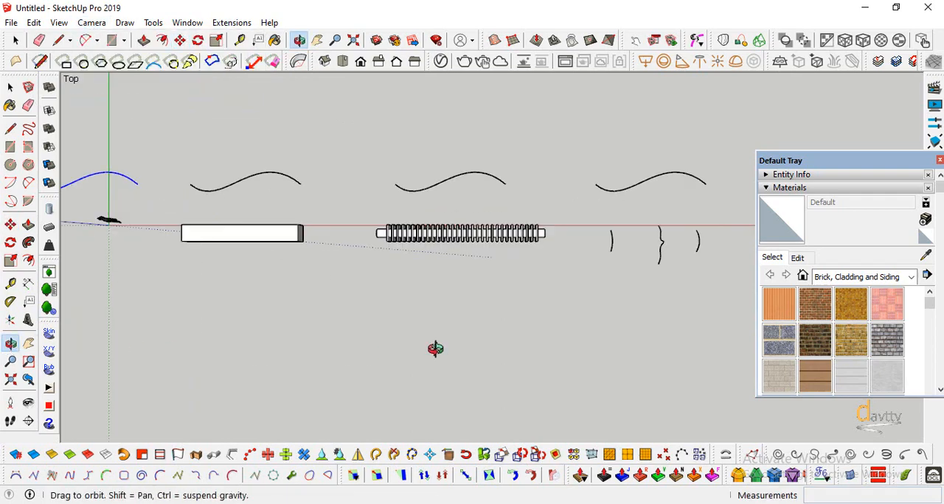
left_click_drag(435, 346, 451, 189)
left_click(11, 88)
left_click(167, 224)
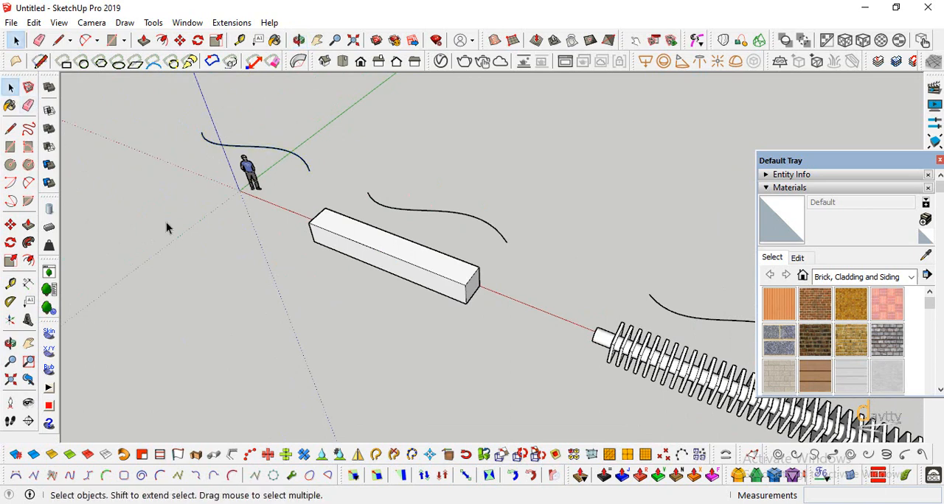
scroll(493, 207, "up", 1)
left_click(415, 213)
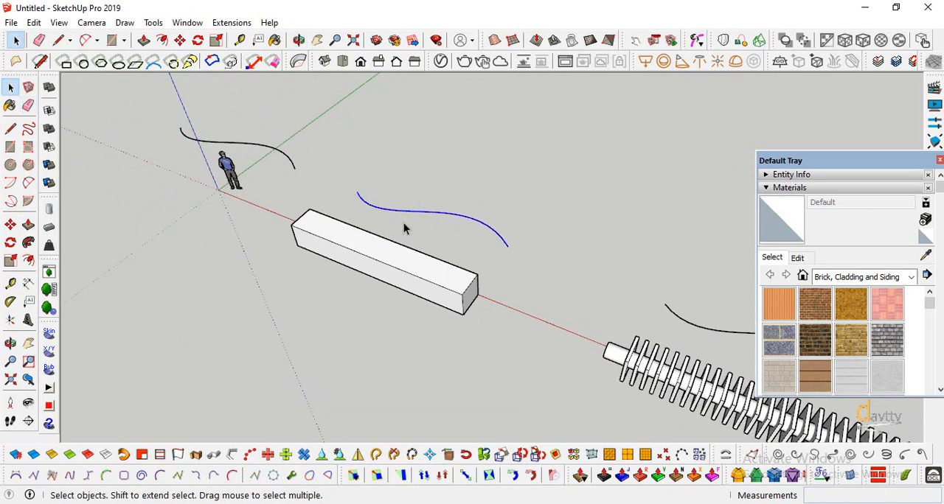
right_click(441, 219)
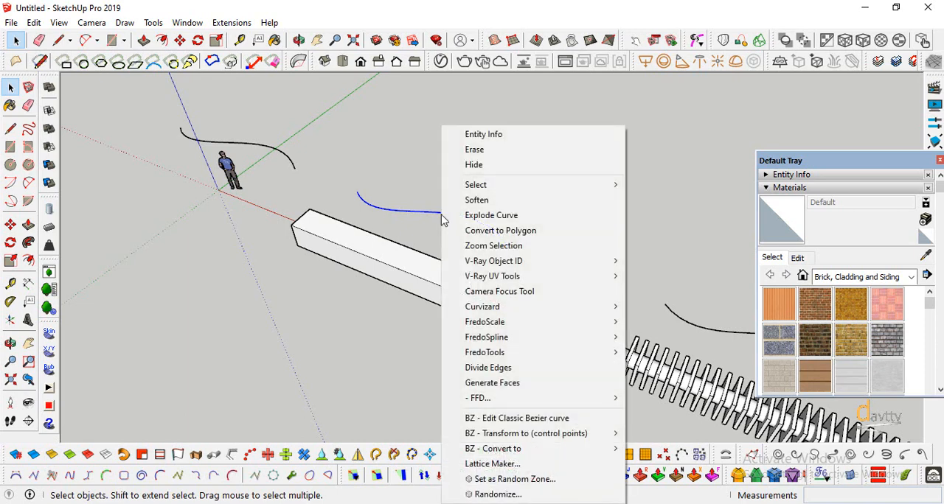
mouse_move(542, 451)
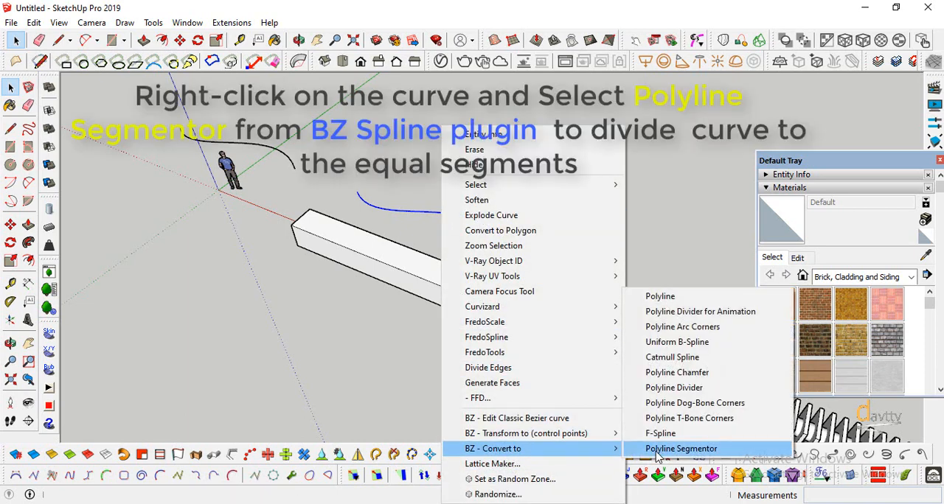
left_click(657, 456)
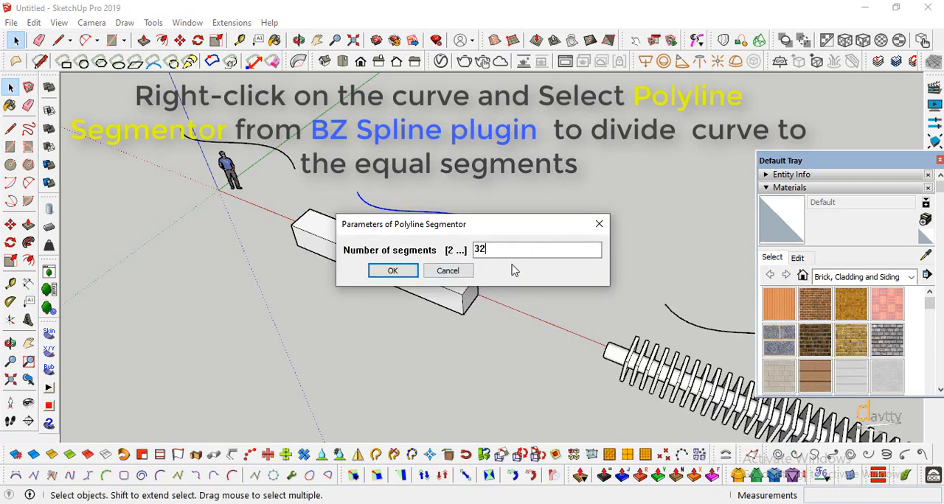
left_click(393, 271)
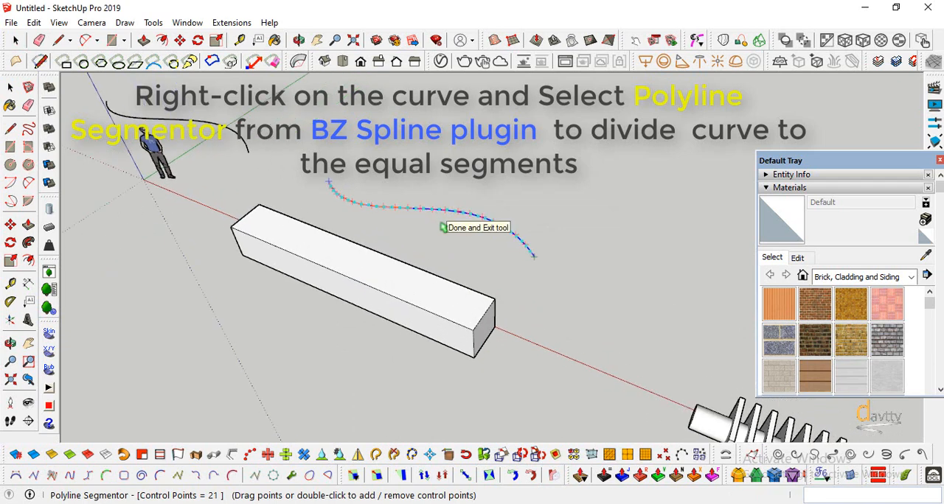
scroll(449, 226, "up", 4)
scroll(385, 206, "down", 3)
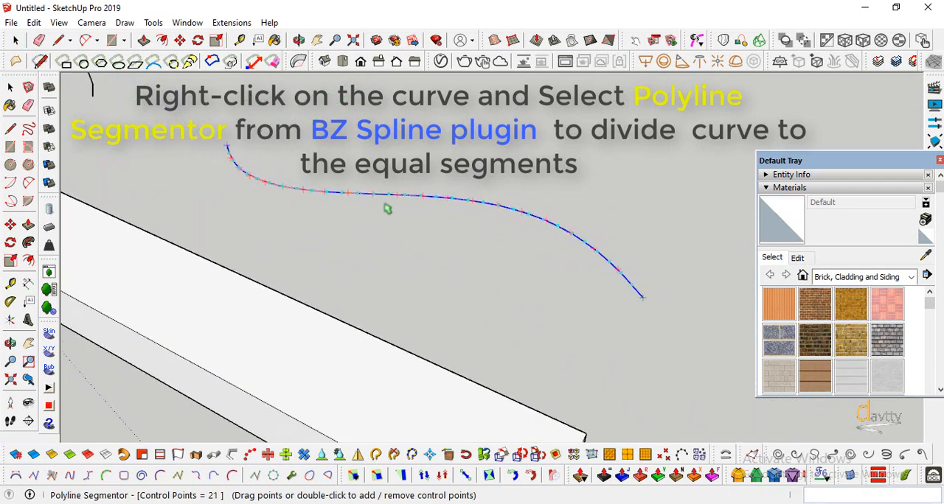
left_click(425, 233)
scroll(310, 186, "down", 2)
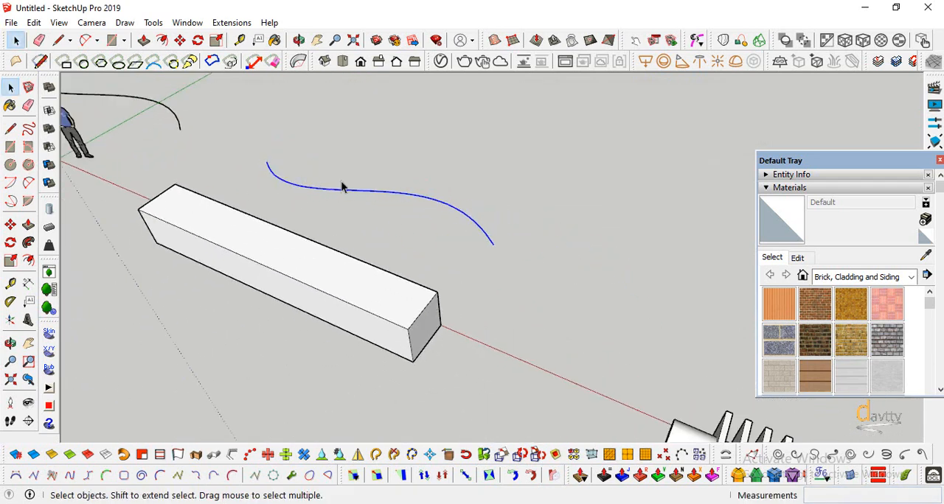
Extrude the segmented curve 1 m upward into a vertical surface with Extrude Lines
left_click(178, 455)
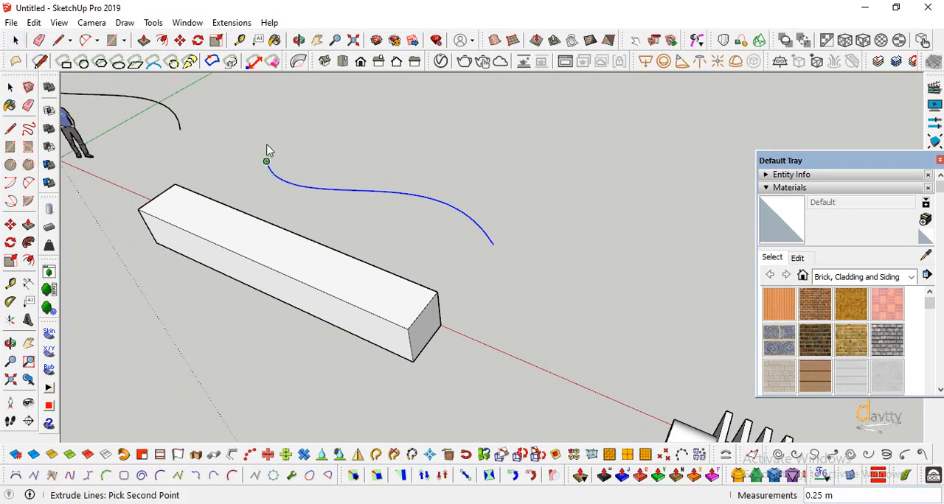
left_click(269, 115)
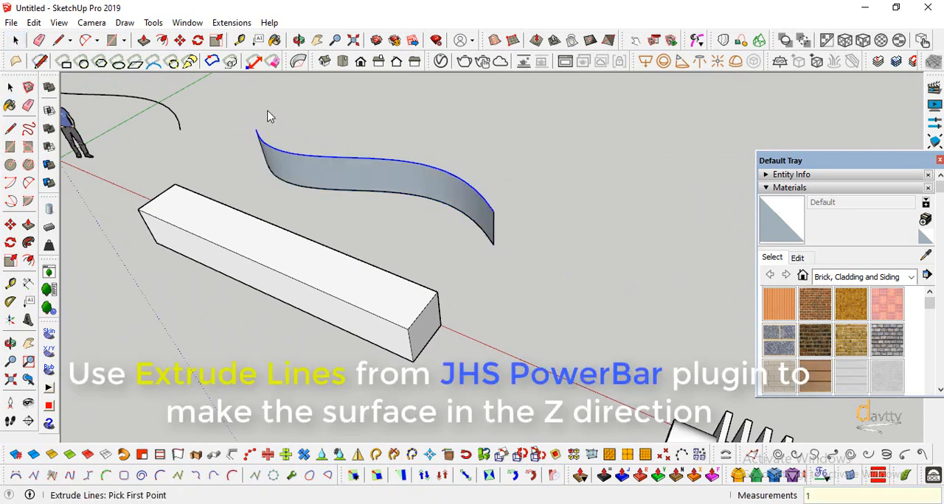
left_click(10, 344)
left_click_drag(221, 331, 105, 173)
key("space")
Unsmooth the edges of the whole wavy surface so its segment divisions become hard lines
left_click(306, 210)
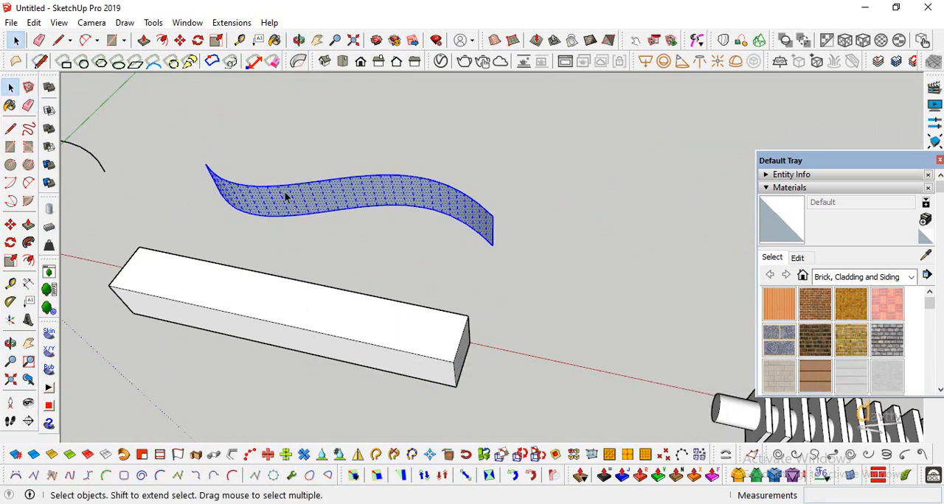
left_click(106, 453)
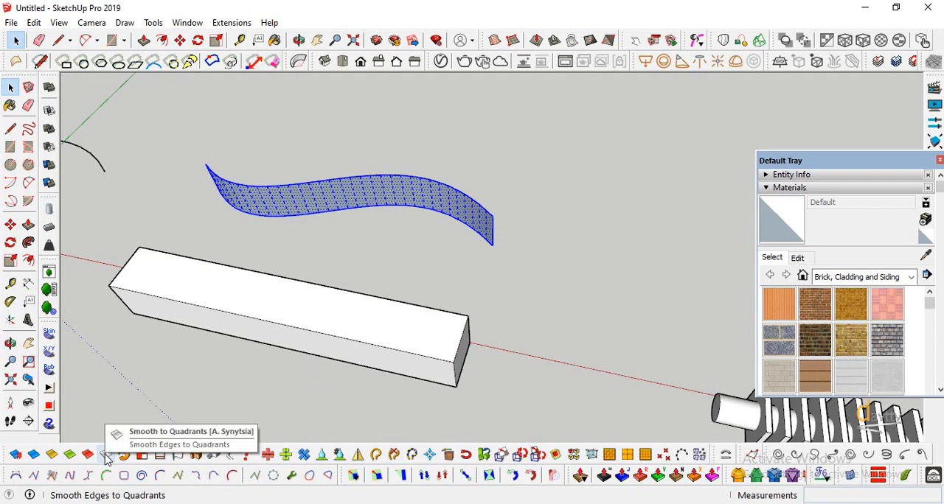
left_click(11, 344)
left_click_drag(243, 184, 184, 280)
key("space")
left_click(150, 143)
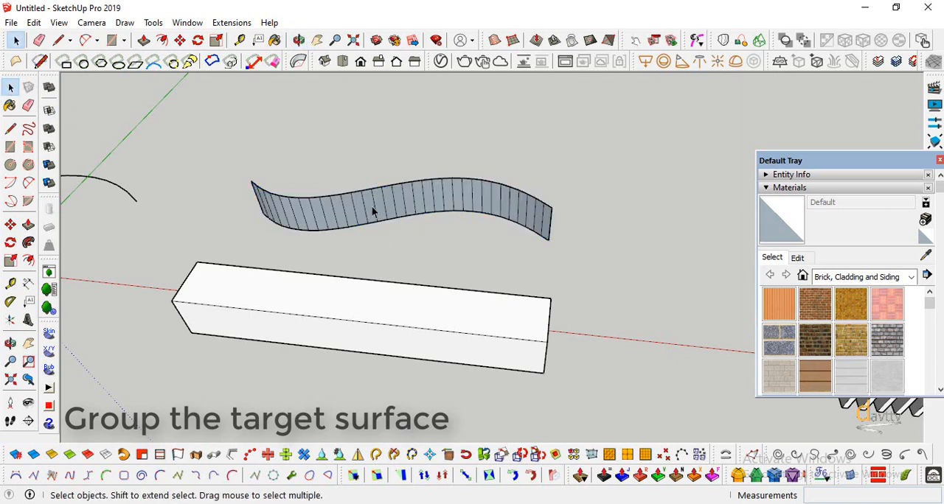
Select the whole wavy target surface with its edges and make it a group
triple_click(373, 208)
right_click(373, 208)
left_click(452, 144)
left_click(452, 144)
scroll(338, 223, "down", 1)
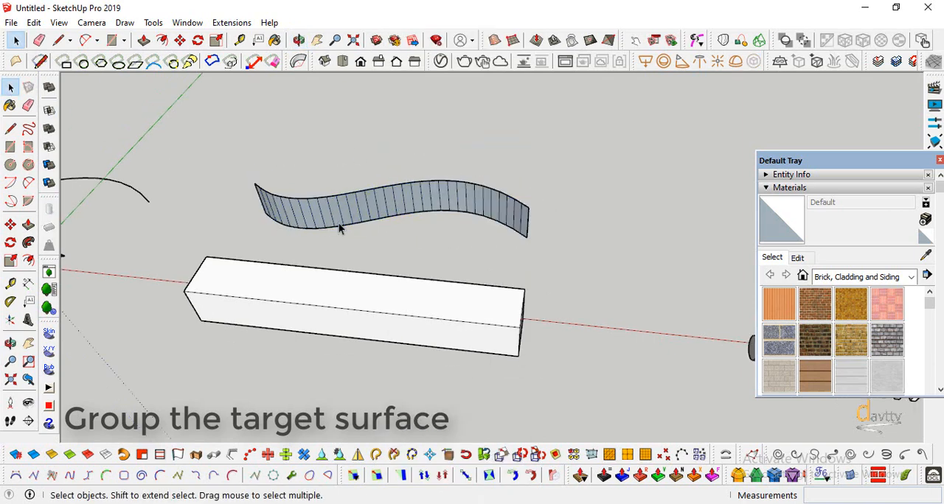
Select all the geometry of the plain box and make it a group as the base object
scroll(456, 381, "up", 1)
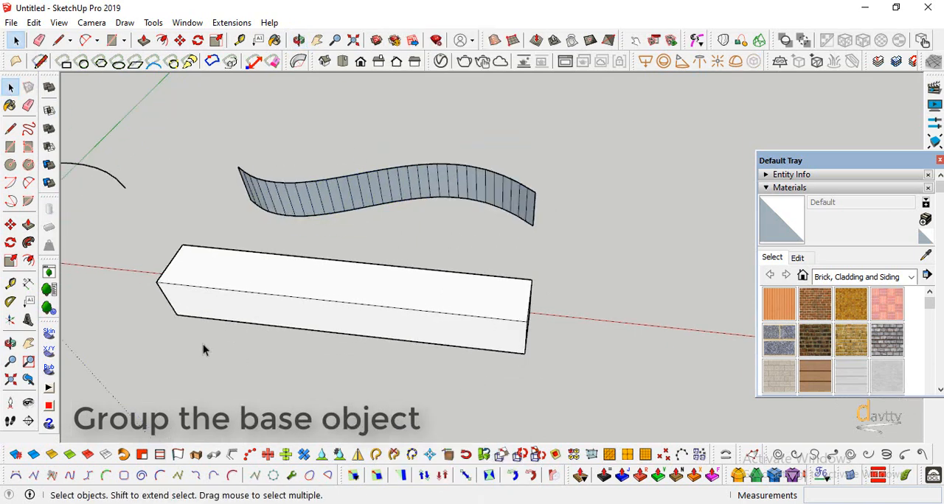
scroll(233, 317, "down", 1)
triple_click(203, 276)
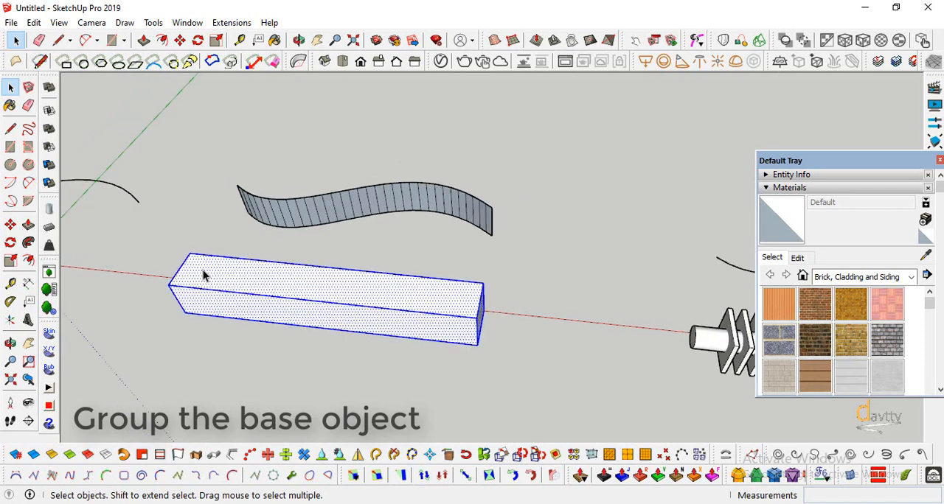
right_click(203, 275)
left_click(244, 174)
left_click(195, 172)
scroll(227, 320, "up", 1)
Draw a rectangle in the XZ plane covering the box's front long face and group it as the base surface
key("a")
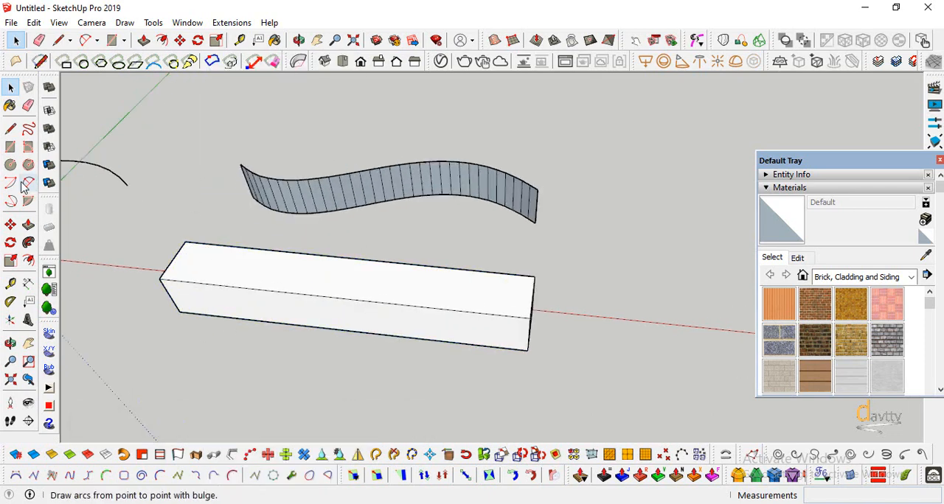
key("r")
left_click(159, 279)
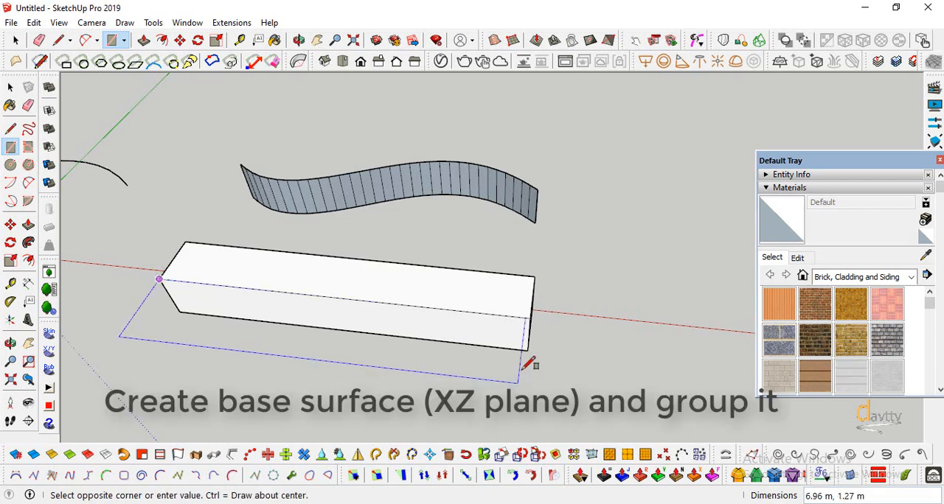
left_click(531, 348)
left_click(12, 89)
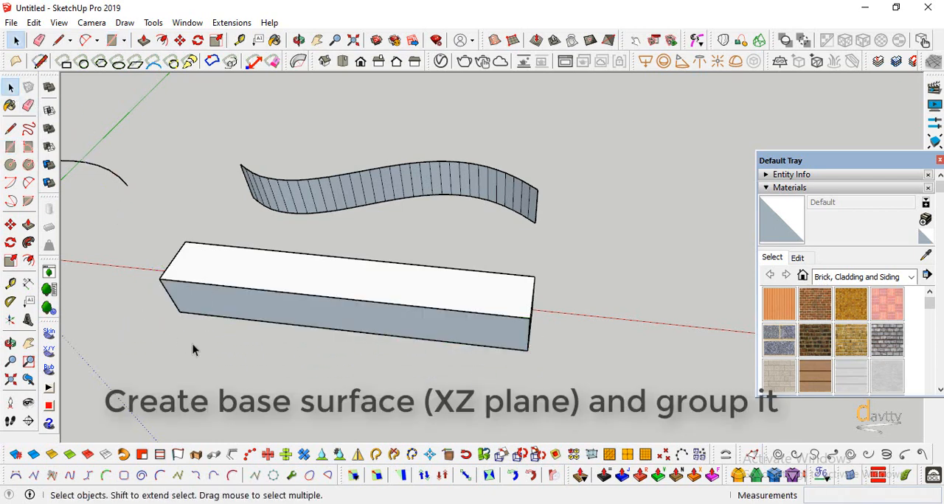
left_click(206, 316)
right_click(206, 317)
left_click(158, 318)
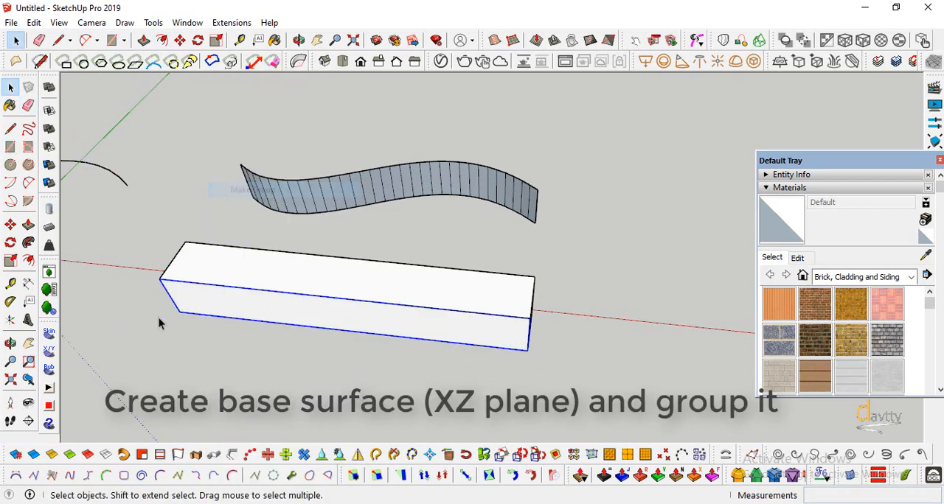
Move the grouped base surface 0.50 m inward to the midpoint of the box's end edge
left_click(10, 224)
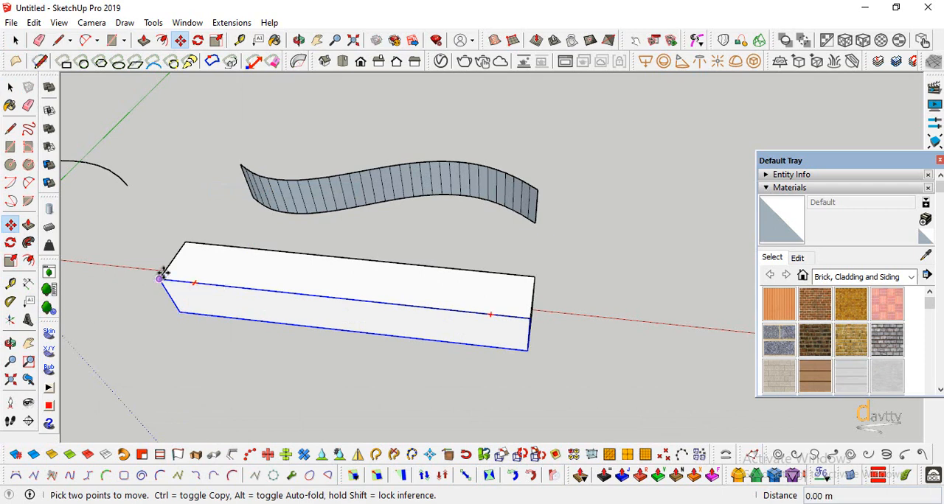
left_click(160, 278)
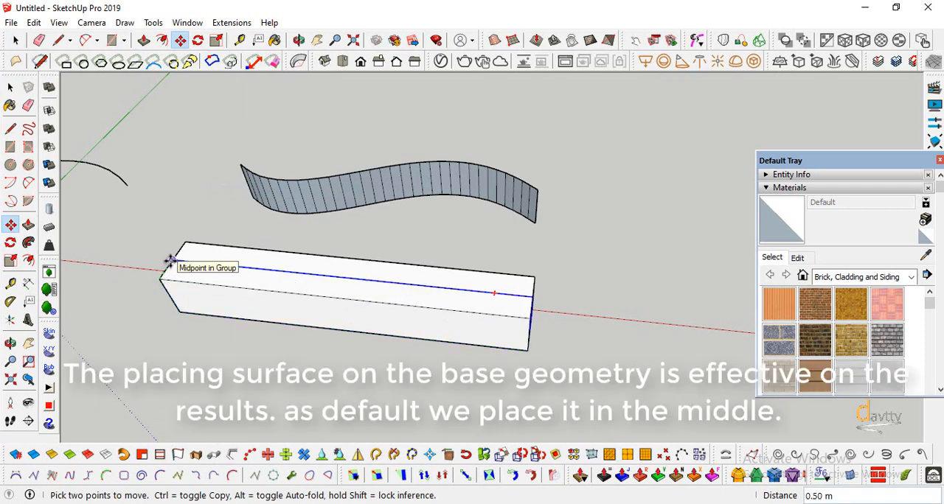
key("space")
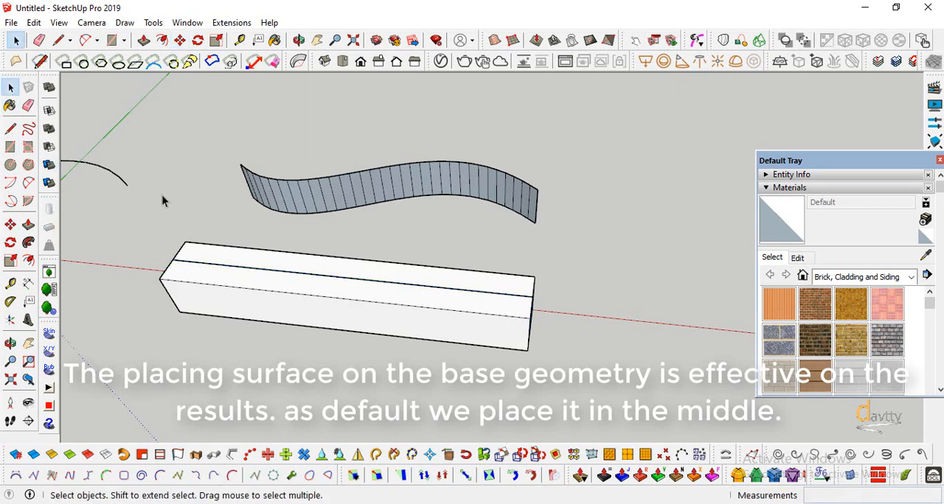
Draw a guideline from the target surface's near-end top corner to the matching end corner of the base surface inside the box
key("l")
scroll(270, 156, "up", 5)
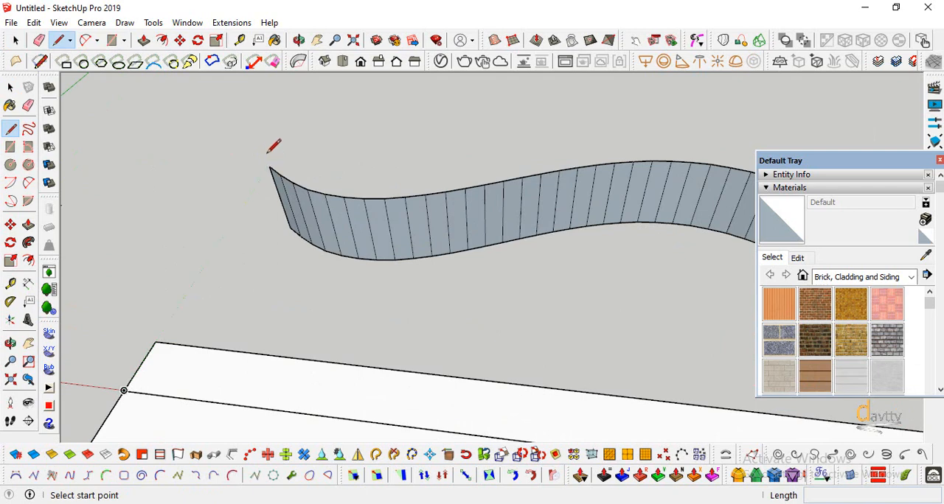
scroll(268, 153, "up", 3)
scroll(232, 221, "down", 4)
scroll(253, 270, "up", 5)
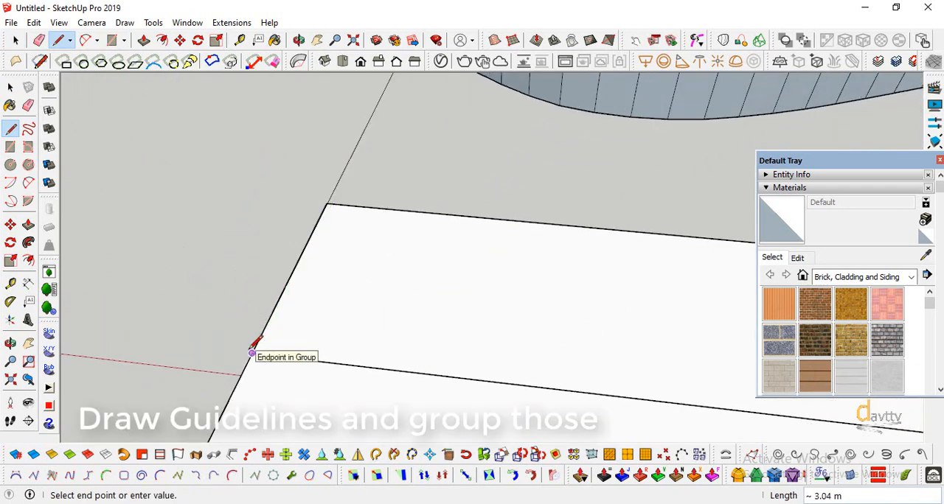
scroll(253, 345, "down", 5)
Draw a second guideline joining the target surface's other top corner to the opposite end corner of the base surface
scroll(699, 237, "up", 2)
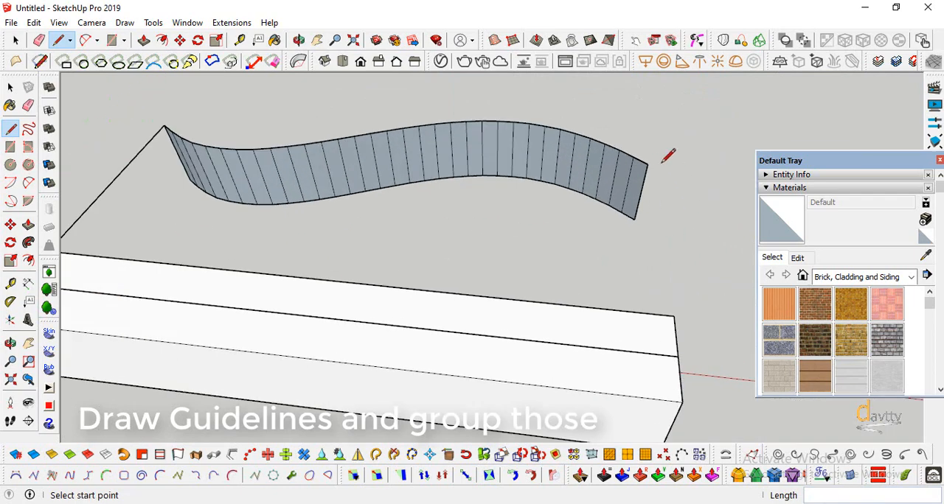
scroll(674, 337, "up", 2)
left_click(677, 356)
scroll(587, 219, "down", 4)
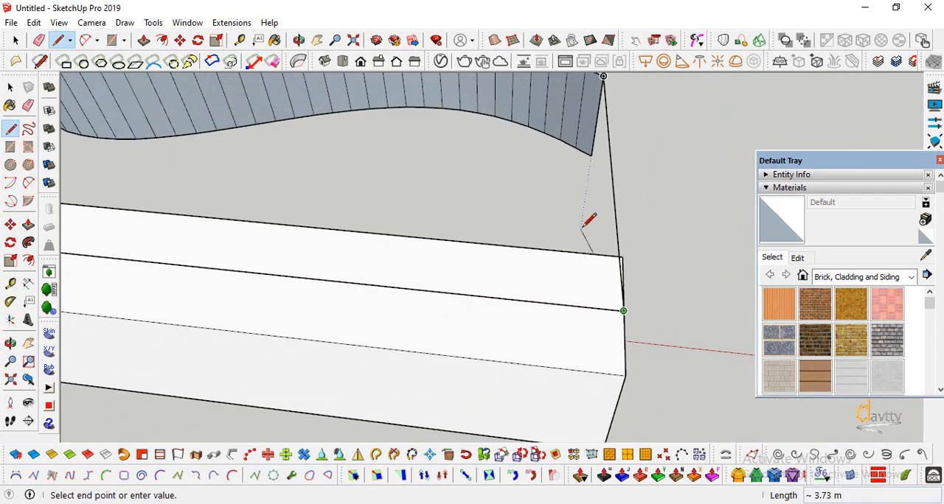
key("Escape")
Select the two guidelines between the box and the target surface and make them a group
scroll(407, 309, "down", 1)
left_click(12, 345)
left_click_drag(148, 328, 362, 227)
left_click(10, 87)
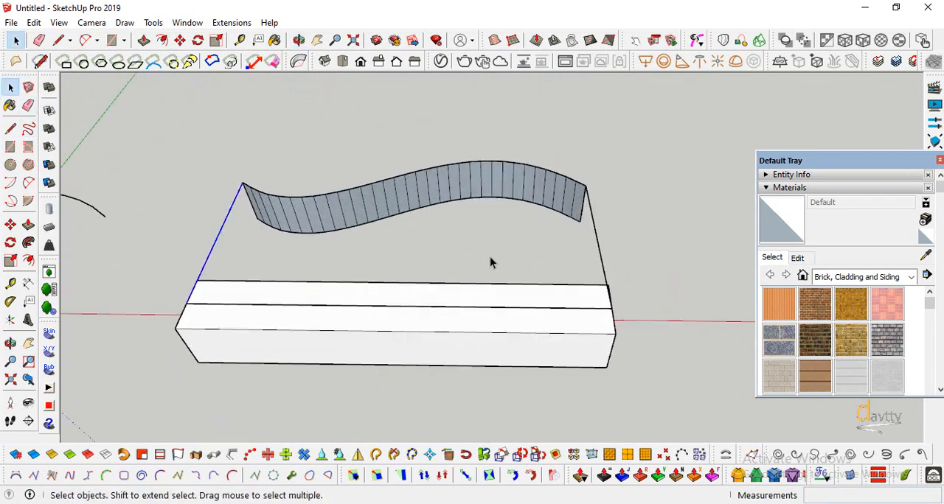
right_click(592, 214)
left_click(632, 217)
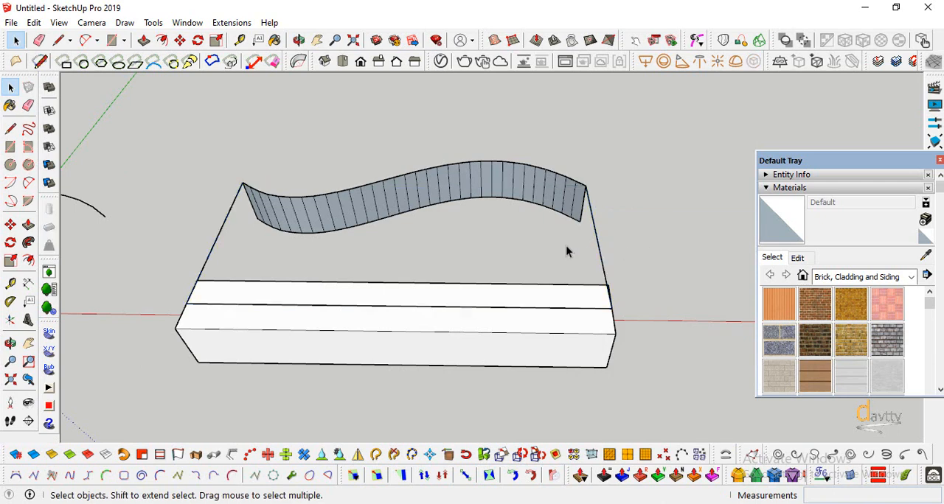
Combine the base surface, the guidelines and the target surface in one group
left_click(601, 258, "shift")
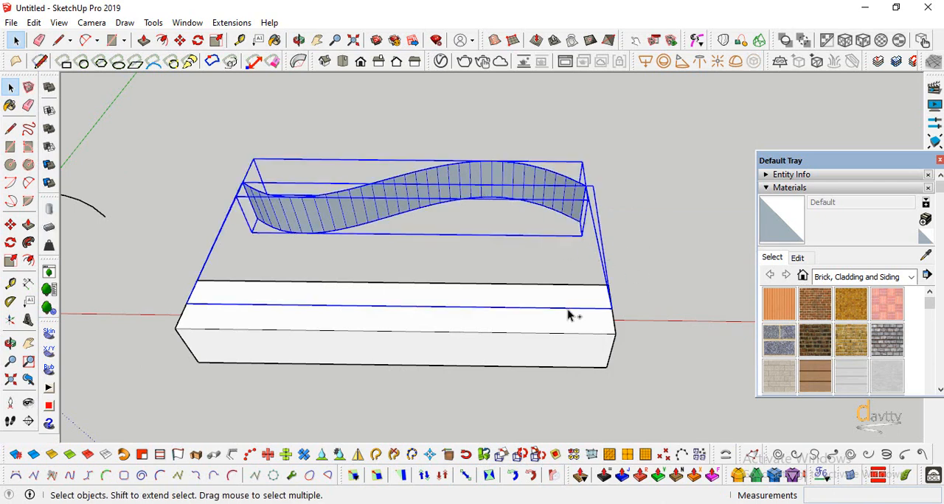
left_click(600, 301)
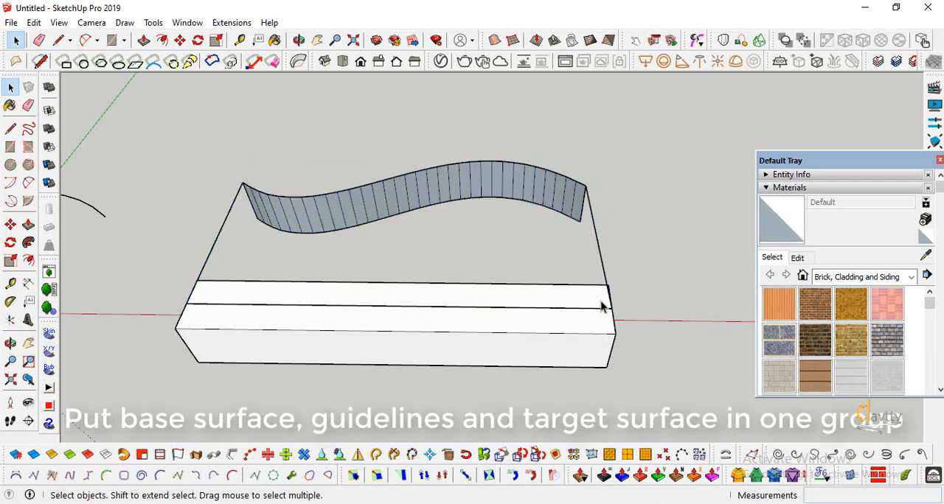
left_click(591, 308)
left_click(603, 269, "ctrl")
left_click(528, 179, "ctrl")
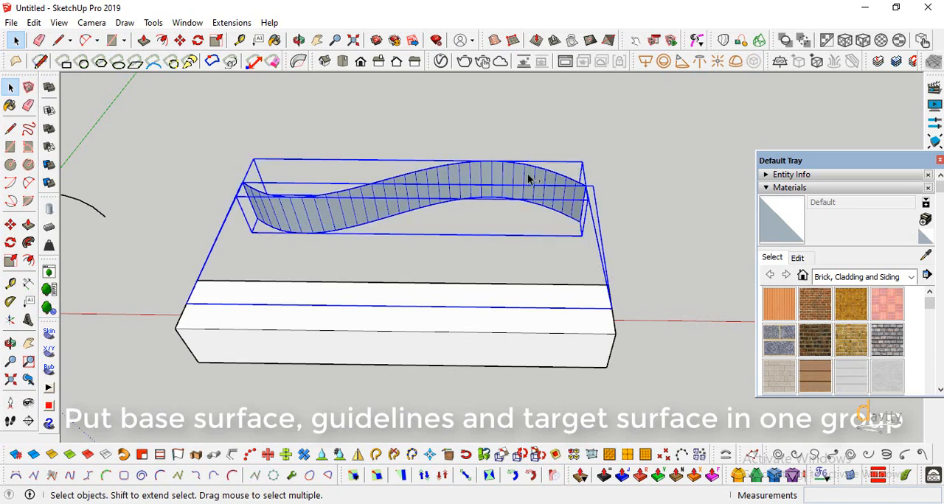
right_click(527, 178)
left_click(569, 276)
left_click(666, 222)
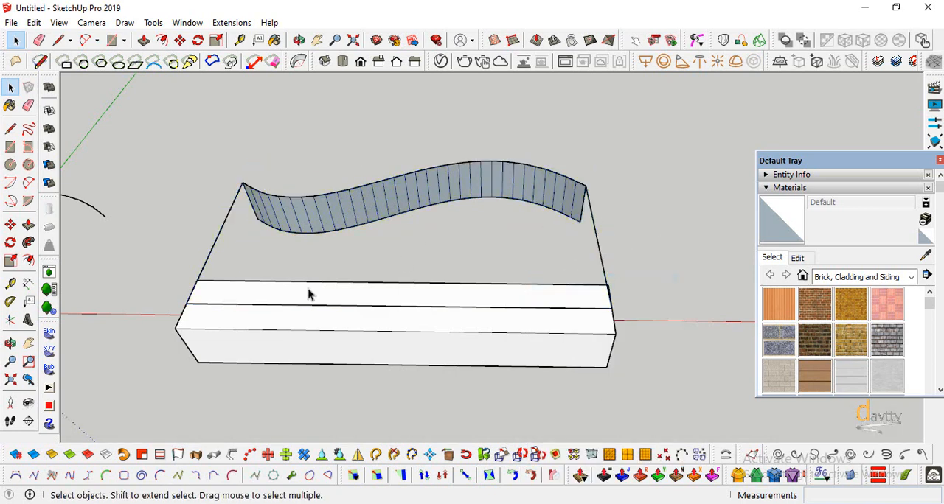
Select the combined surface group together with the box group and run Flowify on them
scroll(280, 324, "down", 1)
left_click(315, 236)
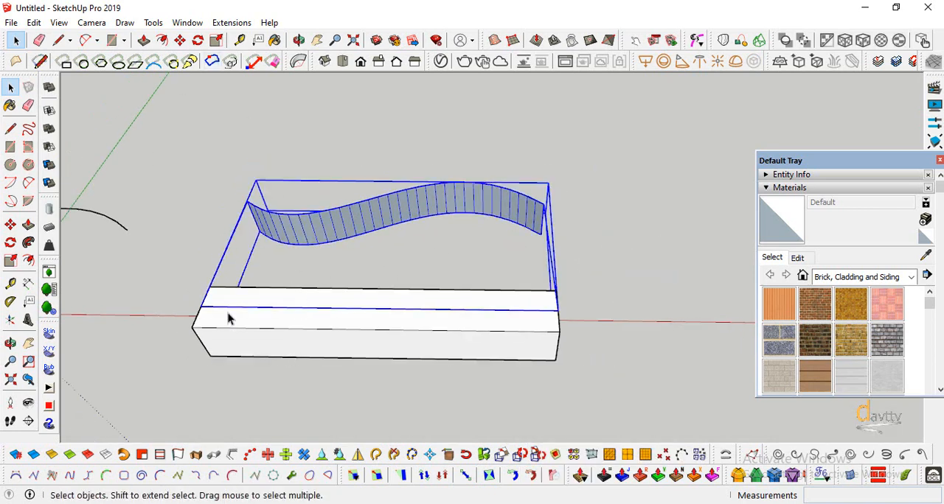
left_click(273, 348, "ctrl")
left_click(232, 22)
mouse_move(319, 85)
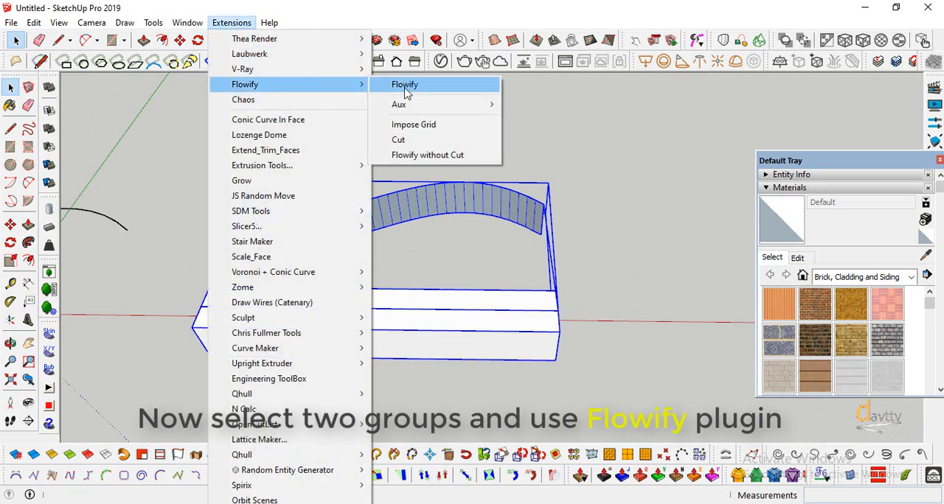
left_click(405, 86)
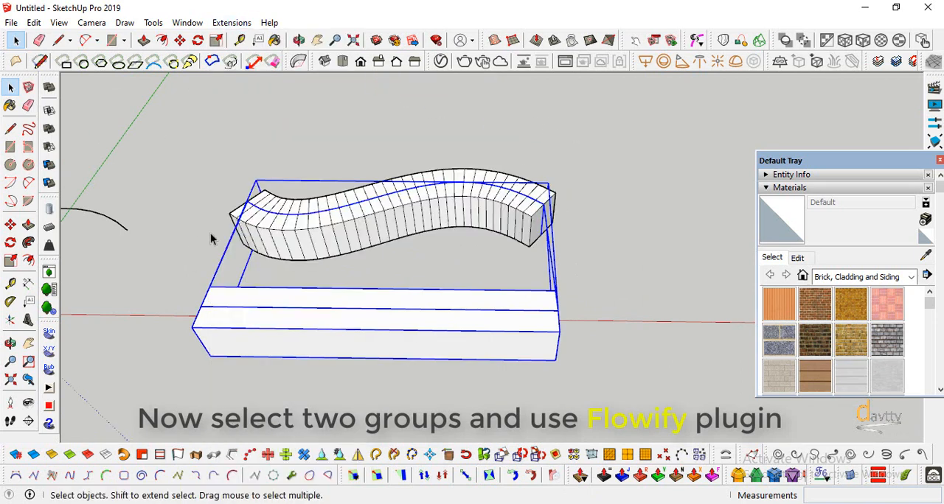
Move the bent box off the target surface to a free spot beside it and clear the selection
left_click(11, 343)
mouse_move(379, 309)
left_mouse_down()
mouse_move(105, 334)
mouse_move(213, 443)
mouse_move(526, 360)
mouse_move(443, 248)
mouse_move(537, 232)
left_mouse_up()
key("space")
left_click(408, 274)
left_click(415, 226)
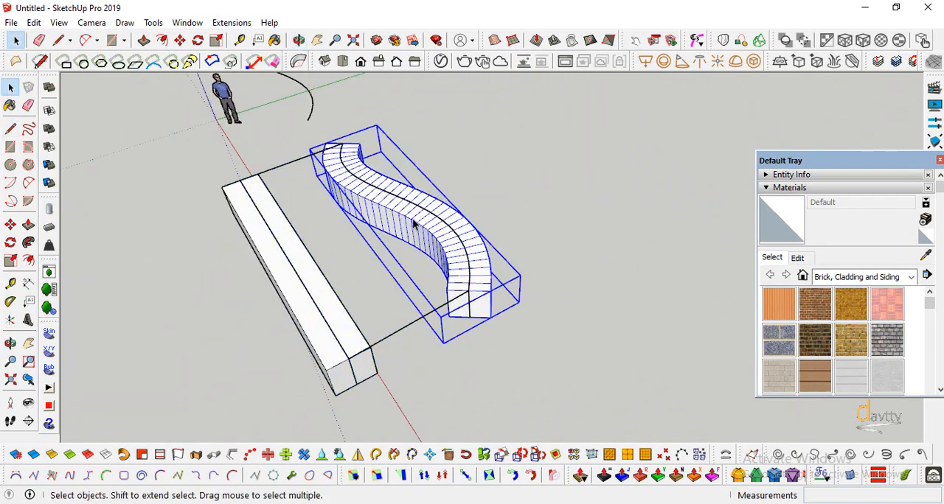
left_click(10, 224)
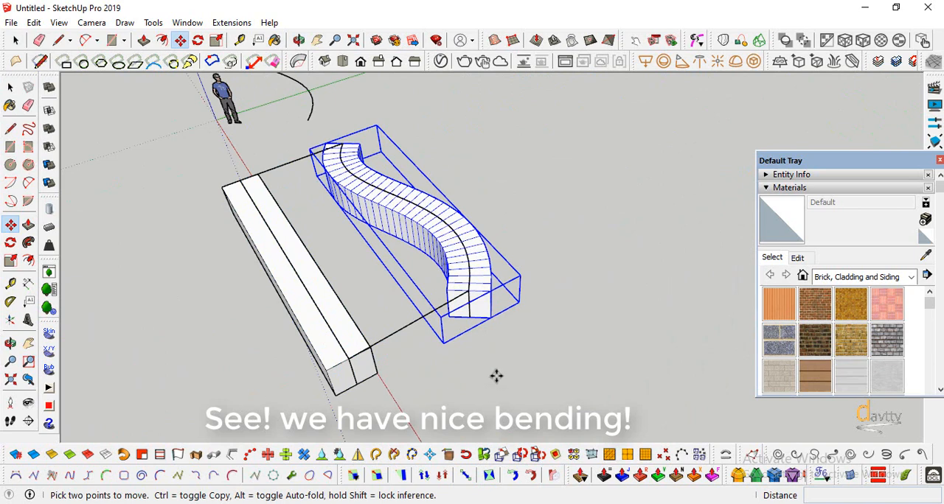
left_click(450, 321)
left_click(427, 306)
scroll(306, 287, "down", 2)
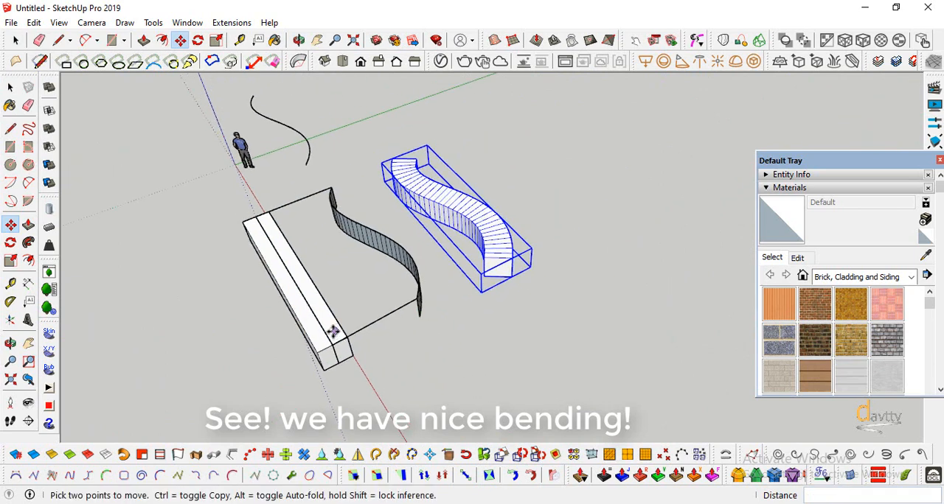
left_click(10, 87)
left_click(298, 219)
Divide the S-curve beside the finned cylinder into 32 segments with Polyline Segmentor
scroll(297, 173, "down", 5)
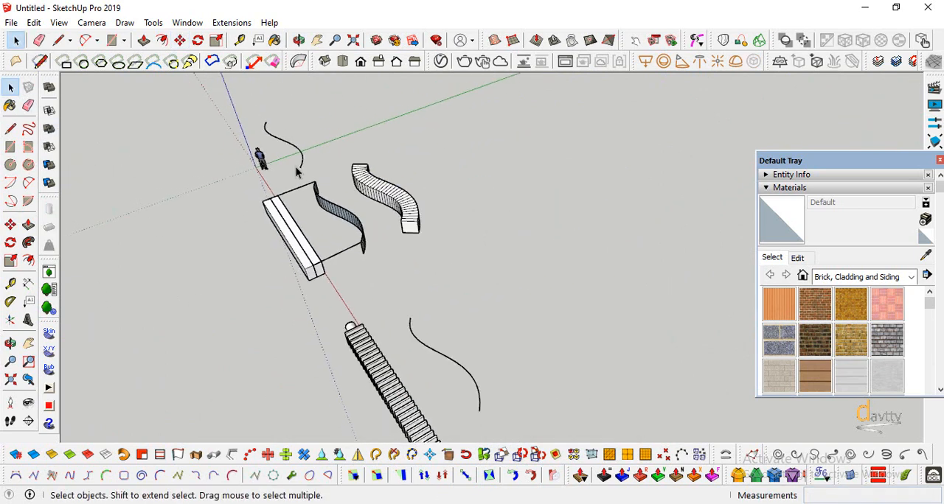
scroll(376, 363, "up", 4)
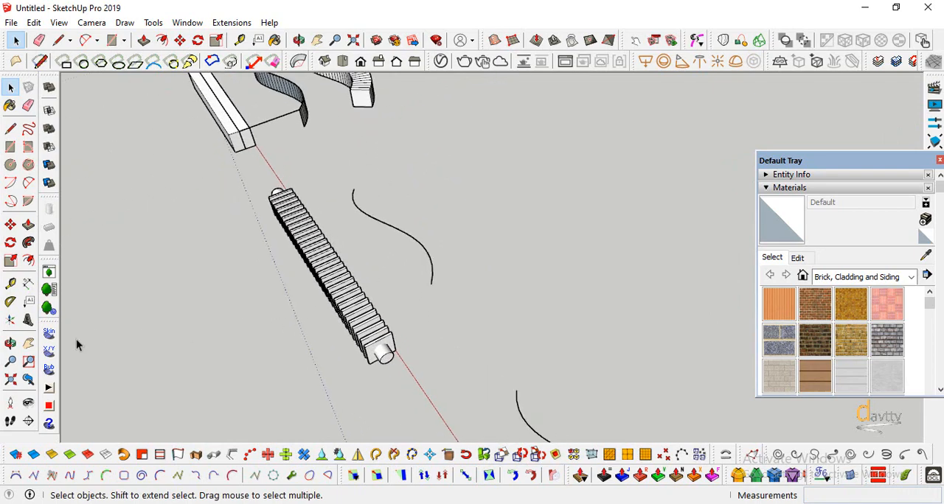
left_click(10, 344)
left_click_drag(194, 356, 371, 319)
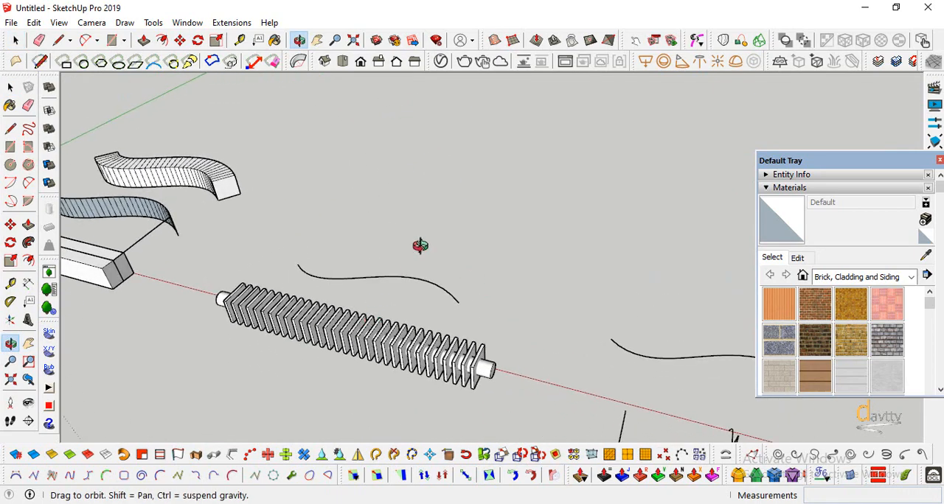
key("space")
left_click(399, 278)
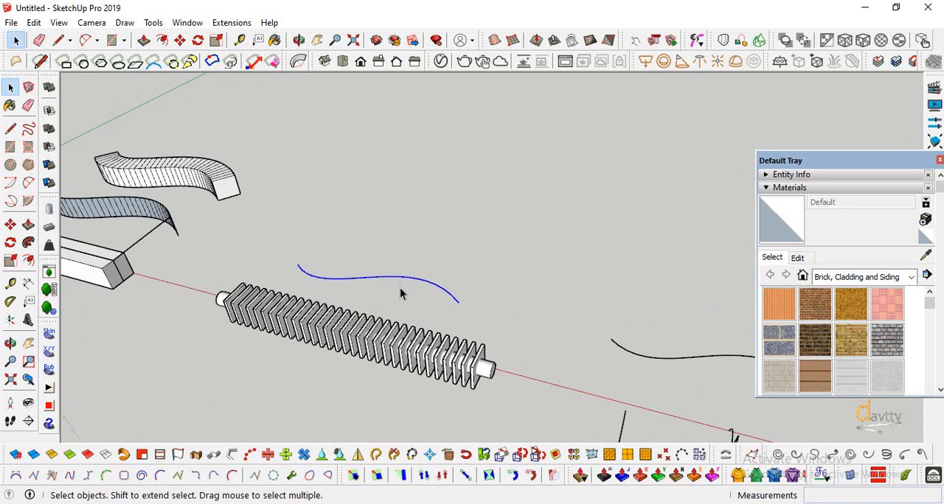
left_click(407, 243)
scroll(315, 276, "up", 2)
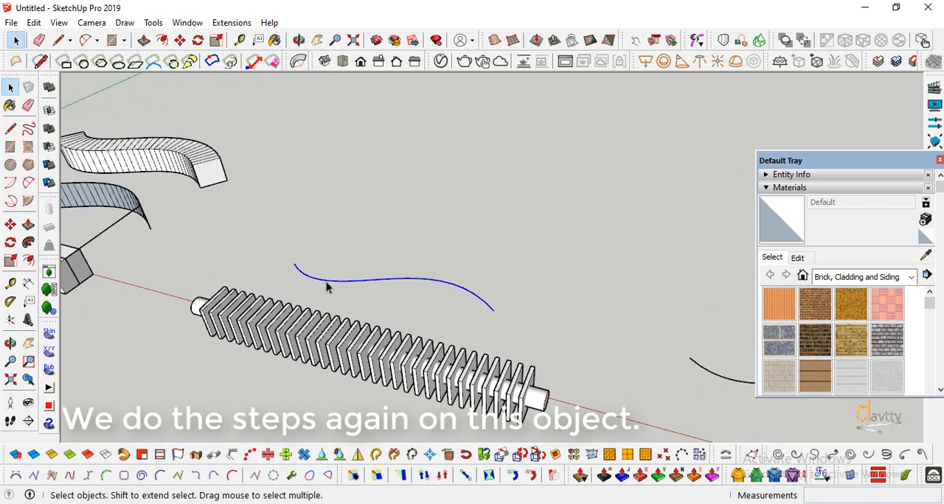
right_click(326, 287)
mouse_move(451, 446)
left_click(571, 447)
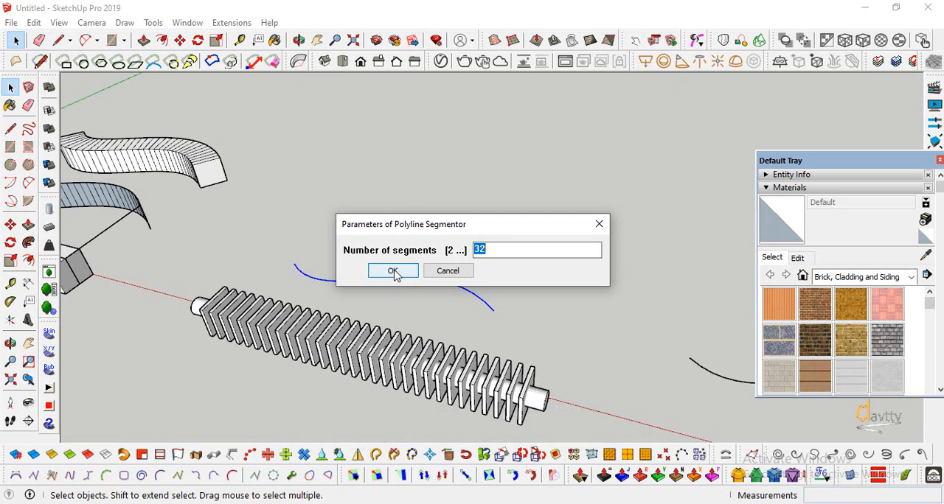
left_click(393, 272)
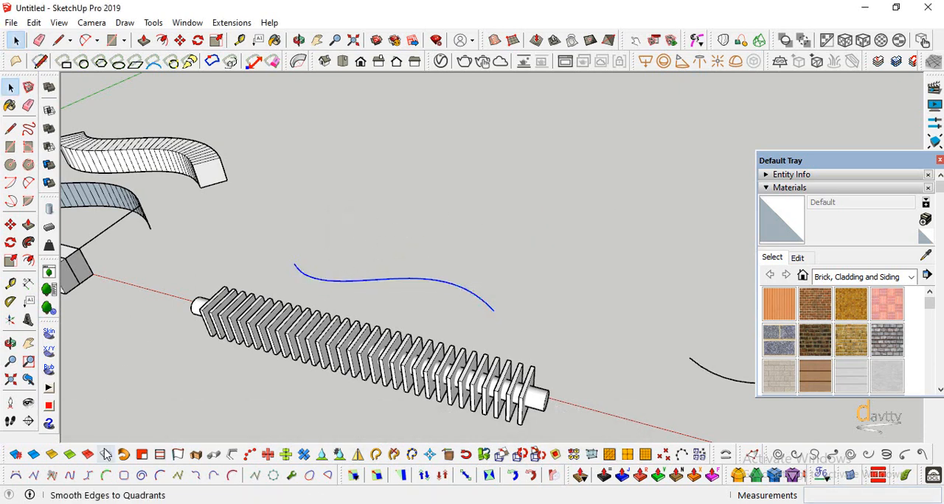
Extrude the segmented S-curve 2 m upward with Extrude Lines to form the target surface
left_click(178, 454)
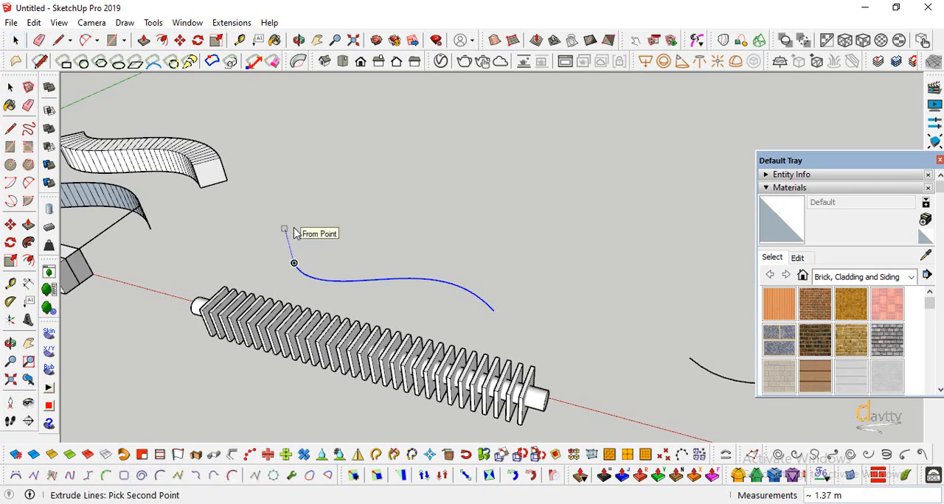
key("Return")
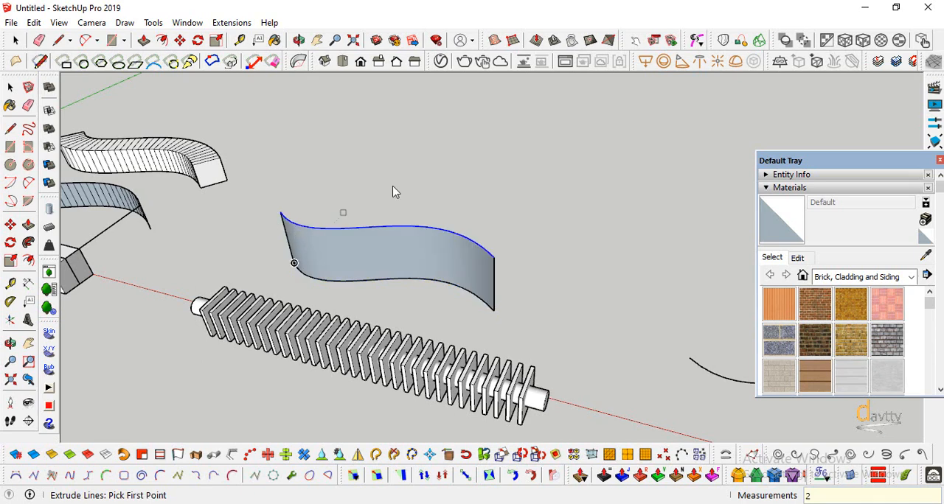
scroll(394, 188, "down", 1)
Apply Smooth Edges to Quadrants to the whole extruded surface and make it a group
left_click(9, 87)
triple_click(337, 250)
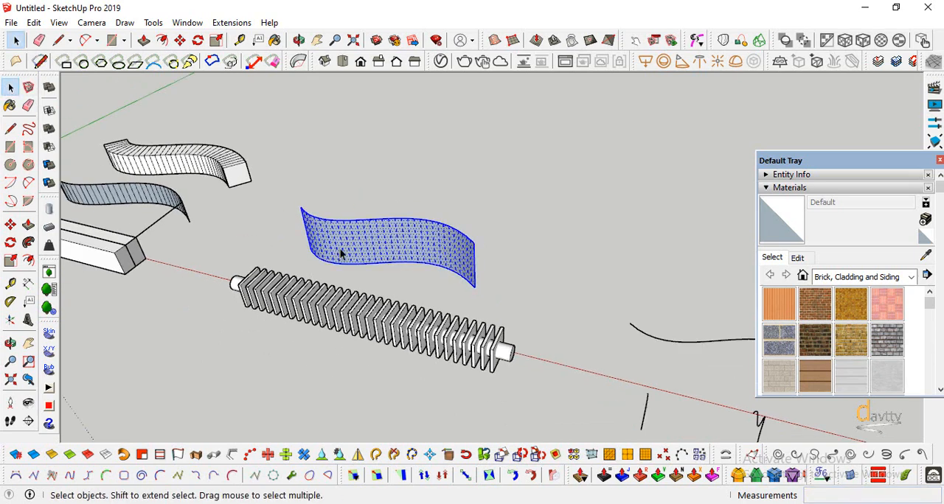
left_click(105, 454)
right_click(364, 244)
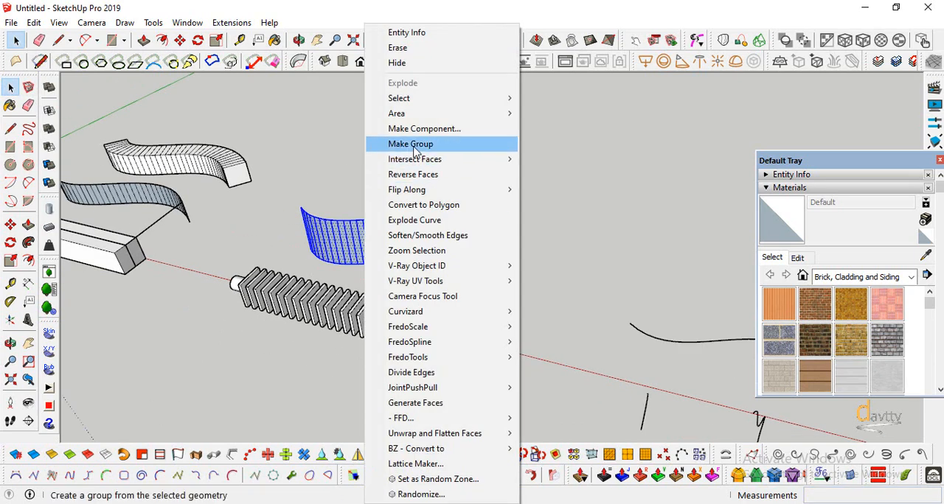
left_click(415, 146)
left_click(387, 177)
Draw a vertical rectangle along the front of the finned object, from the first fin's top corner to the last fin's bottom corner
scroll(380, 179, "down", 1)
scroll(394, 315, "up", 1)
left_click(490, 316)
left_click(483, 344)
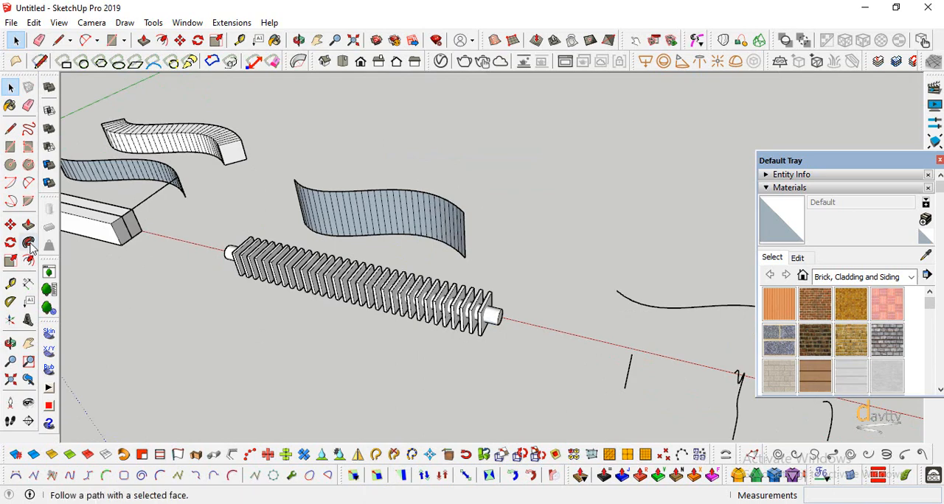
left_click(10, 148)
scroll(227, 289, "up", 2)
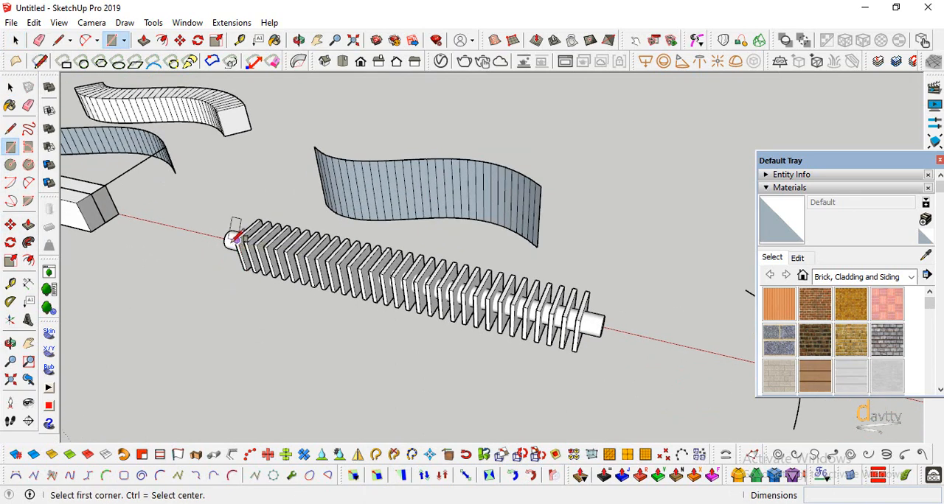
scroll(230, 241, "up", 2)
scroll(237, 224, "up", 1)
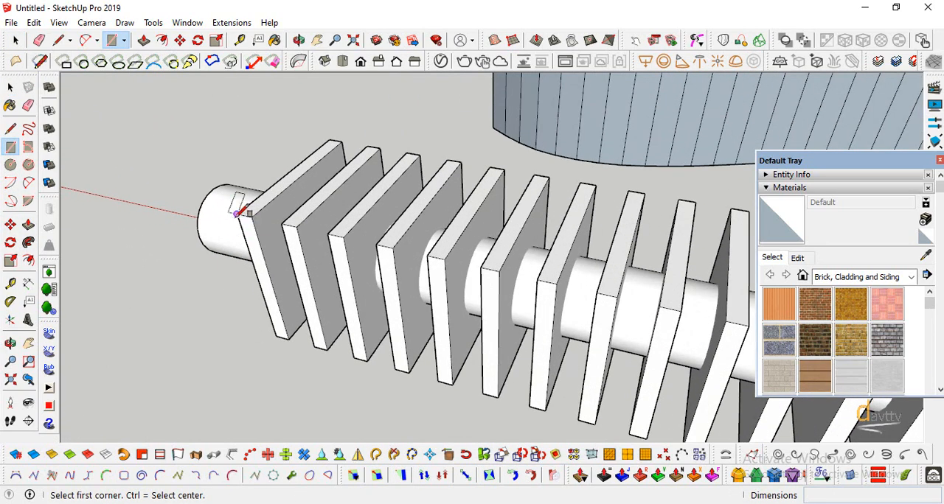
left_click(236, 214)
scroll(220, 212, "down", 5)
scroll(612, 339, "up", 3)
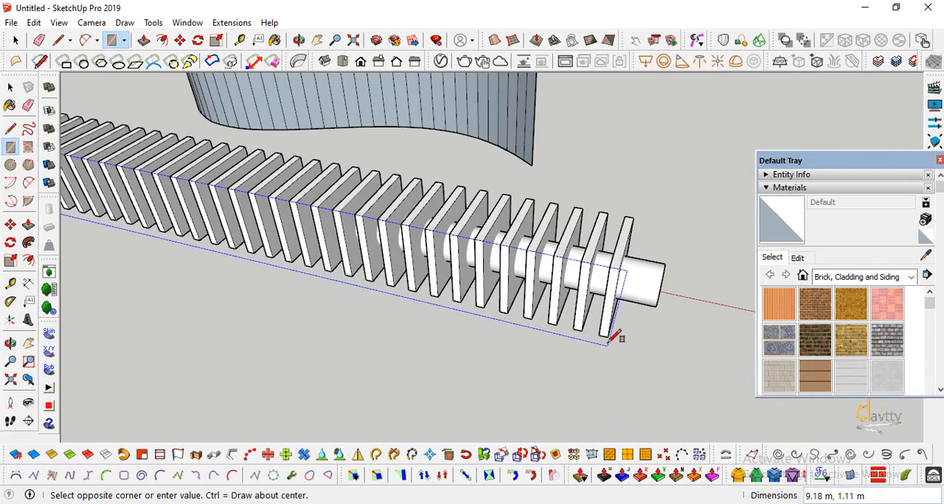
left_click(609, 340)
Select the rectangle across the fins with its edges and make it a group as the base surface
scroll(498, 369, "down", 2)
scroll(508, 365, "down", 3)
key("space")
scroll(375, 297, "up", 3)
right_click(376, 297)
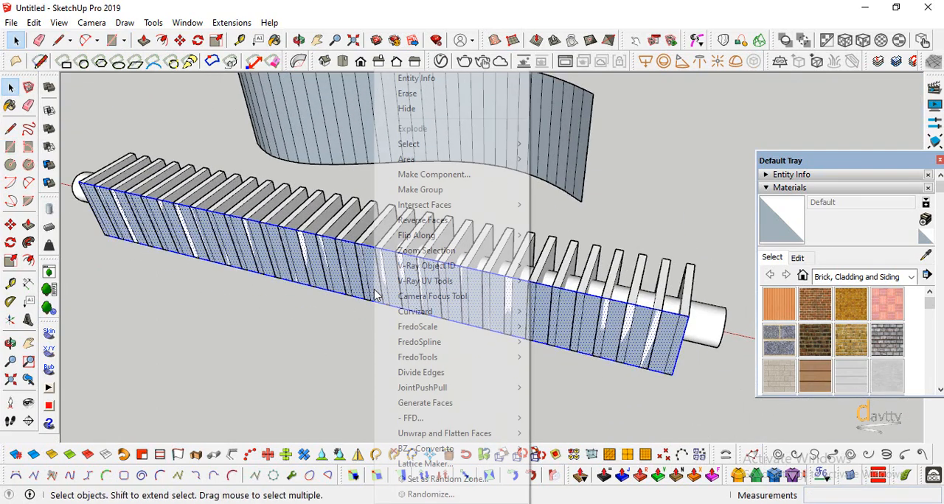
left_click(414, 195)
Move the grouped base surface inward from the fins' front corner to the midpoint of the end fin's top edge
scroll(414, 221, "down", 2)
scroll(627, 318, "up", 2)
left_click(10, 225)
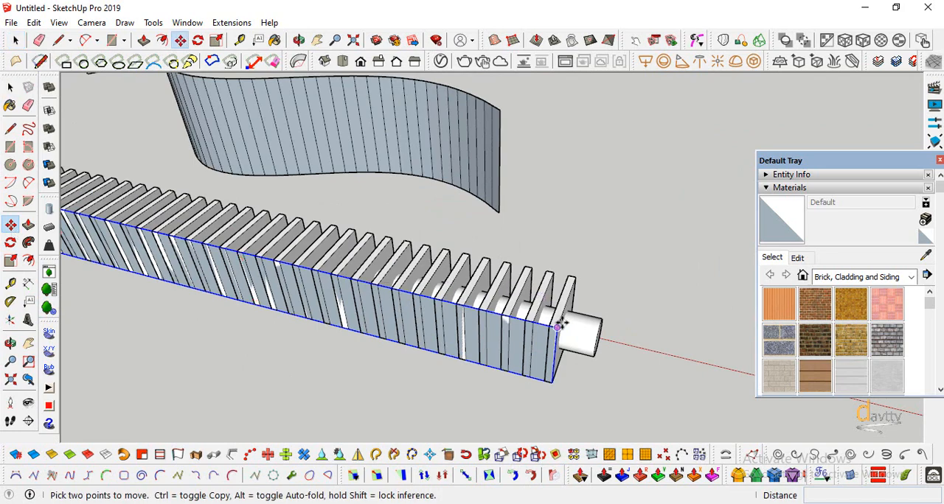
left_click(560, 325)
left_click(565, 302)
scroll(566, 304, "down", 2)
Scale the grouped base surface lengthwise at both ends until it spans the full length of the cylinder
left_click(10, 261)
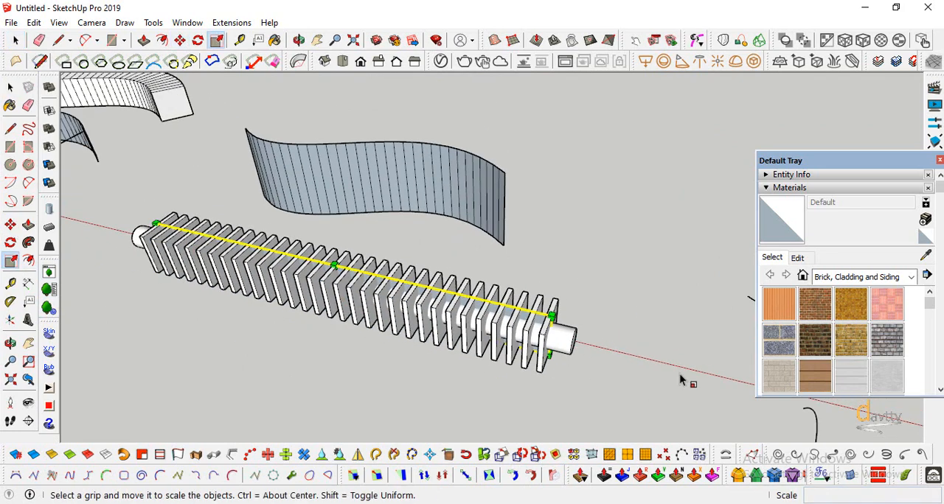
scroll(680, 379, "up", 1)
left_click(546, 337)
left_click(570, 341)
scroll(570, 342, "down", 2)
middle_click_drag(96, 307, 376, 376)
left_click(372, 360)
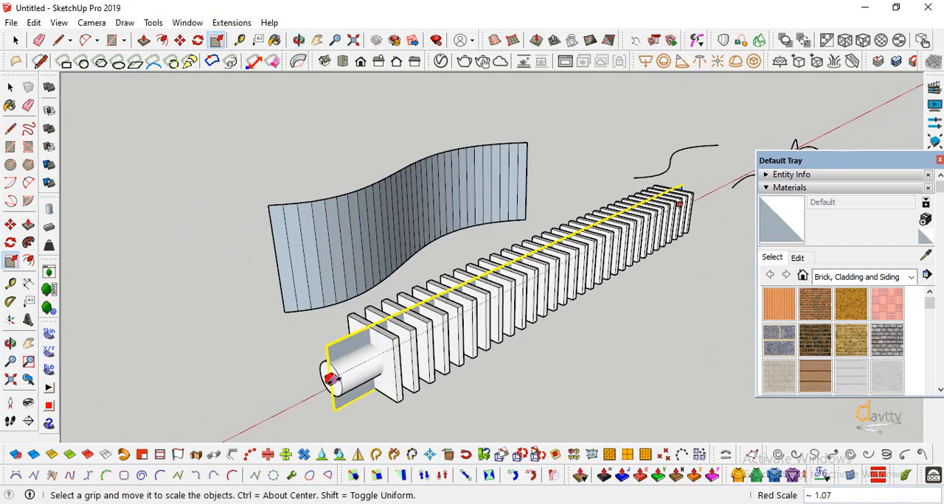
left_click(331, 379)
scroll(292, 384, "down", 3)
Draw a guideline from the curved target surface's first upper corner to the matching upper corner of the base surface
left_click(11, 343)
mouse_move(399, 324)
left_mouse_down()
mouse_move(225, 319)
mouse_move(445, 344)
mouse_move(432, 240)
mouse_move(413, 236)
left_mouse_up()
key("l")
key("e")
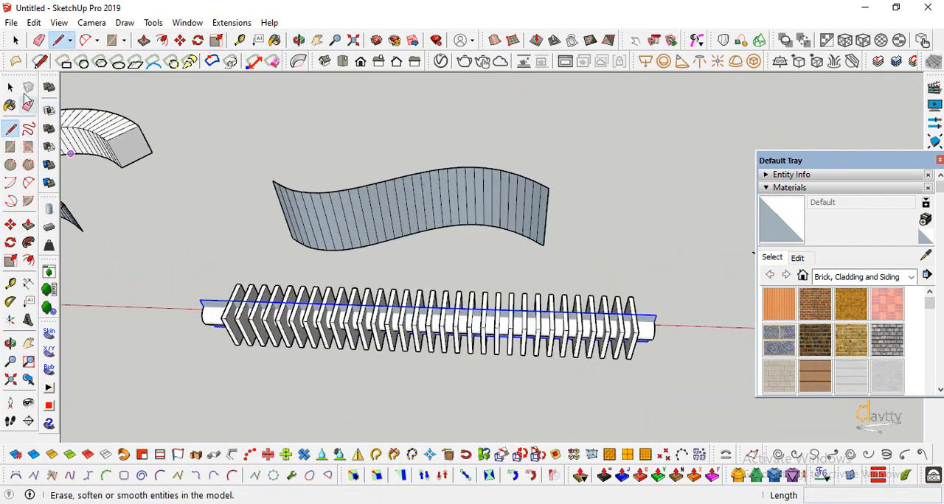
key("space")
key("l")
scroll(254, 166, "up", 3)
left_click(286, 192)
scroll(289, 187, "down", 2)
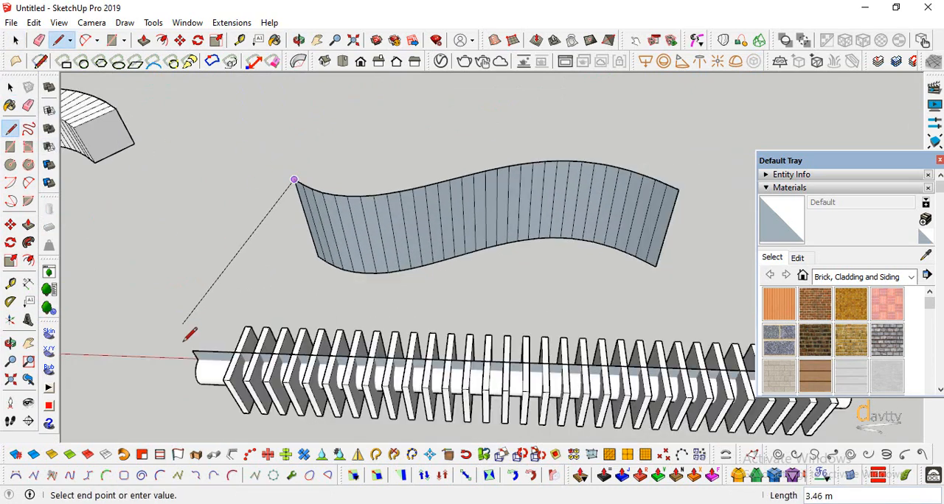
scroll(184, 341, "up", 2)
left_click(200, 359)
Draw a second guideline joining the upper corners of the target and base surfaces at their opposite ends
scroll(176, 300, "down", 3)
left_click(562, 196)
scroll(619, 259, "down", 3)
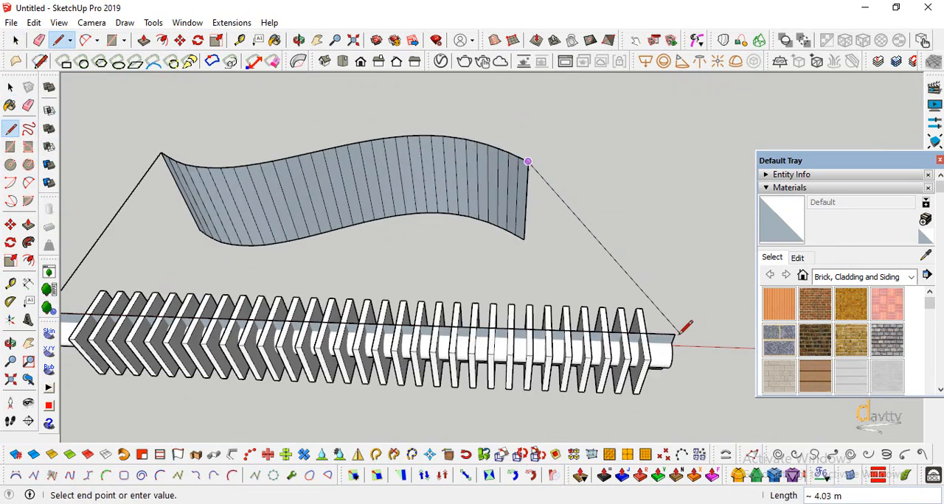
left_click(678, 320)
scroll(611, 221, "up", 3)
Select both guidelines together with the base surface and the curved target surface and make them one group
key("space")
left_click(225, 227)
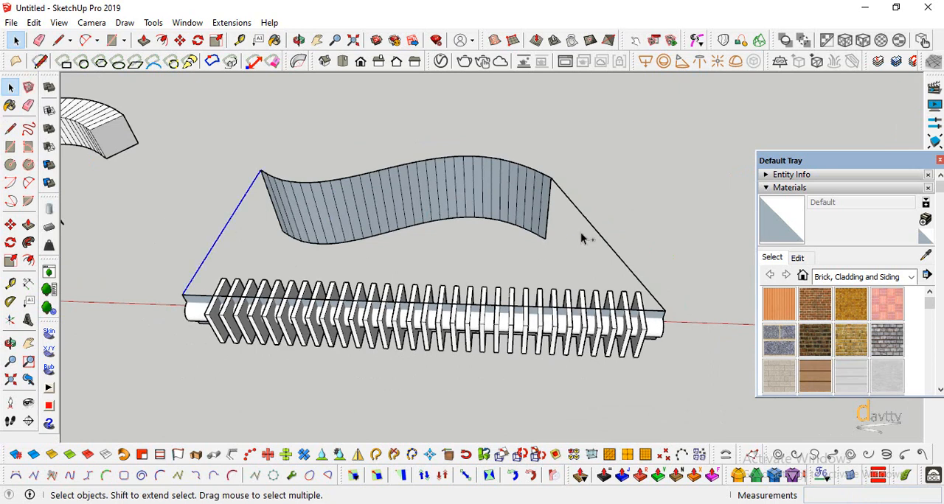
left_click(660, 324)
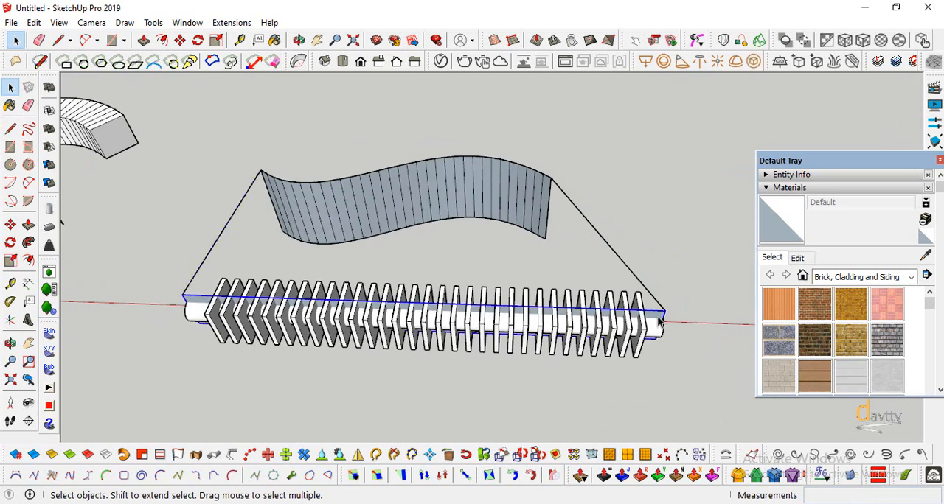
right_click(224, 234)
left_click(273, 219)
scroll(315, 182, "down", 2)
left_click(406, 180)
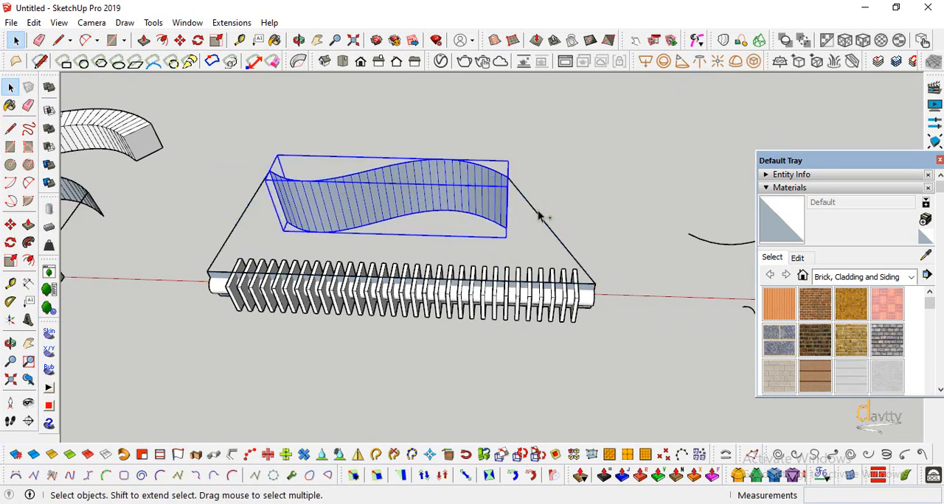
left_click(541, 216, "shift")
scroll(584, 290, "up", 2)
right_click(448, 184)
left_click(491, 279)
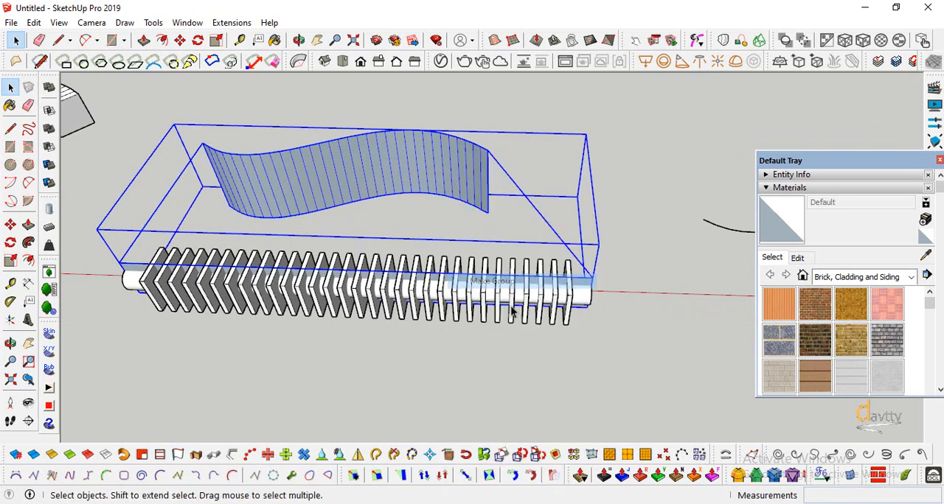
Select the cylinder together with all its fins and make them a single group
scroll(435, 310, "down", 2)
left_click(485, 343)
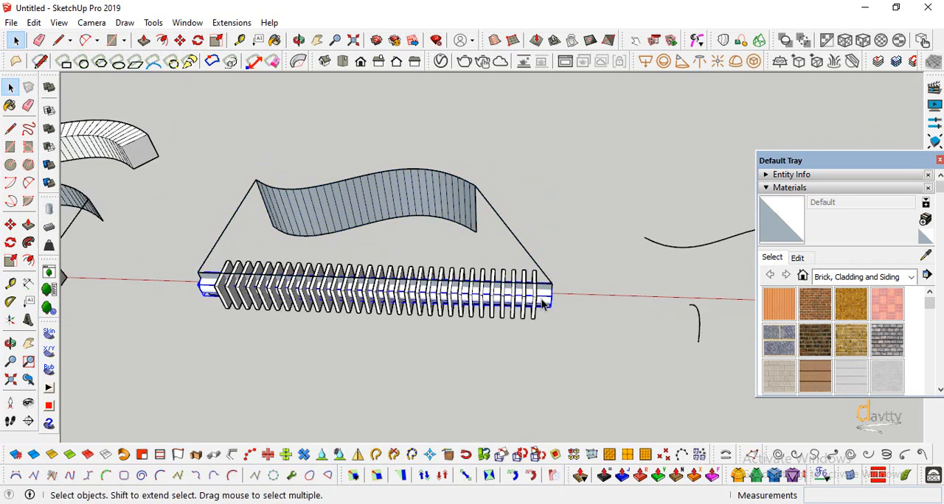
right_click(533, 301)
left_click(525, 327)
scroll(231, 323, "up", 2)
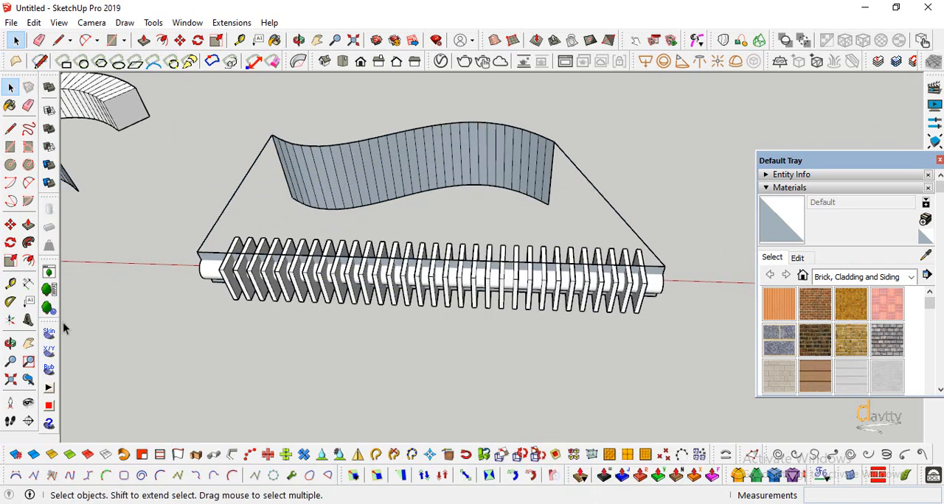
left_click(11, 343)
left_click_drag(350, 365, 347, 357)
key("space")
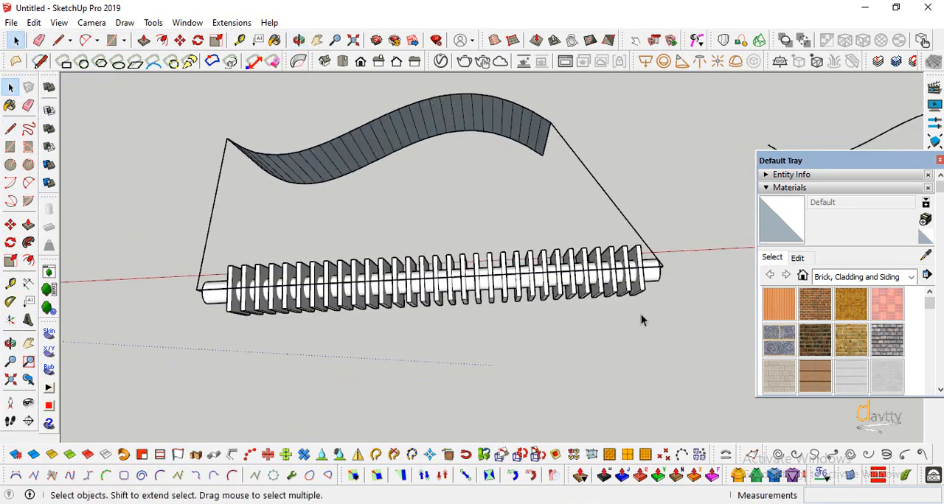
left_click_drag(422, 344, 420, 342)
middle_click_drag(420, 343, 406, 325)
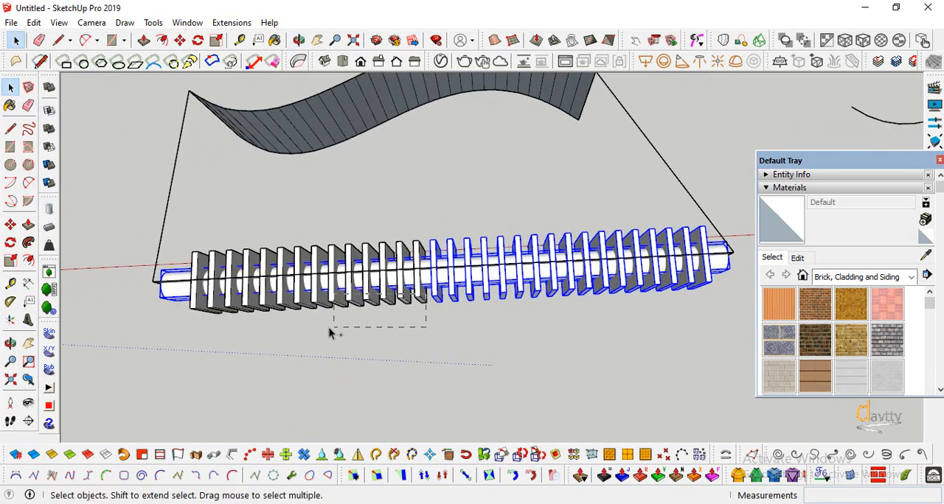
left_click_drag(202, 342, 187, 340, "ctrl")
scroll(308, 342, "down", 1)
right_click(454, 287)
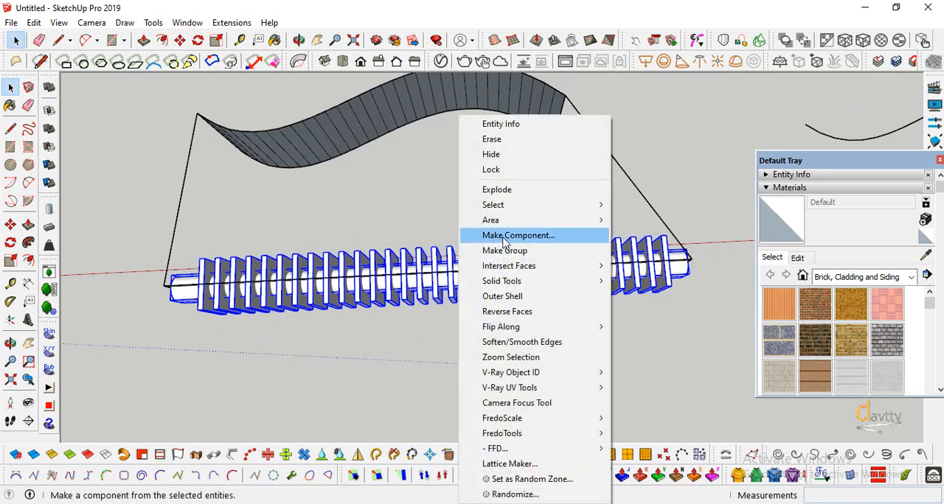
left_click(506, 251)
Open the finned cylinder's group, explode all the nested objects inside it and close the group
scroll(385, 341, "down", 2)
key("o")
left_click_drag(354, 337, 354, 222)
left_click(13, 88)
double_click(264, 284)
middle_click_drag(264, 284, 625, 221)
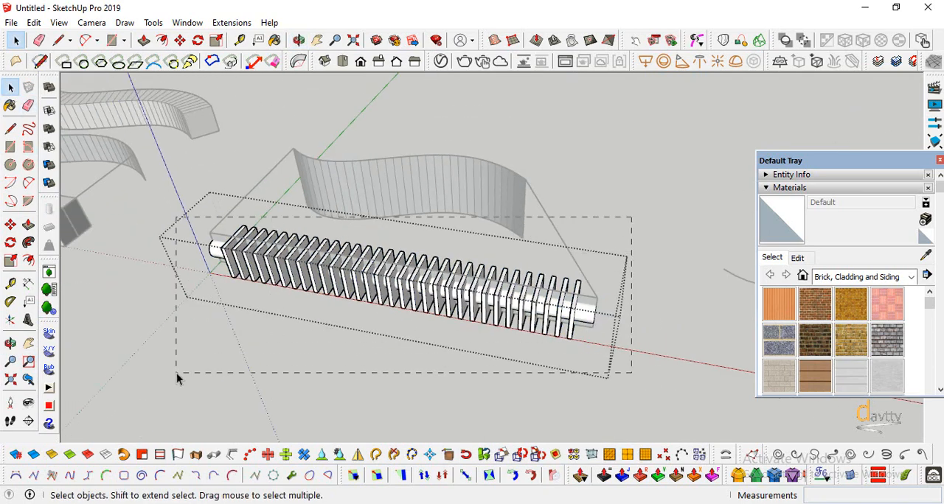
left_click_drag(176, 373, 176, 374)
right_click(273, 274)
left_click(312, 191)
left_click(207, 367)
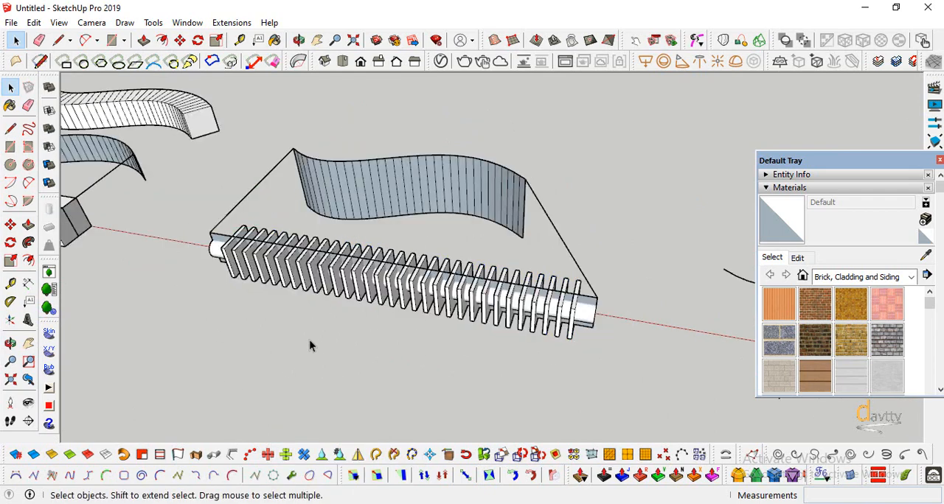
Run Flowify on the guideline-and-surface group and the finned cylinder group
scroll(309, 342, "down", 1)
left_click(10, 344)
left_click_drag(189, 297, 246, 301)
scroll(199, 263, "up", 1)
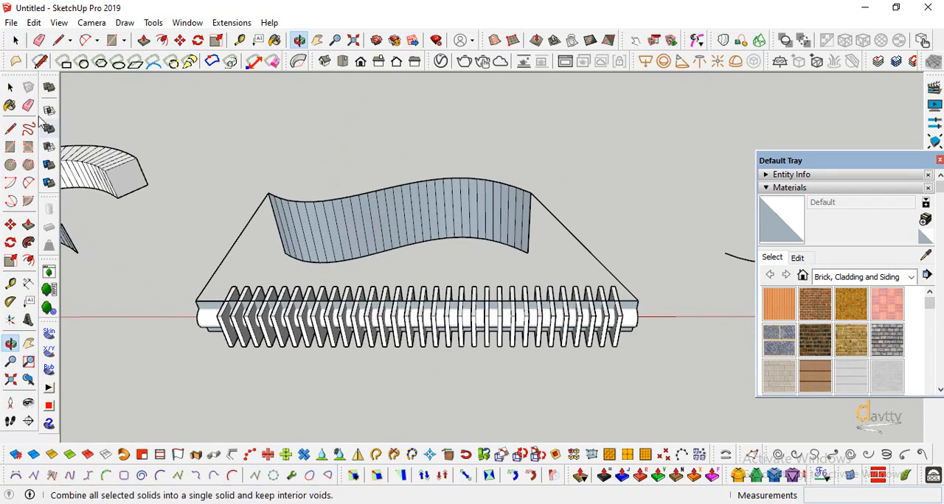
key("space")
left_click(319, 241)
left_click(332, 340, "shift")
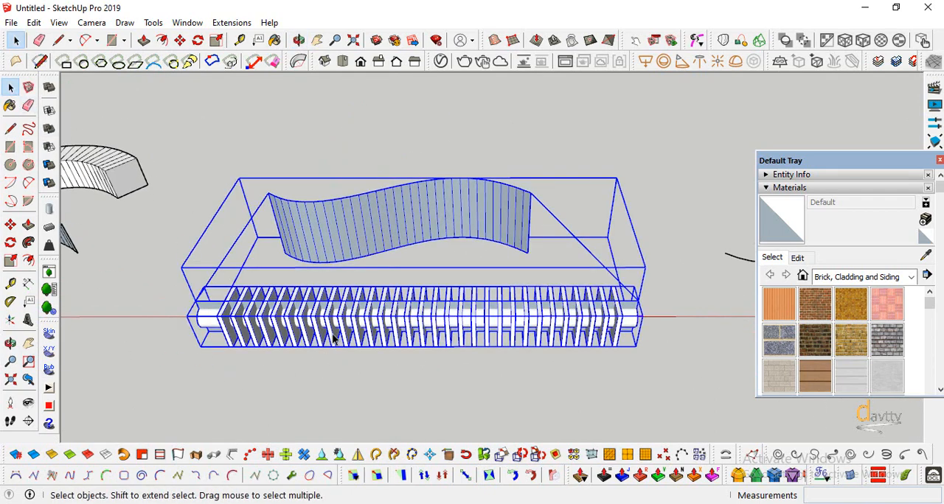
left_click(230, 28)
mouse_move(306, 84)
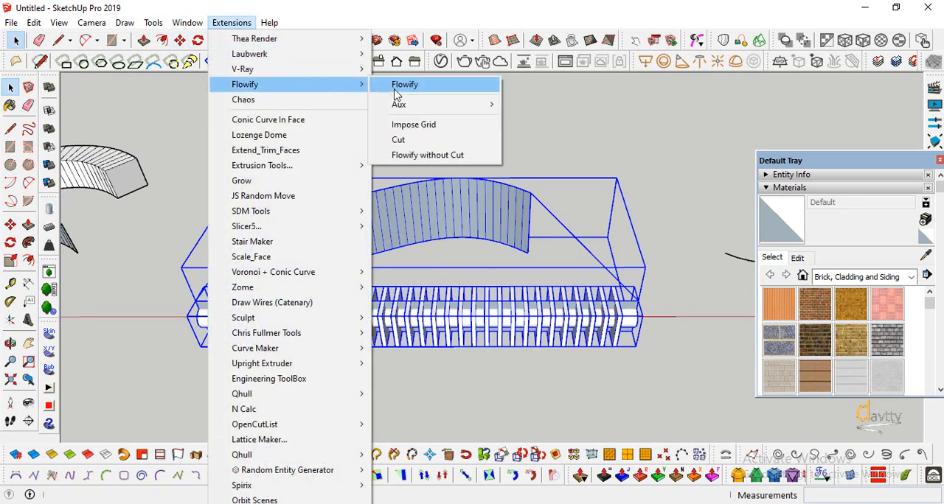
left_click(393, 87)
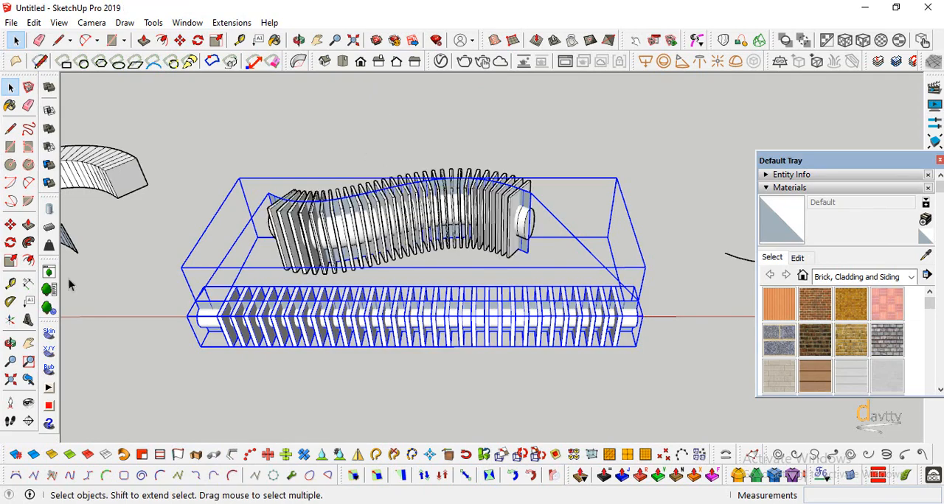
Move the bent finned object about 8 m along the green axis, away from the target surface
left_click(10, 342)
left_click_drag(459, 264, 322, 148)
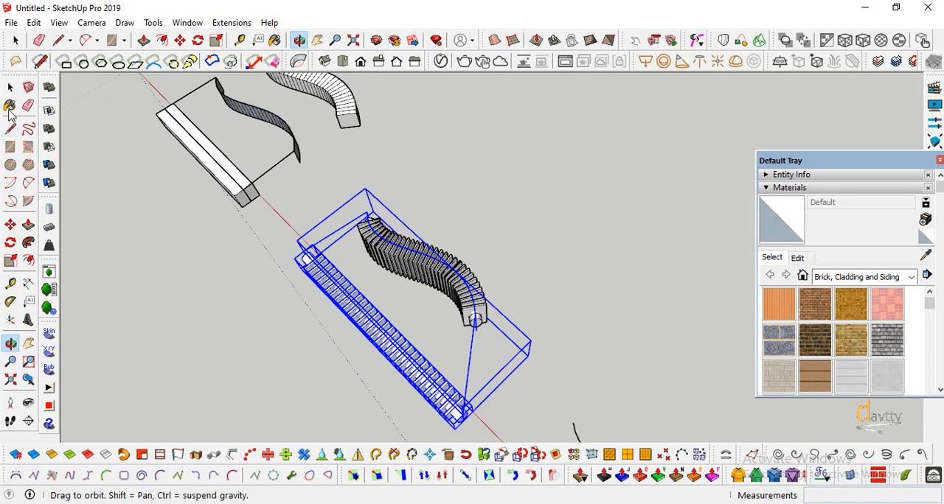
left_click(11, 87)
left_click(428, 286)
key("m")
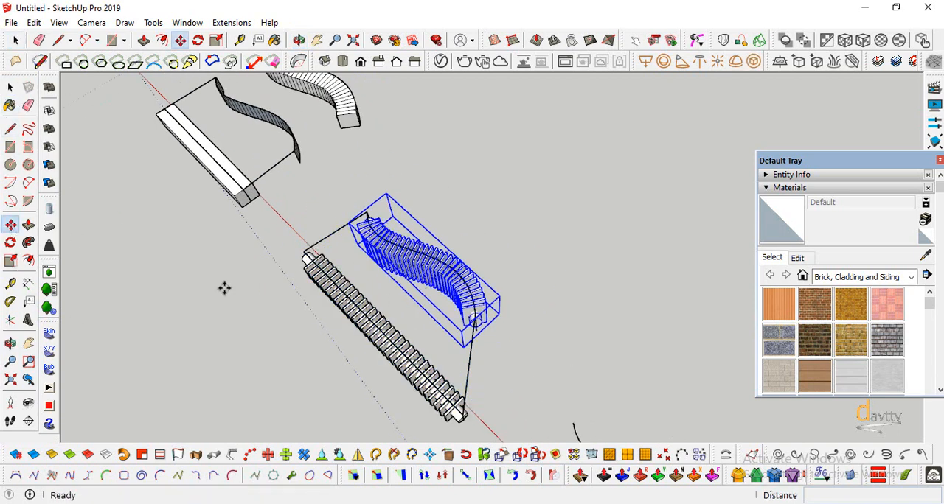
left_click(480, 322)
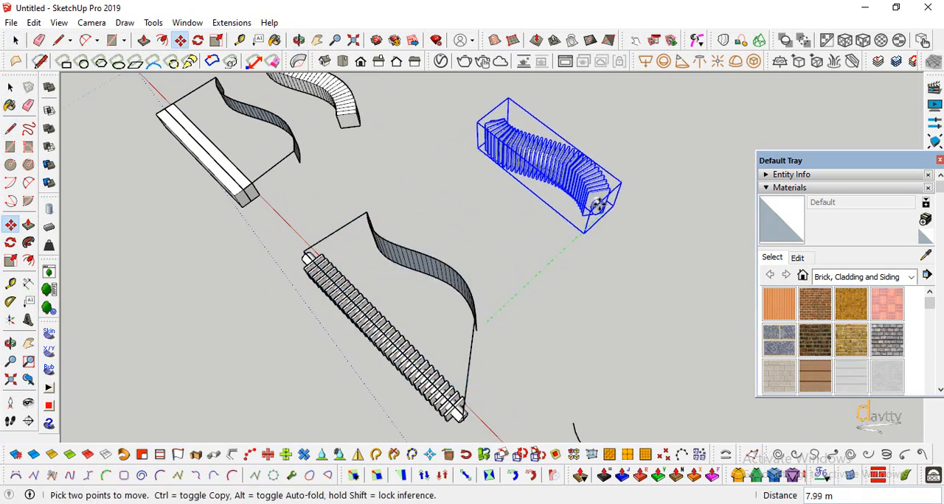
left_click(609, 205)
scroll(426, 306, "up", 2)
Open the surface group and scale down the height of the curved target surface
left_click(11, 344)
left_click_drag(264, 408, 414, 301)
key("space")
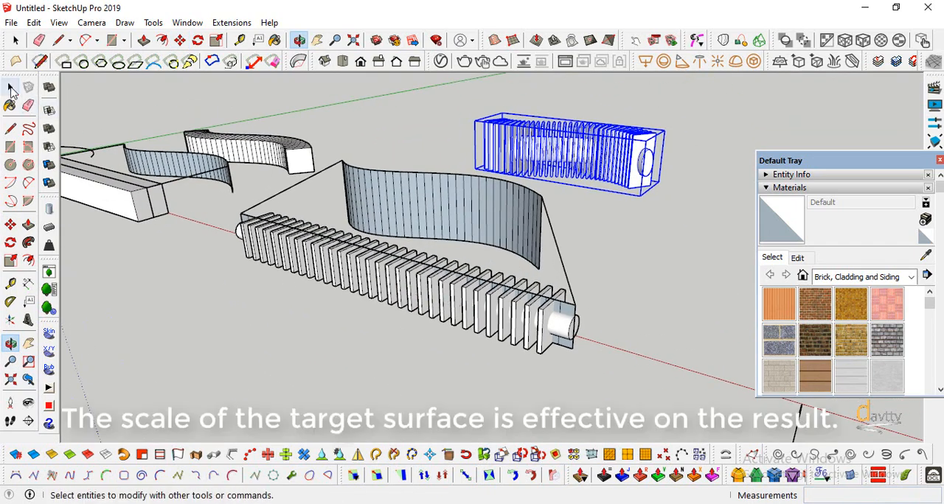
double_click(493, 228)
left_click(490, 229)
key("s")
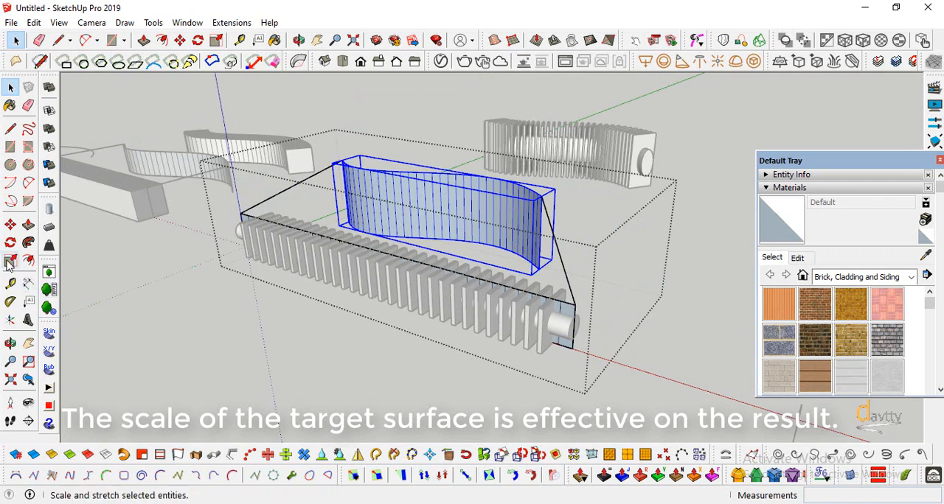
left_click_drag(435, 176, 561, 285)
scroll(454, 208, "up", 2)
Draw a new guideline from the scaled target surface's upper corner to the base surface's corner at the cylinder's near end
left_click(11, 88)
double_click(617, 314)
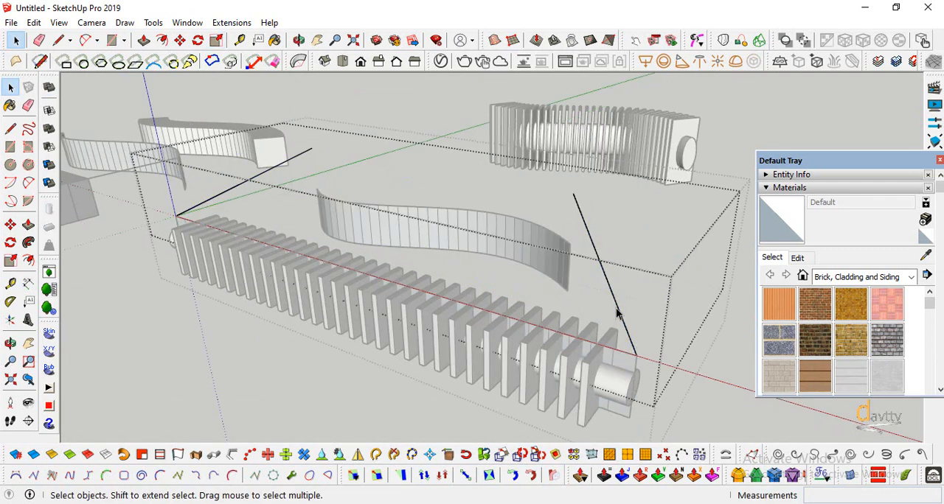
left_click(10, 129)
scroll(566, 239, "up", 4)
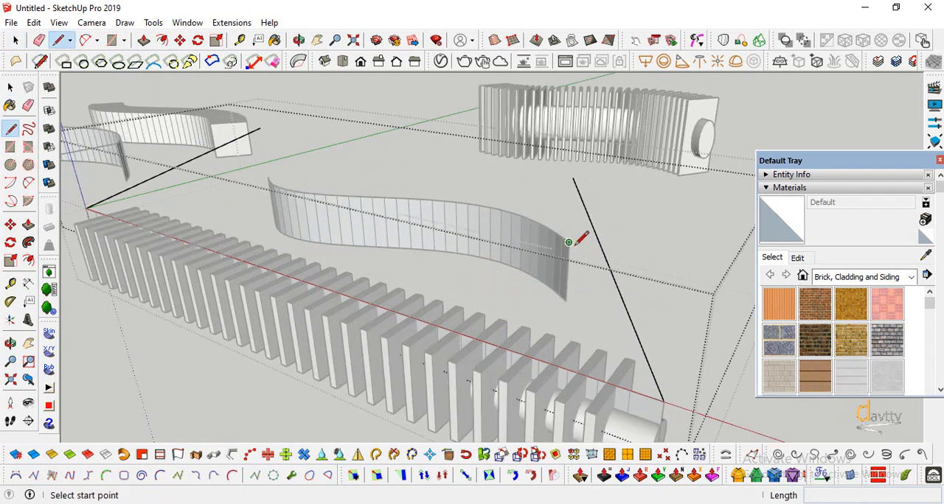
left_click(565, 239)
scroll(566, 238, "down", 4)
scroll(616, 312, "up", 3)
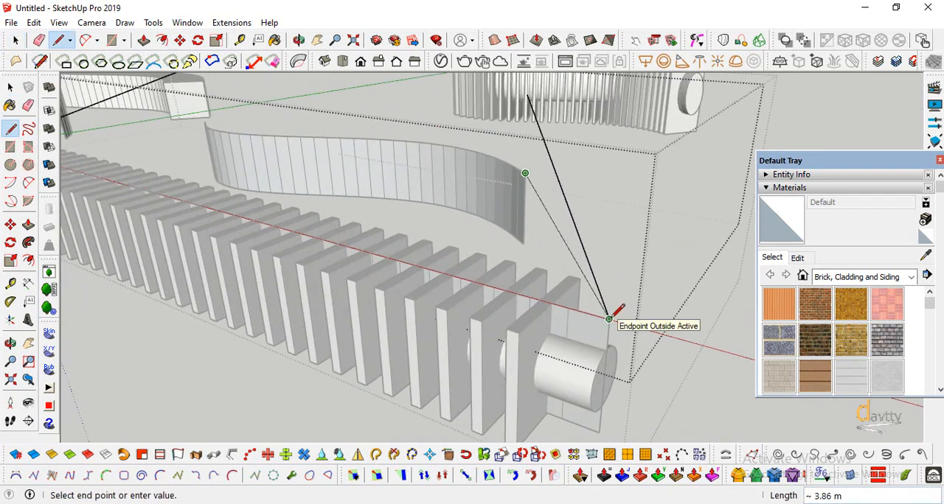
left_click(612, 318)
scroll(613, 317, "down", 2)
key("Escape")
Draw another new guideline from the scaled target surface's far upper corner to the base surface's corner at that end
scroll(306, 161, "up", 3)
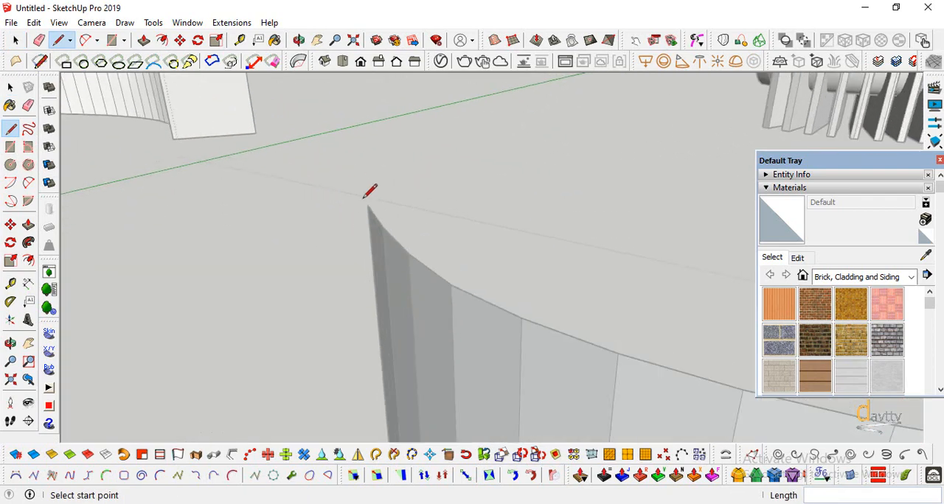
left_click(363, 199)
scroll(596, 189, "down", 4)
scroll(280, 265, "up", 3)
left_click(274, 268)
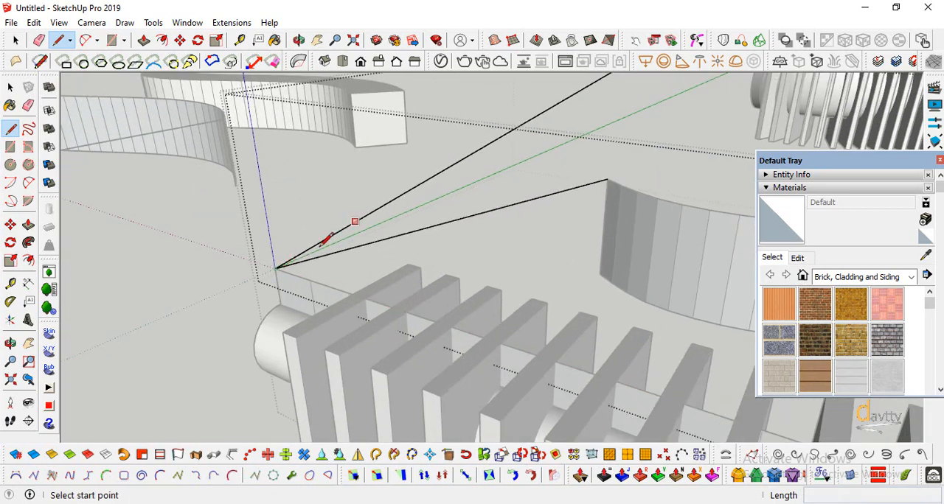
scroll(316, 247, "down", 5)
Delete the two old guidelines that no longer meet the target surface and close the group
key("space")
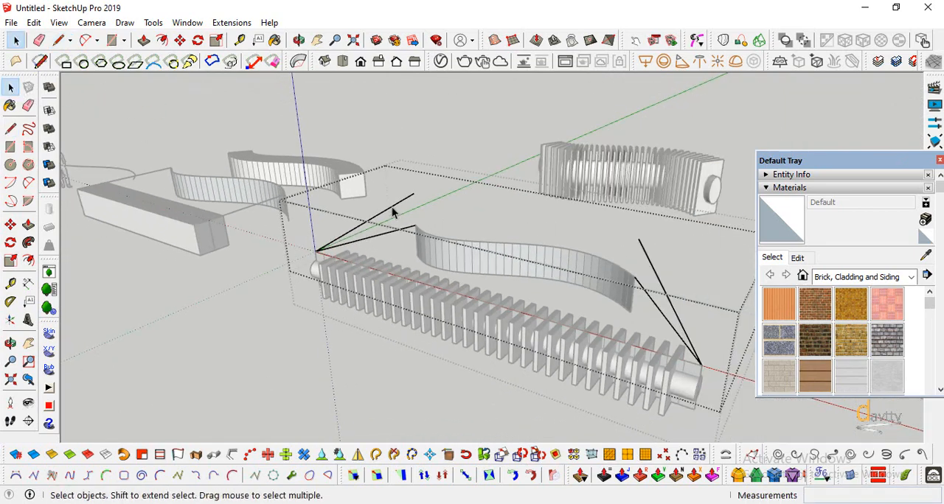
middle_click_drag(664, 263, 381, 382)
left_click(381, 378)
Run Flowify again on the finned cylinder and the surface group with the scaled target surface
scroll(615, 374, "up", 1)
left_click(8, 347)
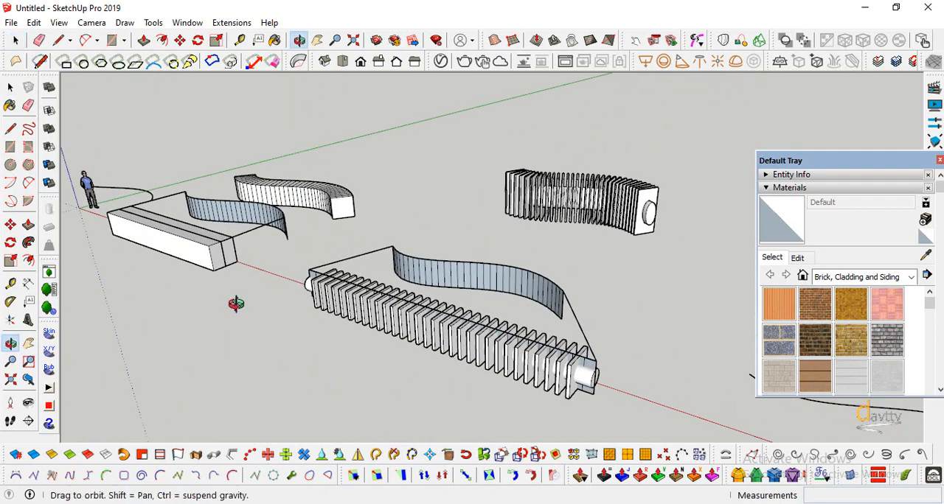
left_click_drag(236, 306, 389, 207)
left_click(10, 87)
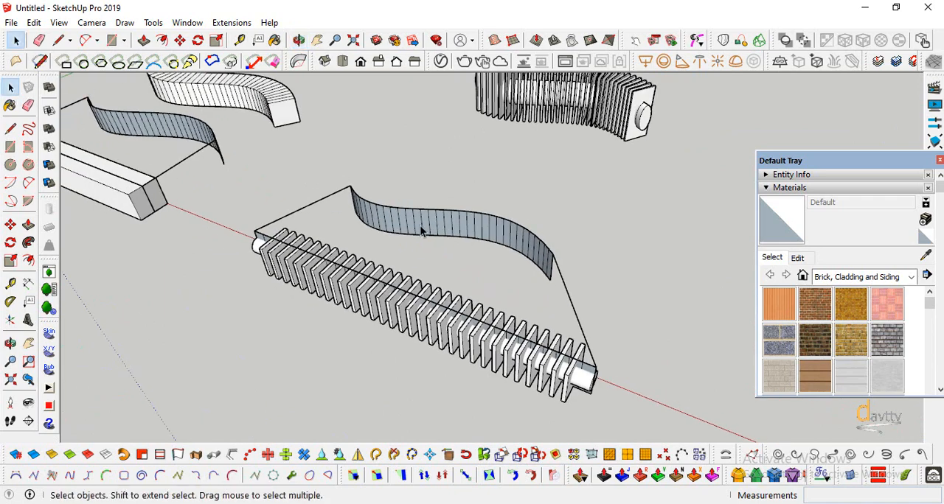
left_click(422, 230)
scroll(485, 353, "down", 3)
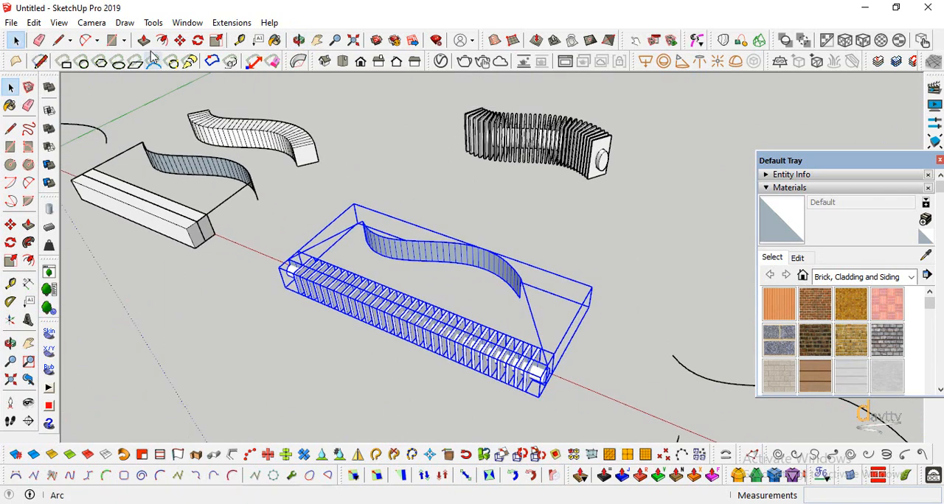
left_click(235, 23)
mouse_move(305, 93)
left_click(405, 93)
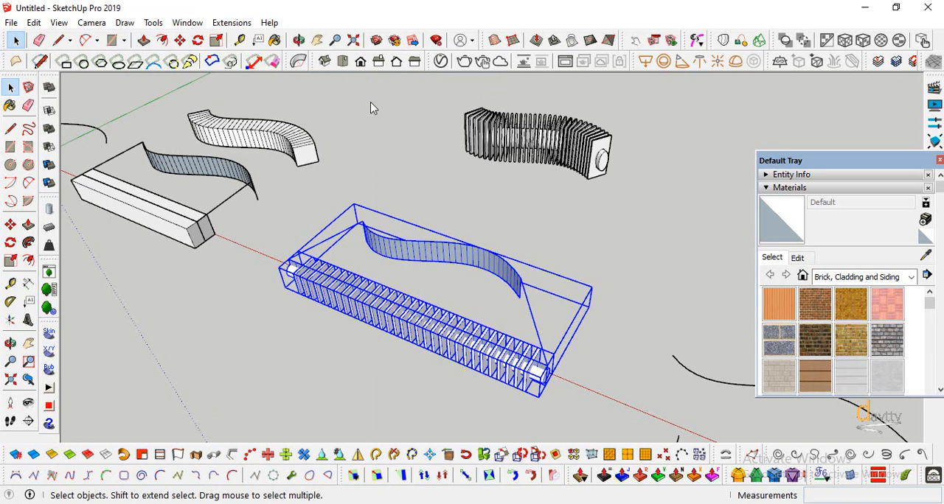
Move the newly bent finned cylinder off the target surface to sit beside the earlier bent copy
left_click(487, 188)
scroll(487, 188, "up", 2)
left_click(496, 289)
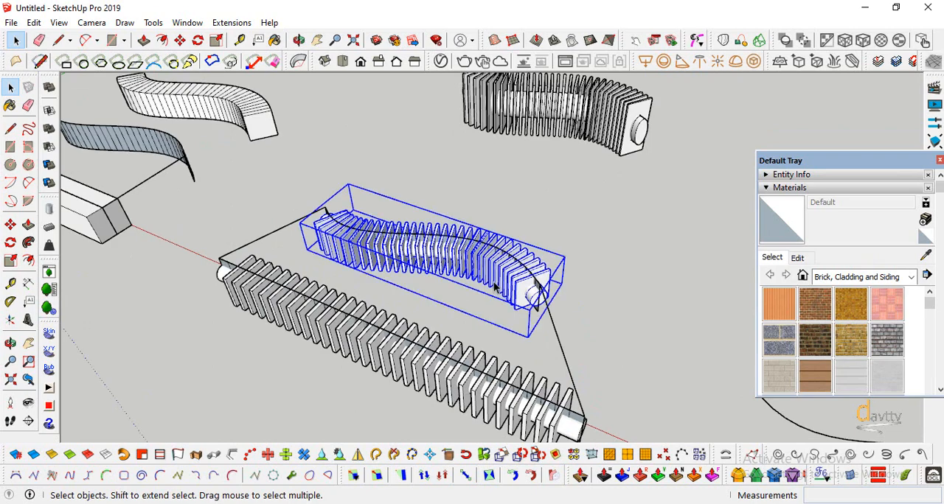
left_click(11, 224)
left_click(395, 271)
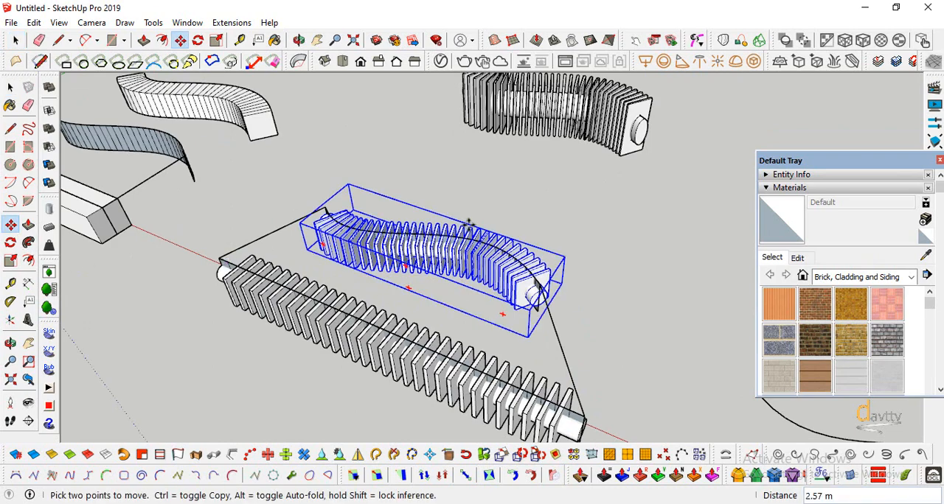
left_click(490, 171)
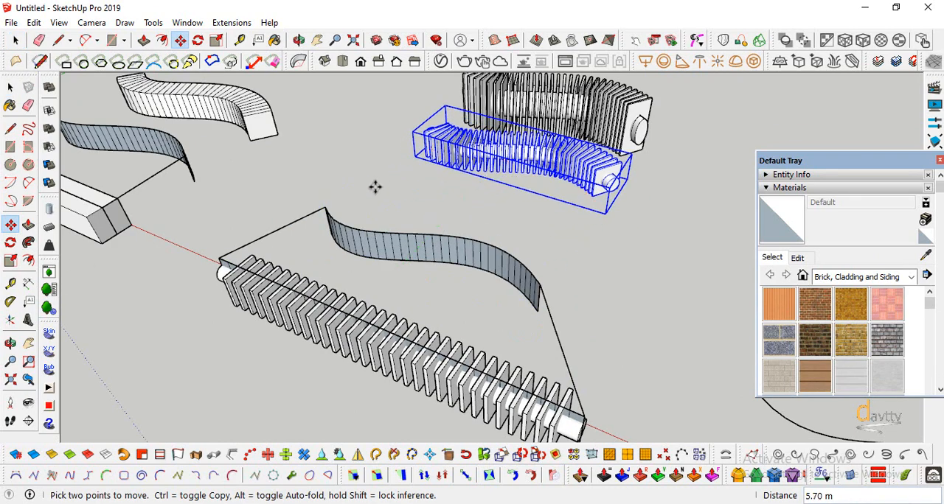
scroll(361, 206, "down", 1)
left_click(15, 40)
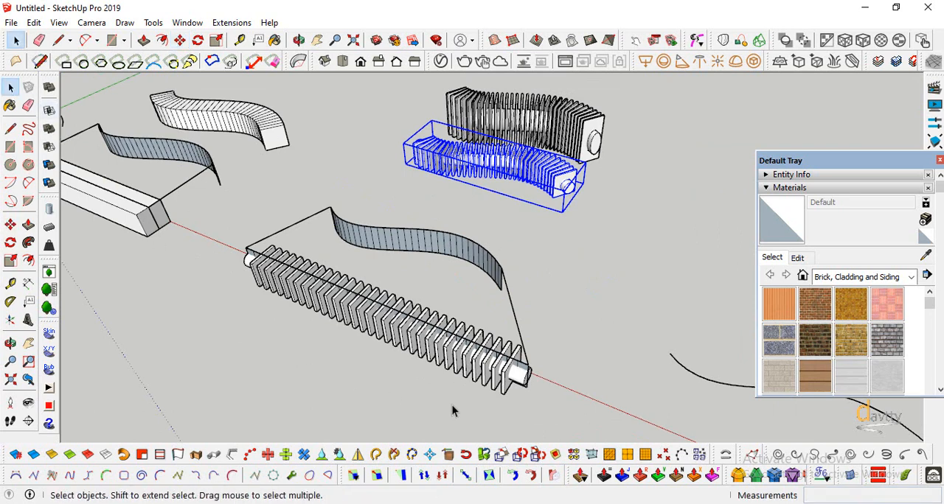
Inside the surface group, move the straight base surface about 0.50 m along the green axis to the finned cylinder's outer side
scroll(543, 366, "up", 2)
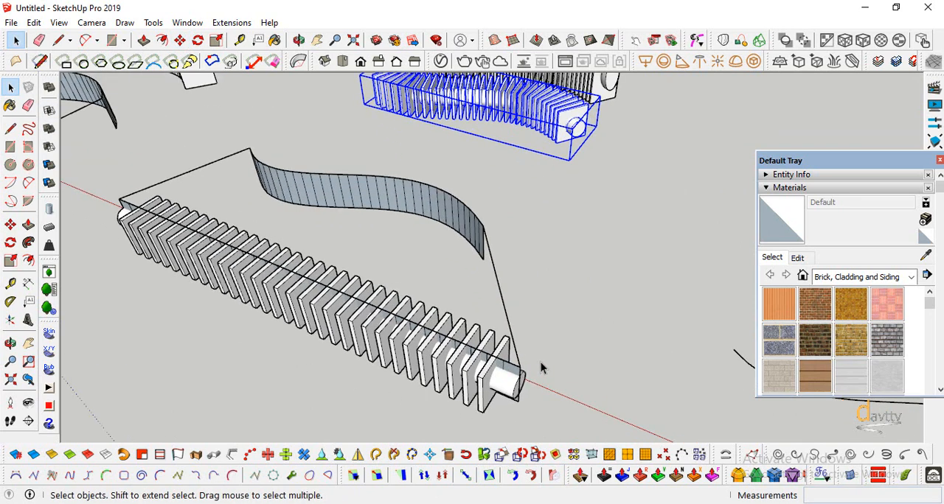
left_click(513, 371)
double_click(512, 372)
left_click(511, 372)
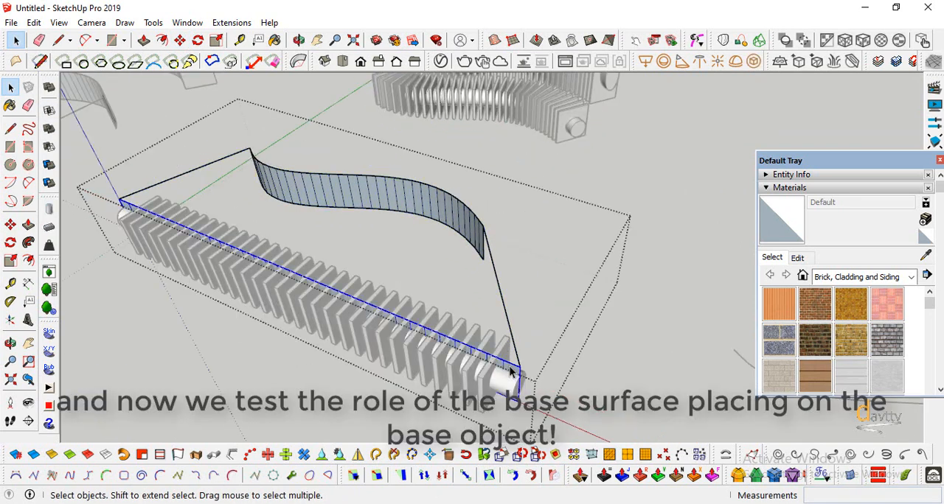
key("m")
scroll(518, 377, "up", 1)
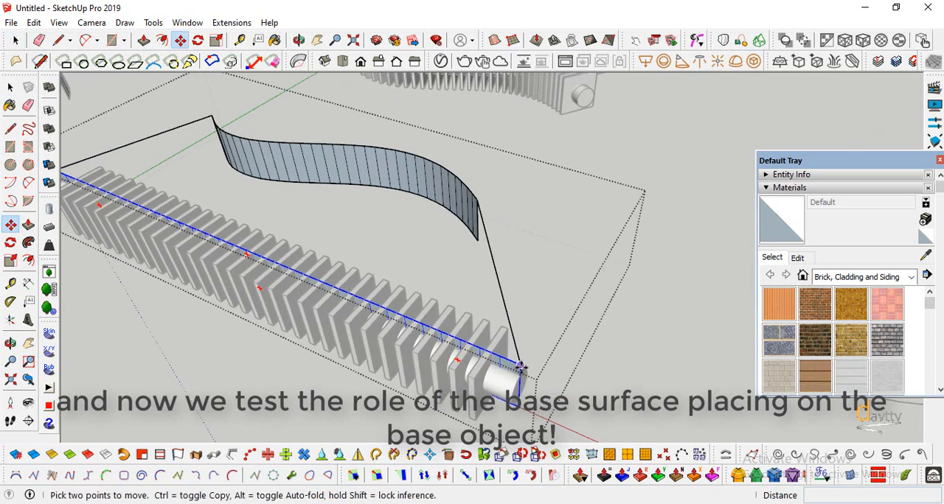
left_click(519, 365)
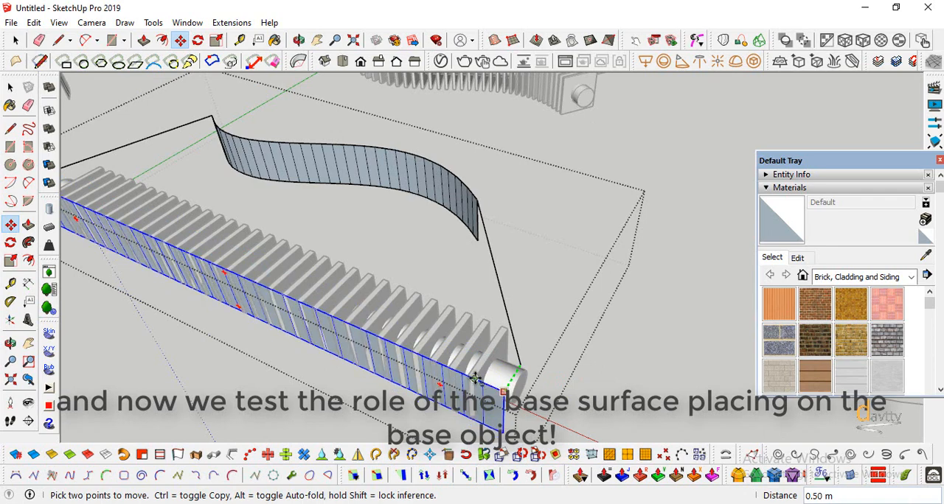
left_click(477, 381)
scroll(446, 348, "down", 3)
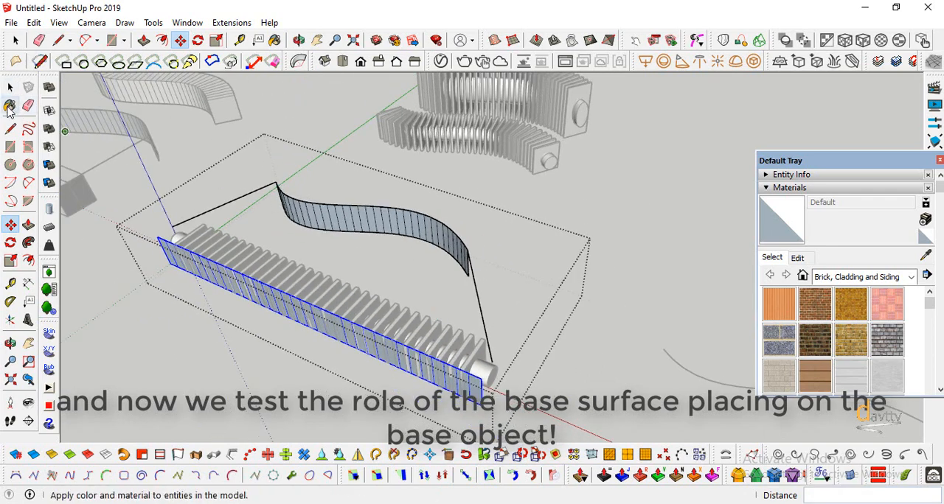
In the guideline group, draw a line from the target surface's near upper corner to the moved base surface's matching corner
left_click(10, 87)
left_click(404, 236)
double_click(476, 292)
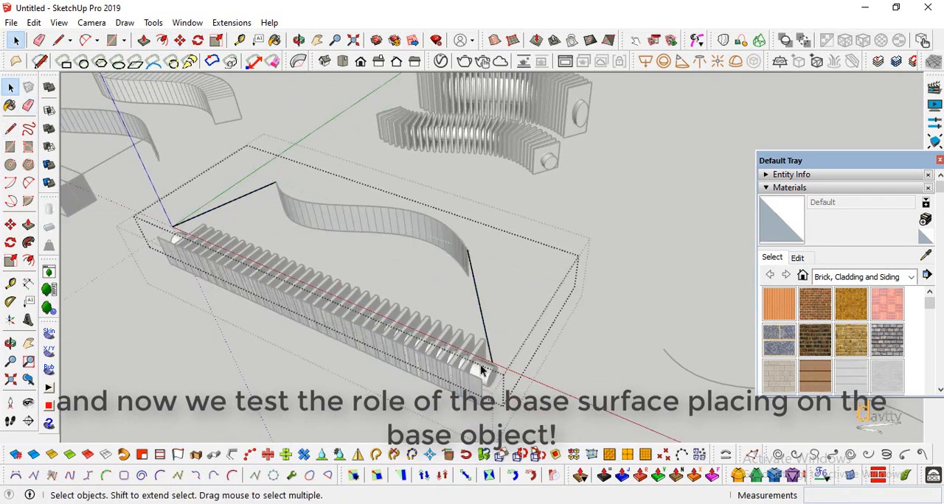
scroll(472, 402, "up", 2)
left_click(10, 129)
scroll(469, 184, "up", 4)
left_click(481, 200)
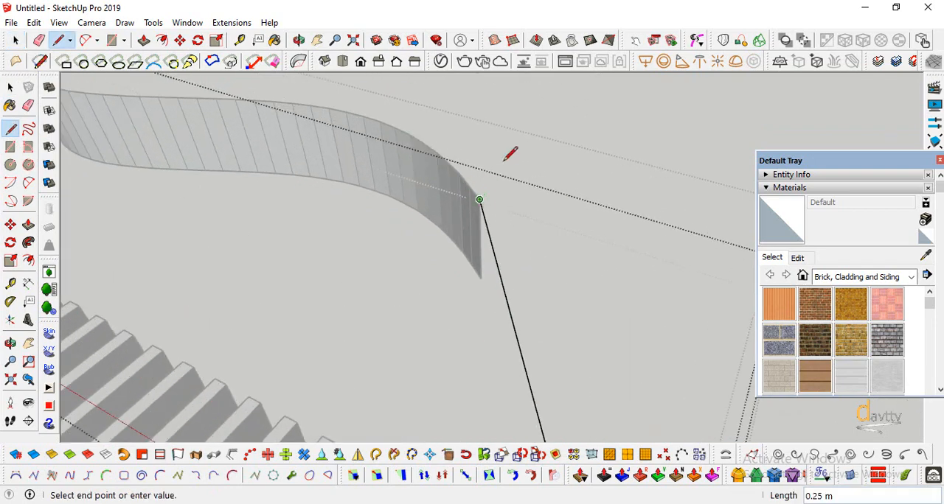
scroll(510, 157, "down", 3)
scroll(540, 258, "up", 1)
scroll(599, 333, "down", 1)
left_click(560, 306)
Draw a second guideline from the target surface's far upper corner to the moved base surface's corner at that end
scroll(386, 132, "up", 3)
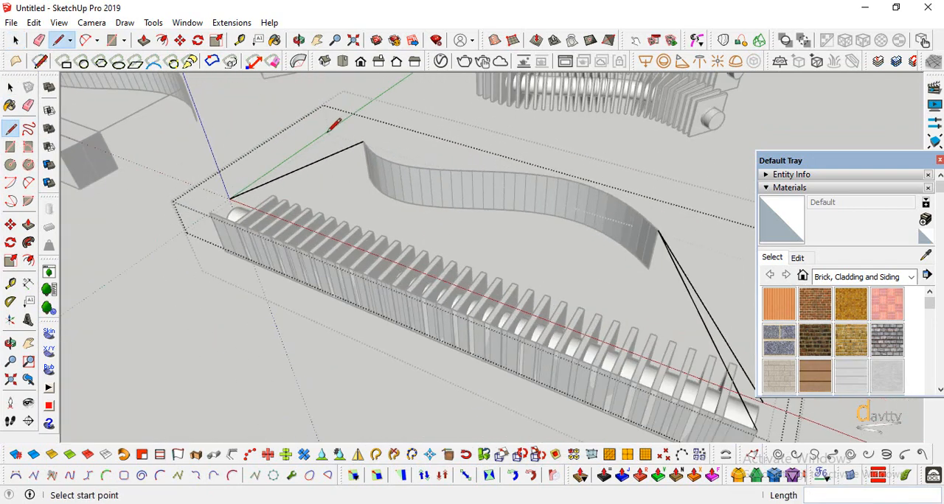
scroll(376, 148, "up", 2)
left_click(362, 161)
scroll(479, 118, "down", 3)
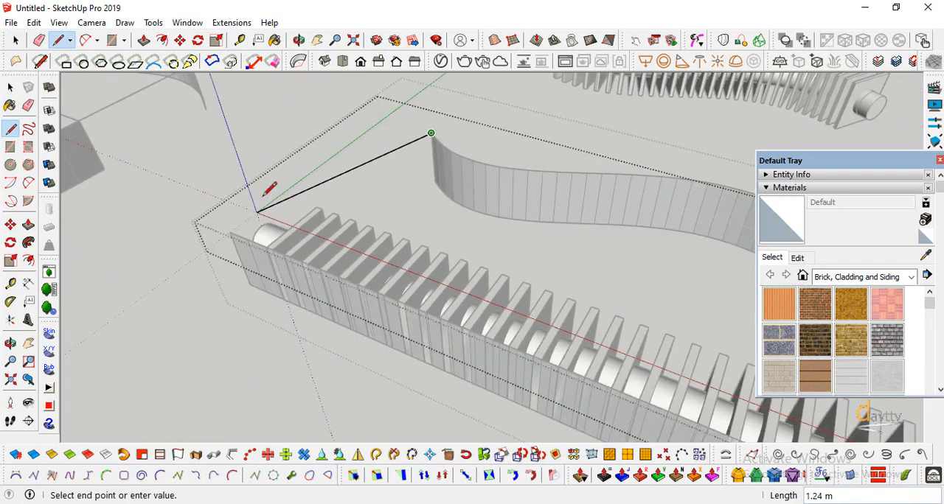
scroll(275, 236, "up", 2)
left_click(261, 230)
scroll(244, 217, "down", 2)
Delete the two old guidelines that miss the moved base surface and close the surface group
key("space")
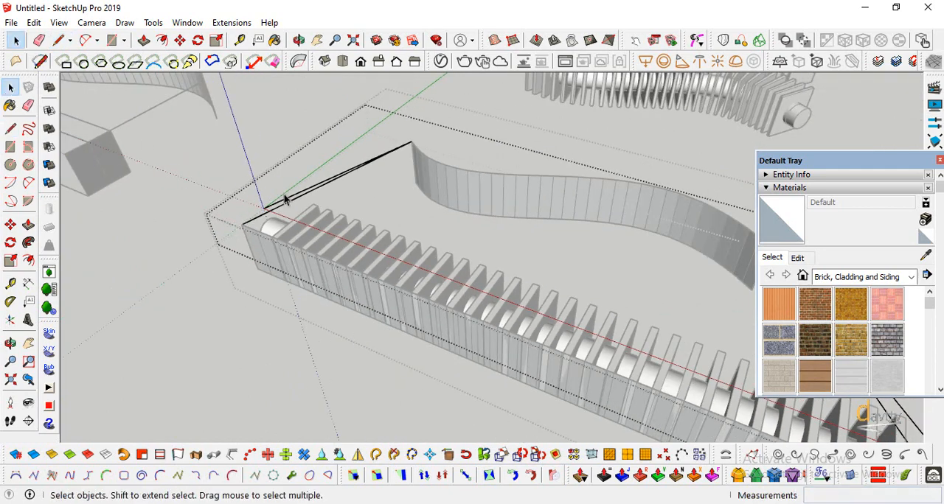
key("Delete")
scroll(279, 209, "down", 3)
scroll(523, 297, "up", 1)
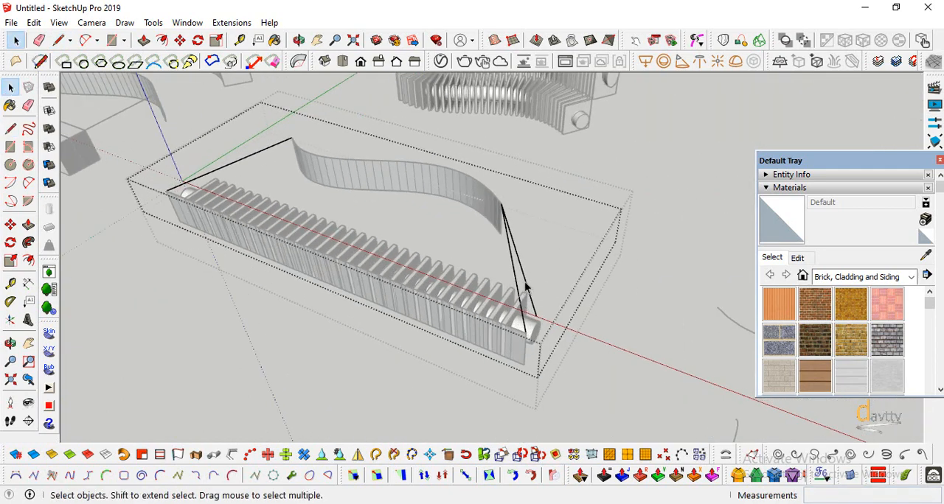
scroll(511, 281, "down", 2)
left_click(315, 325)
left_click(269, 323)
scroll(287, 339, "up", 1)
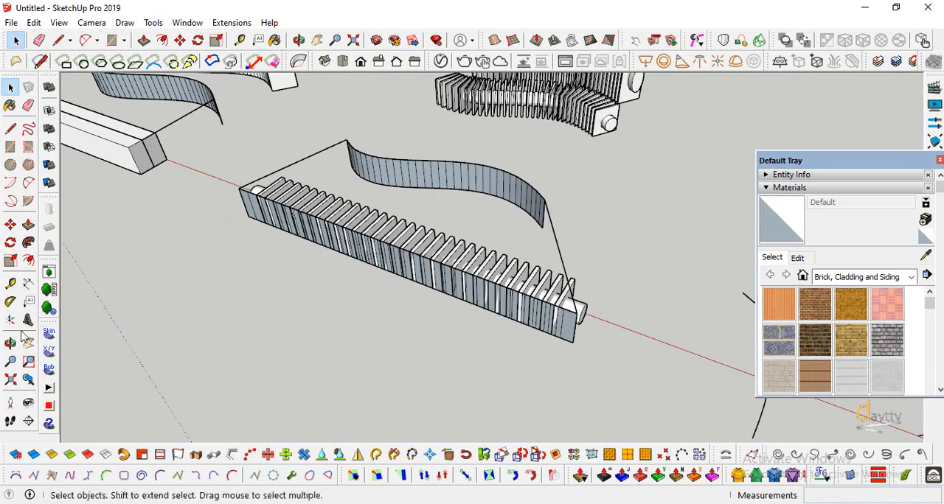
Run Flowify on the finned cylinder together with the surface group containing the moved base surface
left_click(11, 343)
left_click_drag(247, 342, 340, 290)
scroll(271, 218, "up", 1)
middle_click_drag(272, 218, 120, 163)
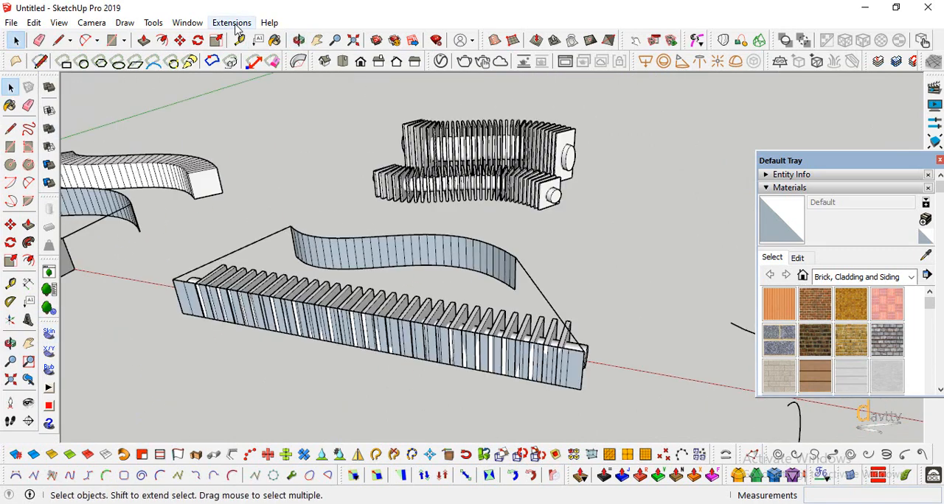
left_click(372, 260)
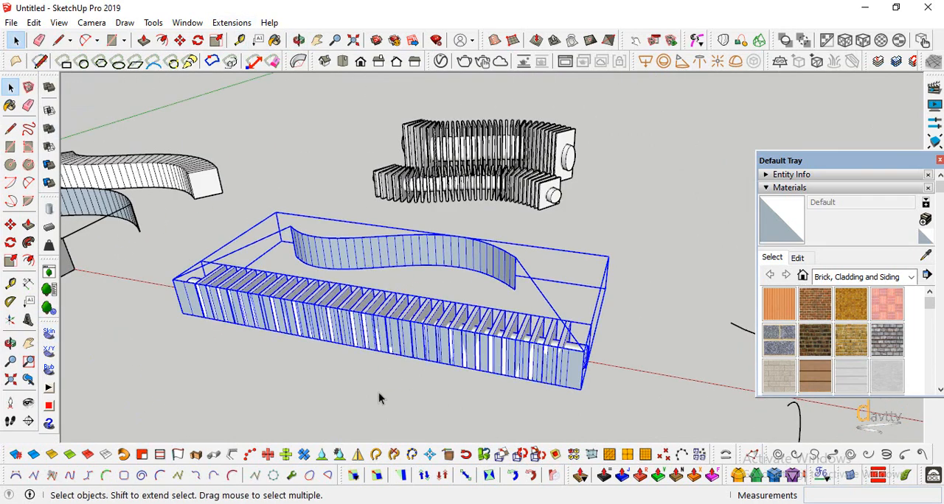
middle_click_drag(379, 396, 243, 285)
left_click(232, 22)
left_click(402, 85)
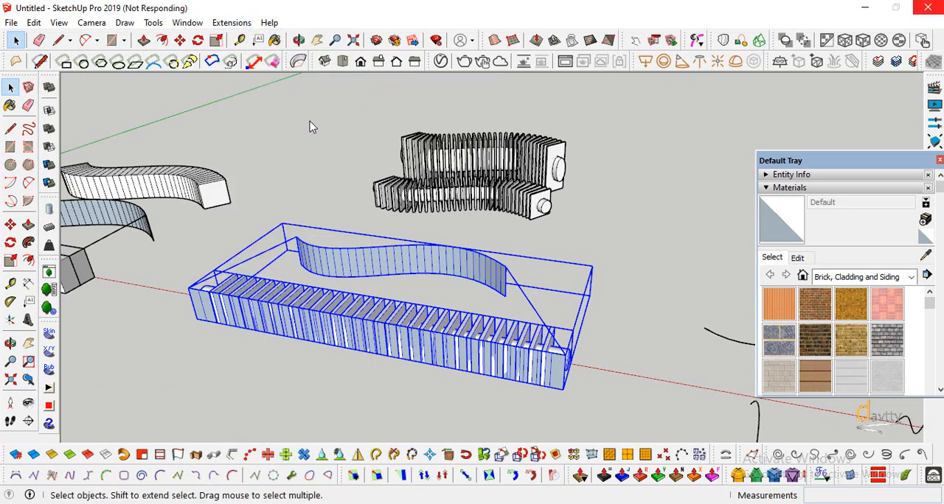
Move the latest bent cylinder off the target surface to line up beside the two earlier bent copies, and deselect it
key("o")
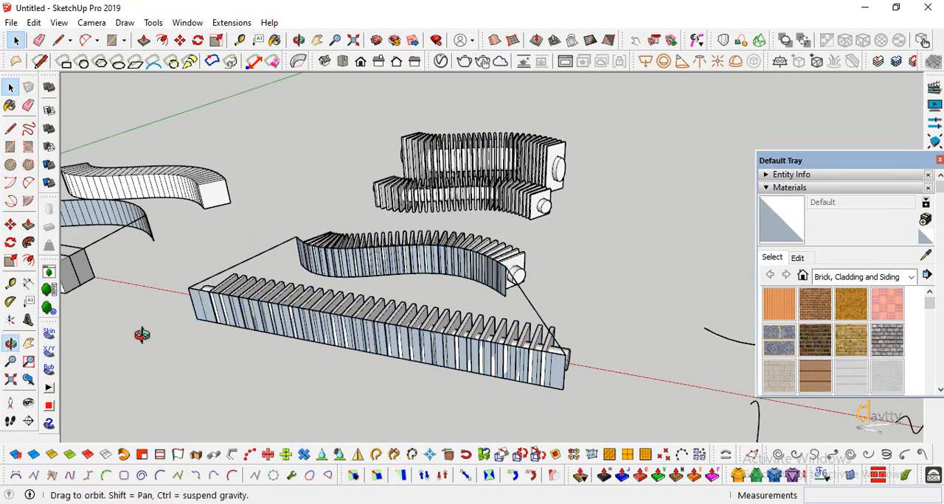
left_click_drag(143, 333, 415, 299)
left_click(10, 87)
left_click(334, 287)
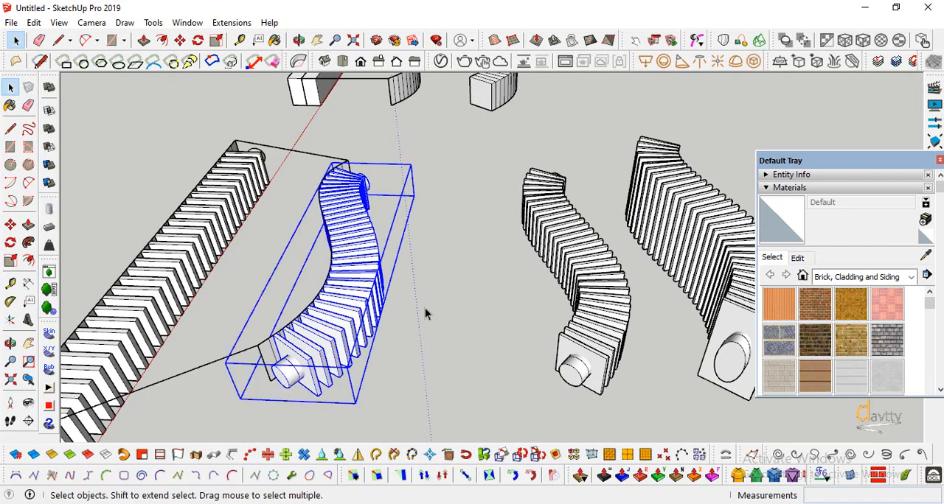
middle_click_drag(426, 312, 210, 327)
key("m")
left_click(298, 368)
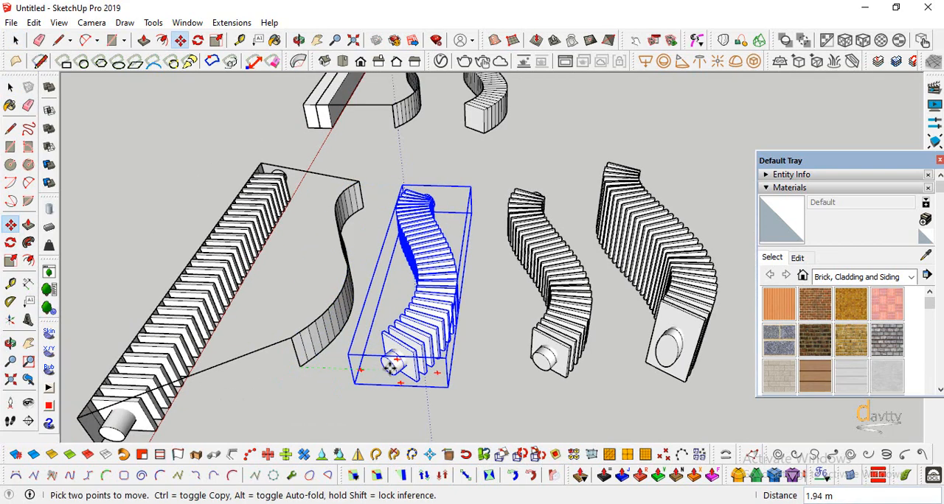
left_click(10, 344)
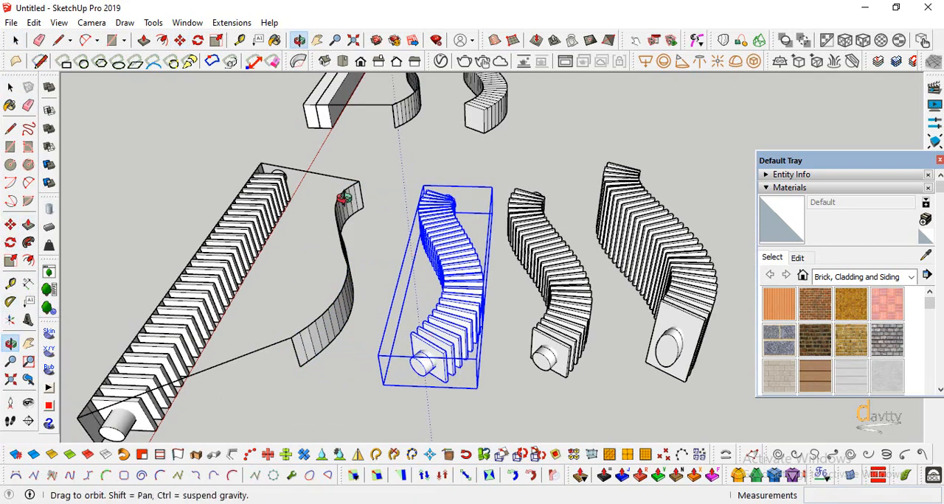
left_click_drag(344, 205, 316, 181)
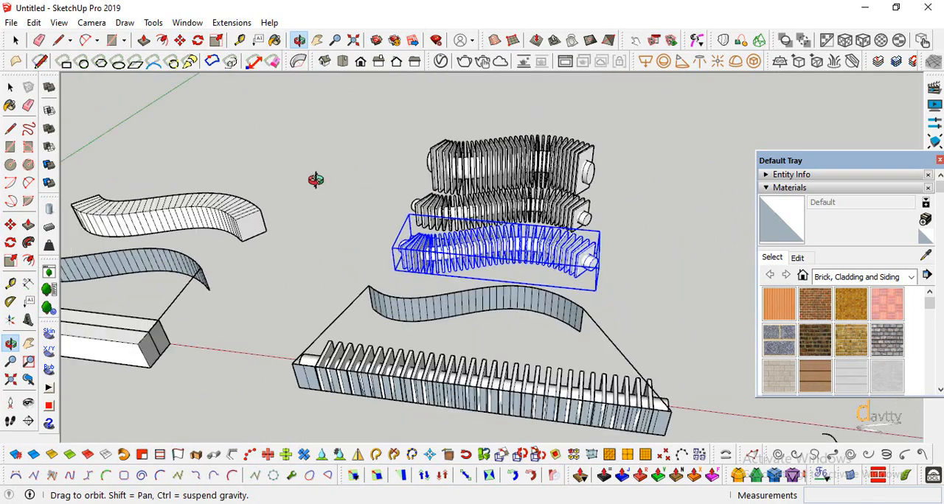
scroll(316, 181, "down", 3)
left_click(10, 87)
left_click(373, 167)
Try lofting a surface through the three short upright curves with Loft by Spline at 5 sequence segments, and undo it
scroll(169, 193, "down", 3)
scroll(457, 276, "up", 5)
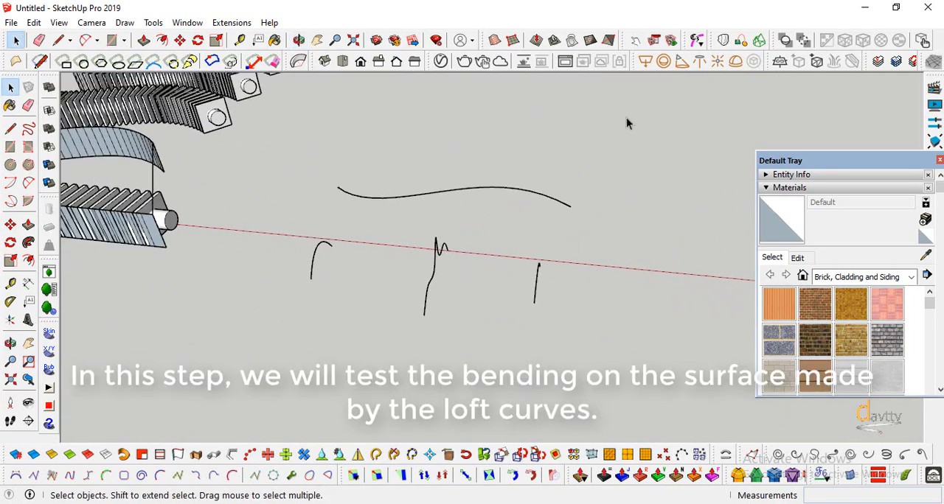
left_click(718, 61)
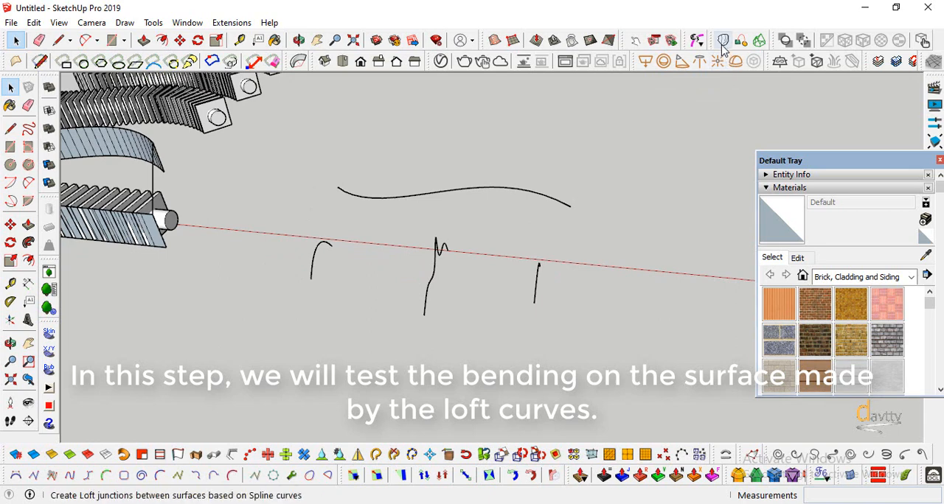
left_click(313, 280)
left_click(426, 312)
left_click(536, 288)
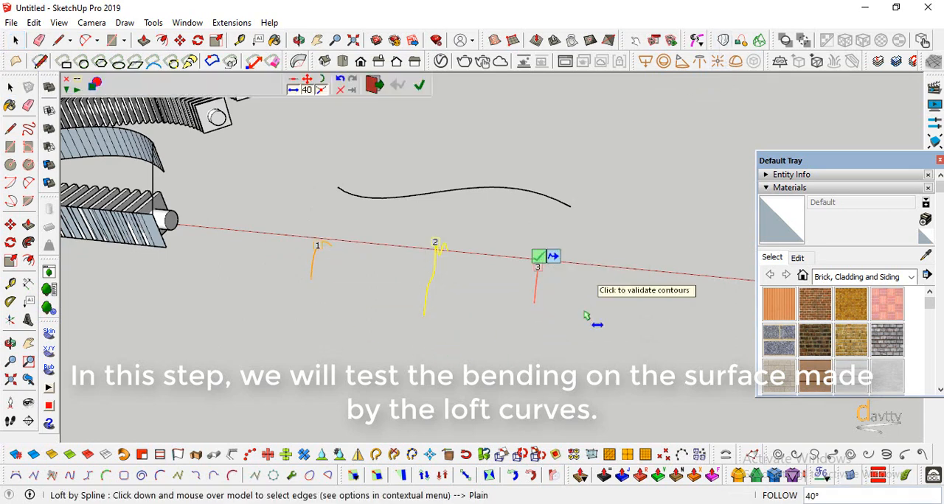
left_click(585, 317)
scroll(472, 245, "up", 2)
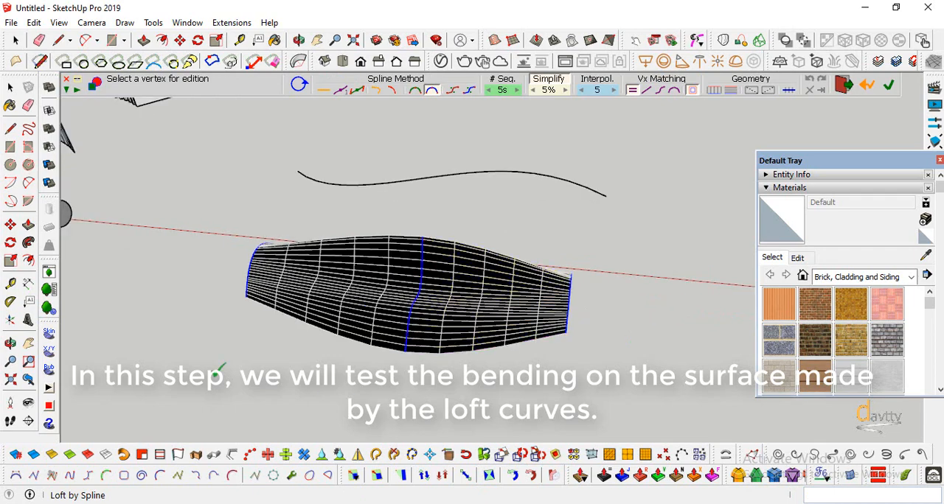
key("Return")
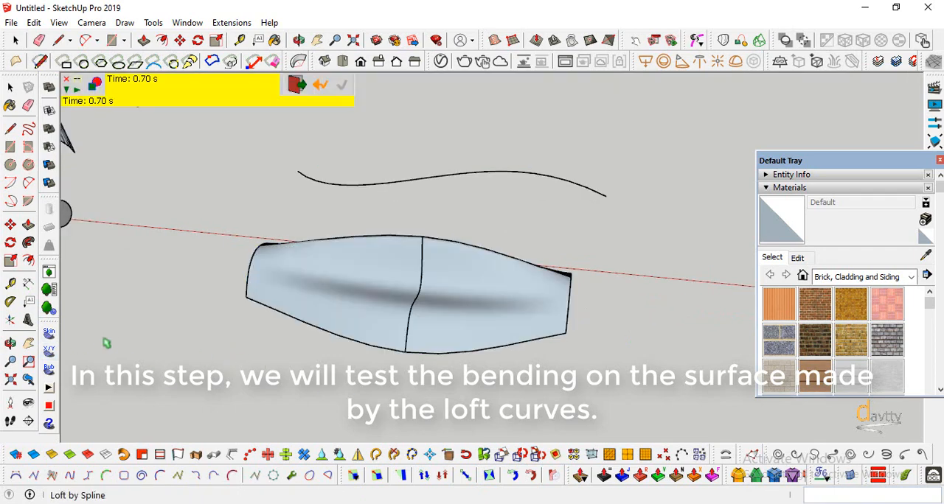
key("o")
left_click_drag(164, 338, 426, 410)
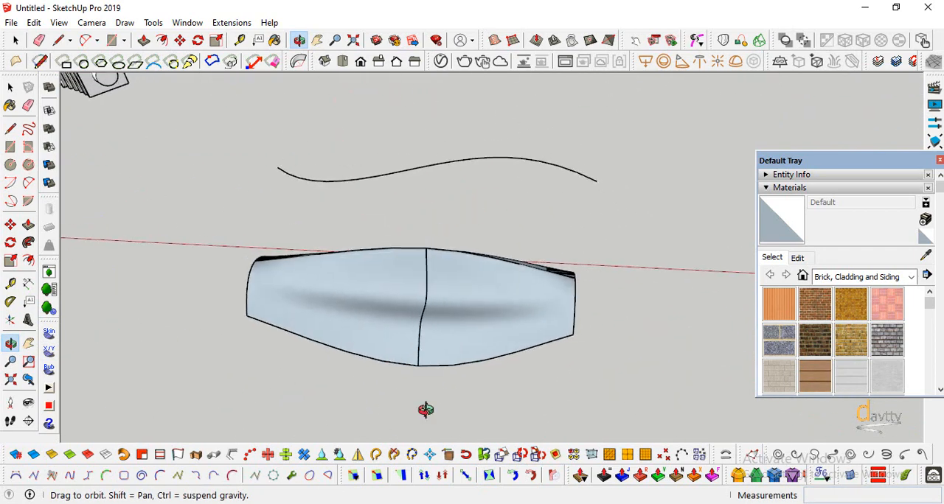
key("ctrl+z")
Loft a surface through the three short upright curves with Loft by Spline, using 15 sequence segments
left_click_drag(499, 363, 329, 316)
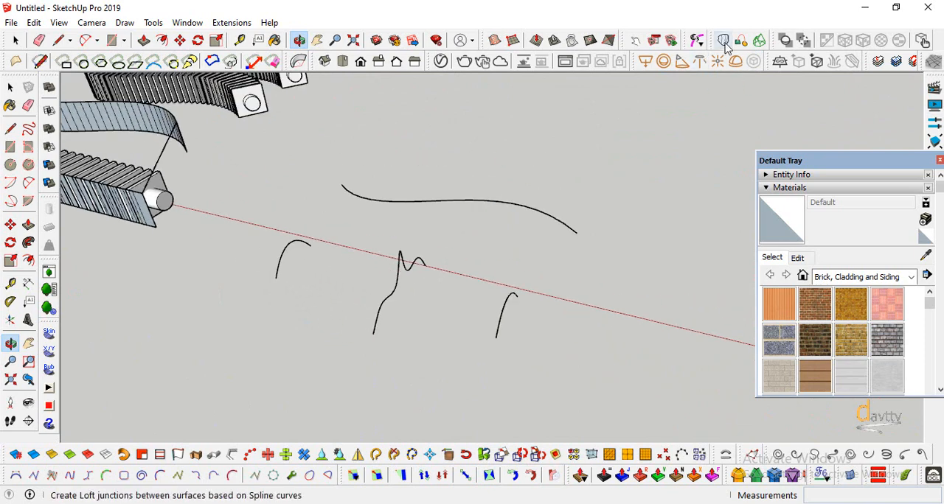
left_click(724, 42)
left_click(287, 262)
left_click(383, 312)
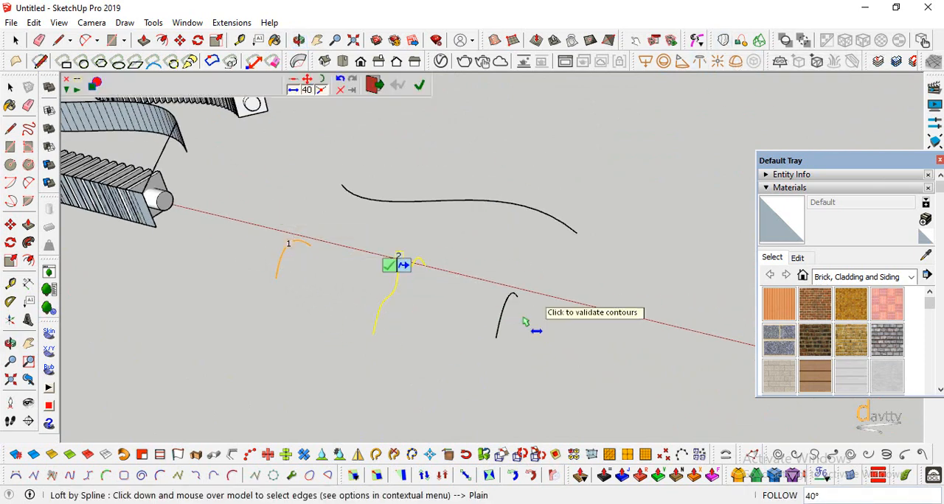
left_click(507, 316)
left_click(540, 339)
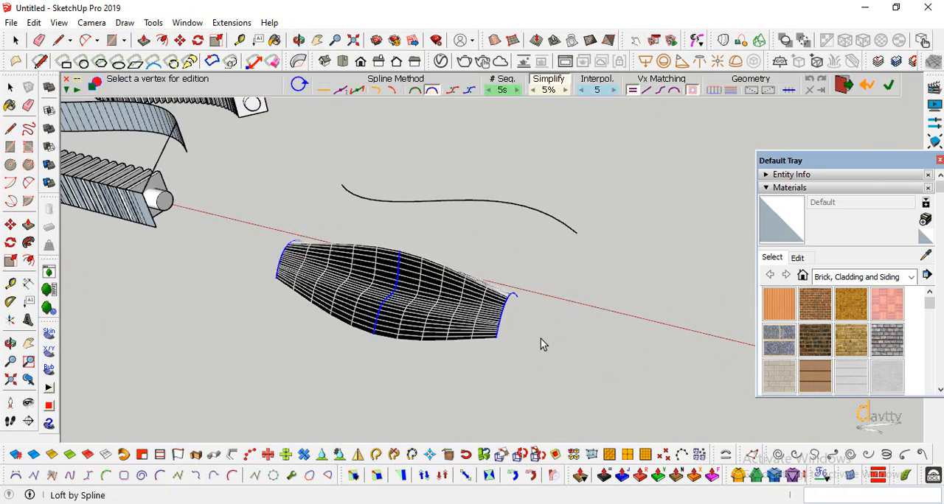
left_click(519, 92)
left_click(518, 91)
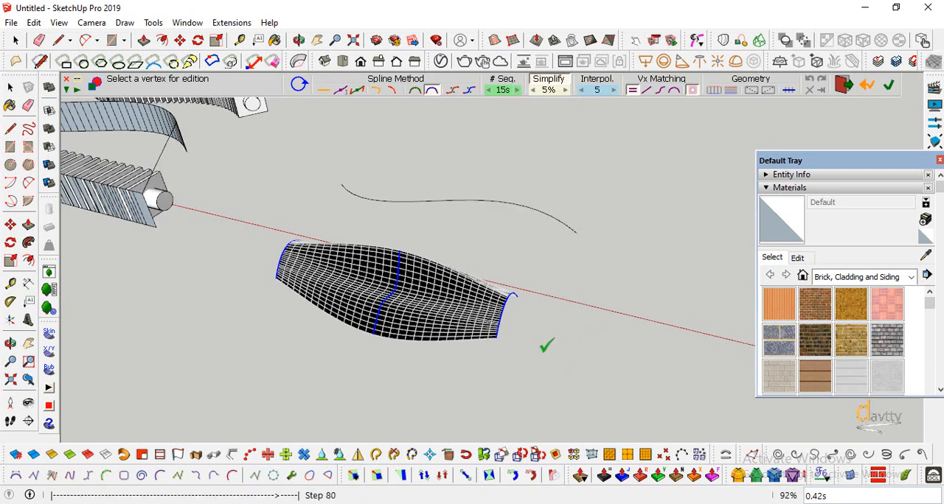
scroll(415, 373, "down", 2)
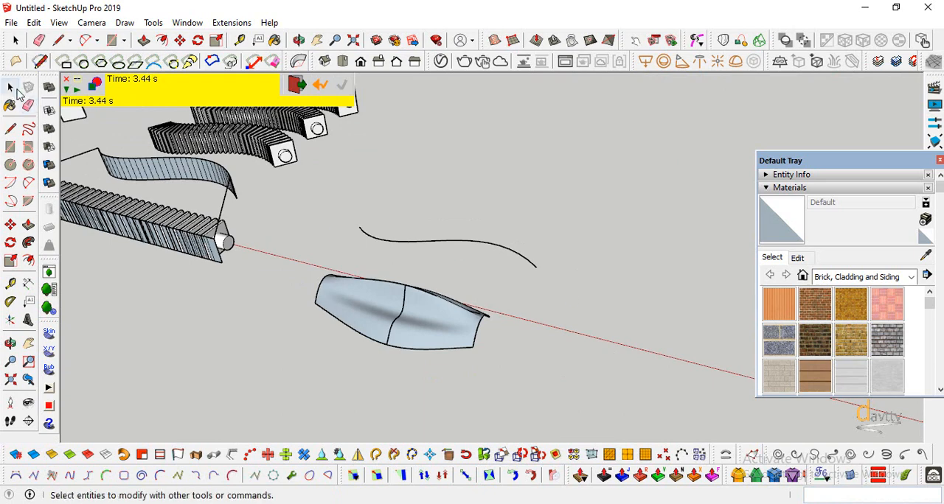
Scale the S-shaped curve along the red axis about its center by a factor of 1.40
left_click(12, 88)
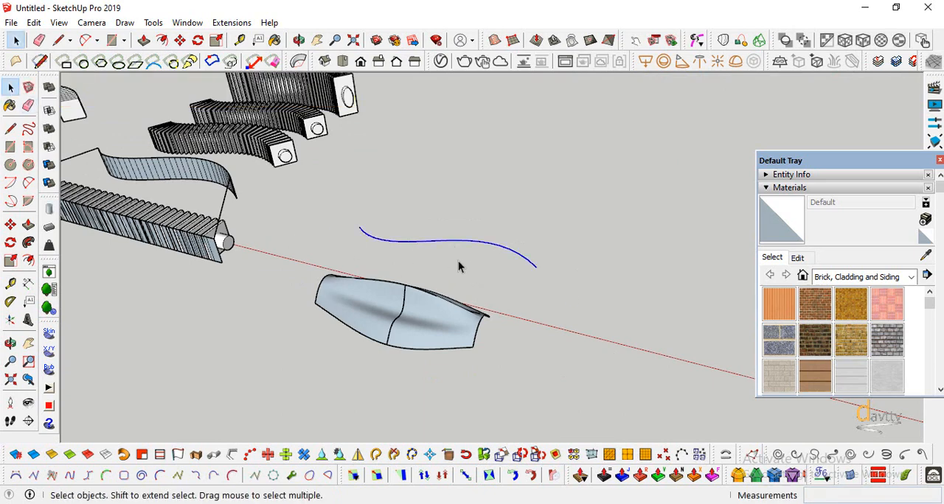
left_click(10, 261)
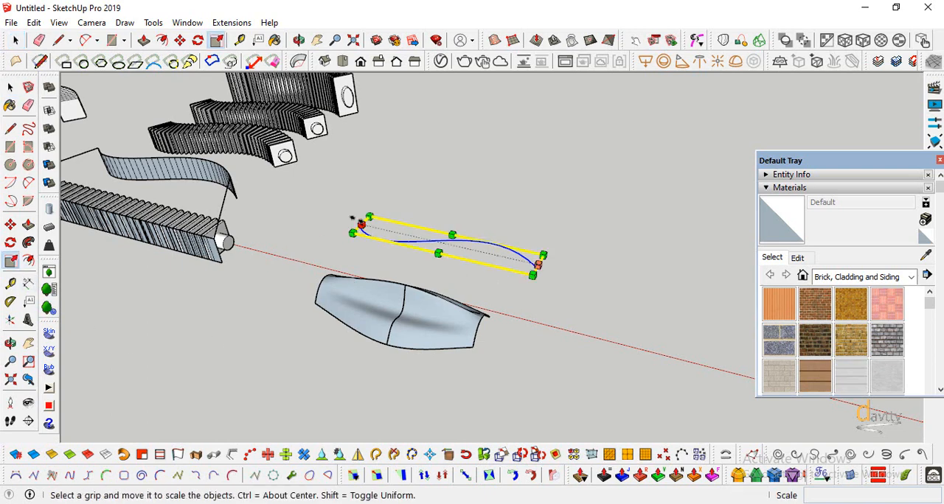
left_click_drag(360, 221, 334, 218)
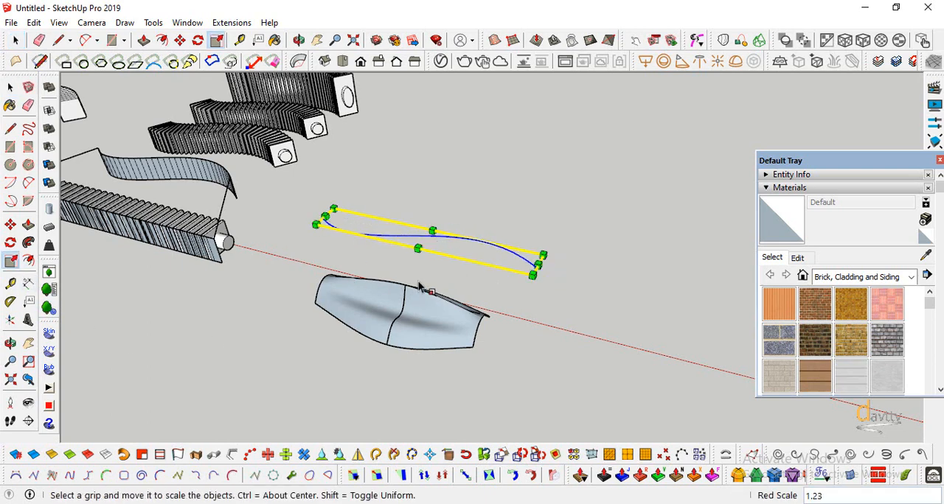
key("ctrl+z")
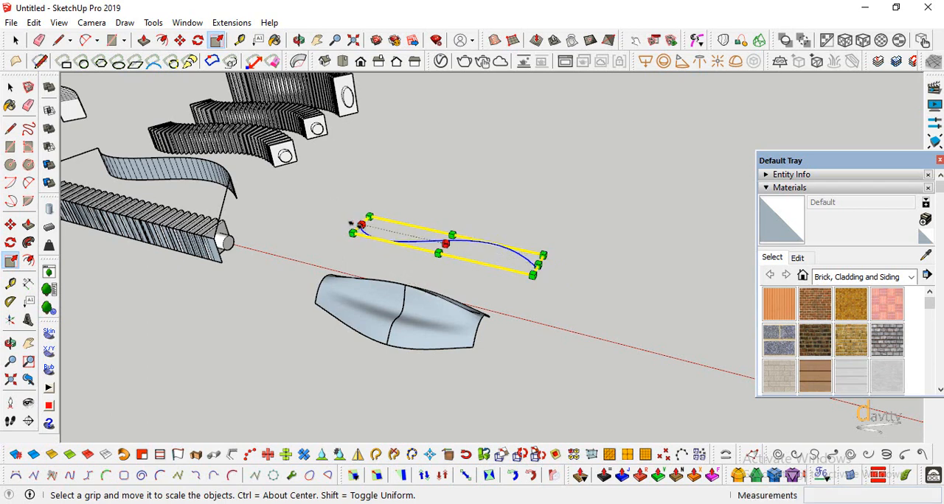
left_click_drag(360, 224, 340, 220)
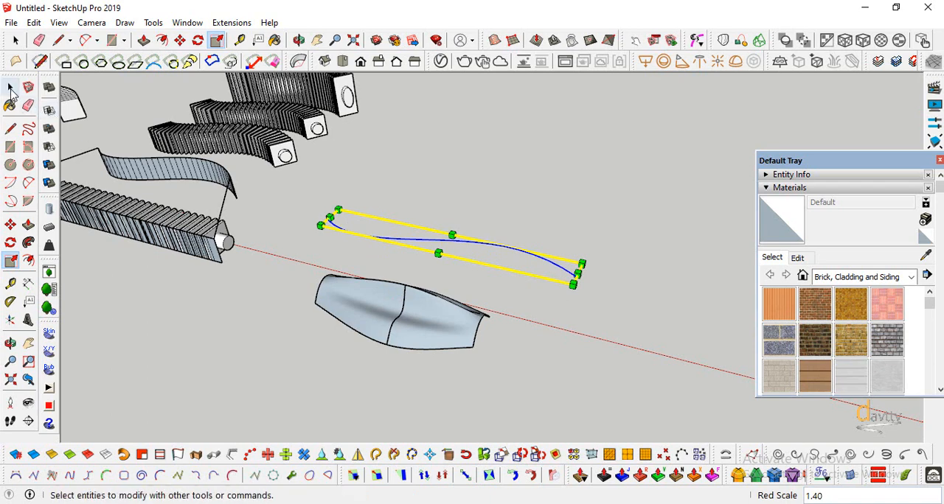
Edit the scaled Bezier curve, pulling its two middle control points outward to deepen both bends
left_click(10, 87)
right_click(464, 249)
left_click(570, 418)
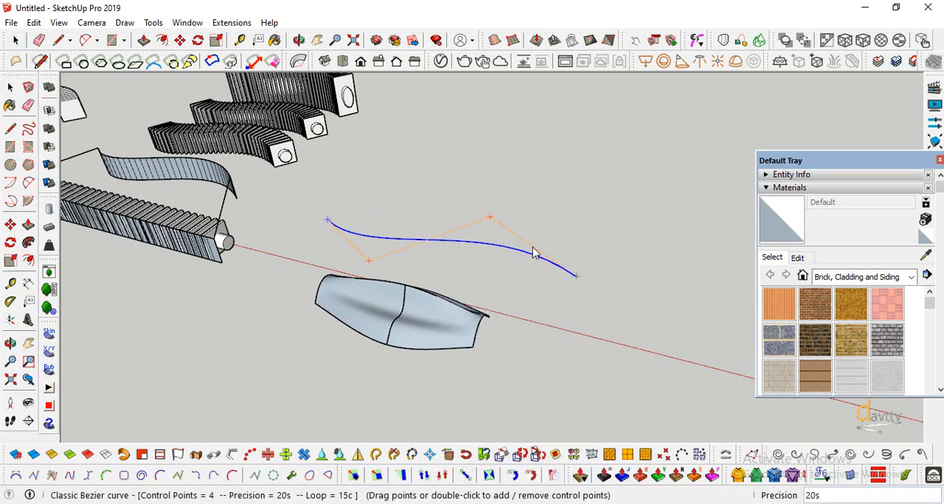
left_click_drag(490, 219, 496, 214)
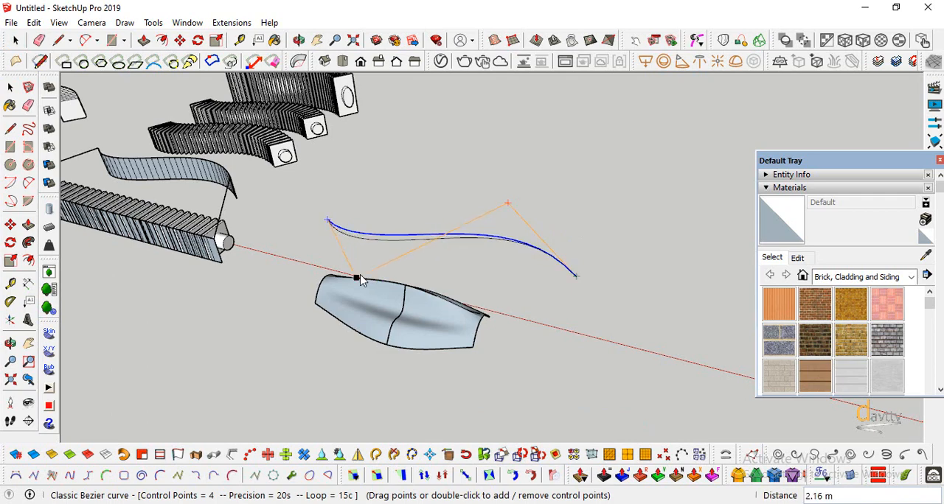
left_click_drag(360, 275, 360, 275)
left_click(11, 87)
Extrude the edited S-shaped curve 2 m upward with Extrude Lines to form a curved strip
scroll(470, 358, "down", 1)
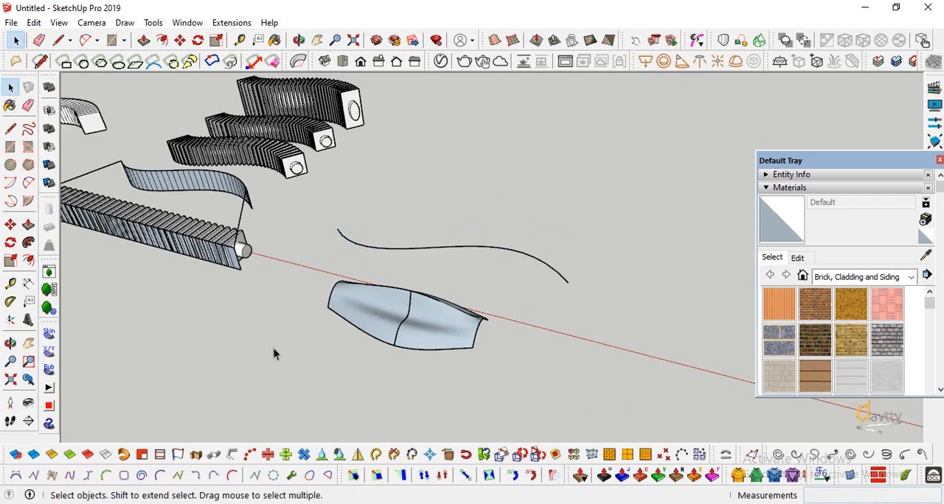
left_click(11, 343)
left_click_drag(369, 324, 347, 247)
key("space")
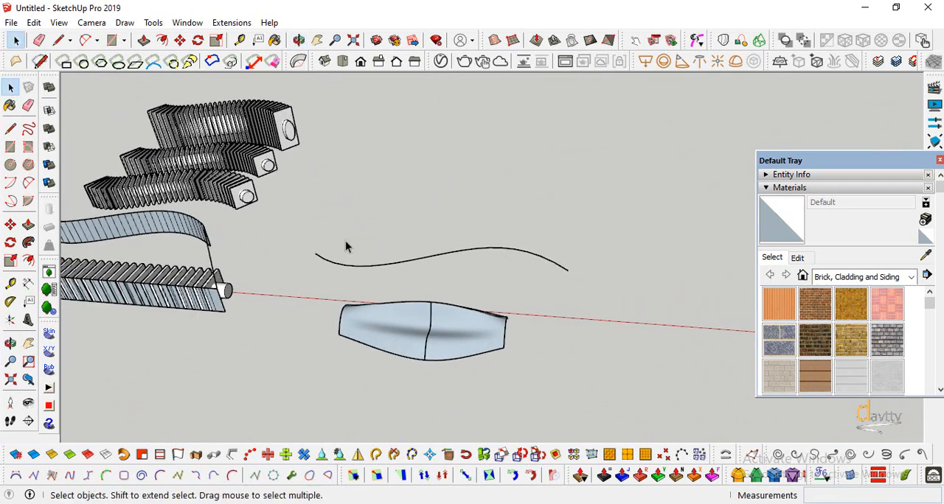
left_click(370, 273)
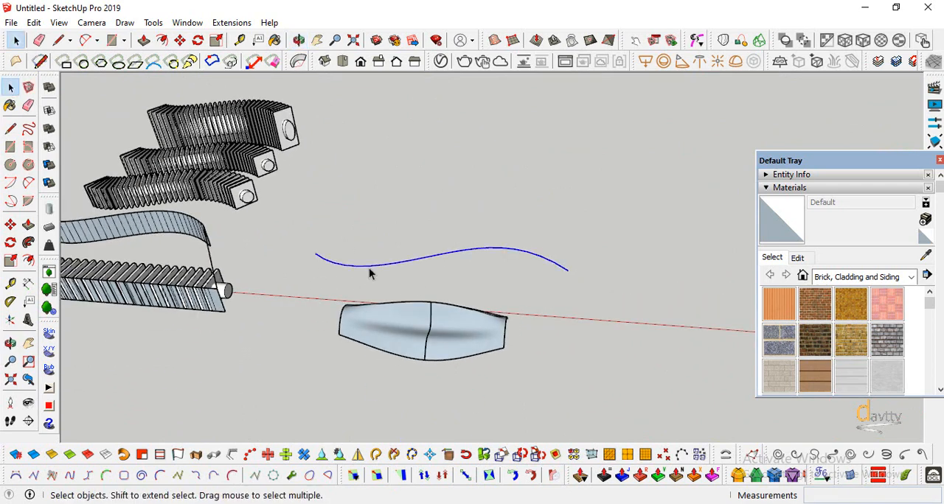
left_click(178, 454)
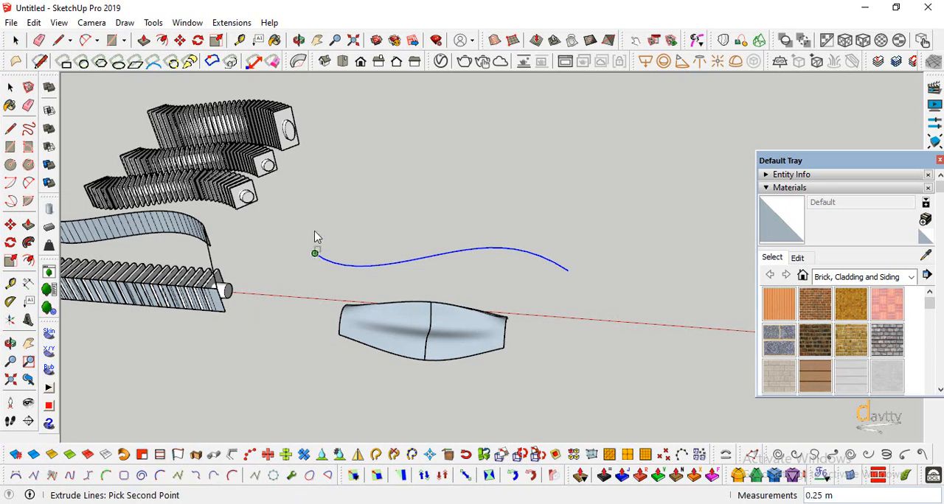
type("2")
key("Return")
key("space")
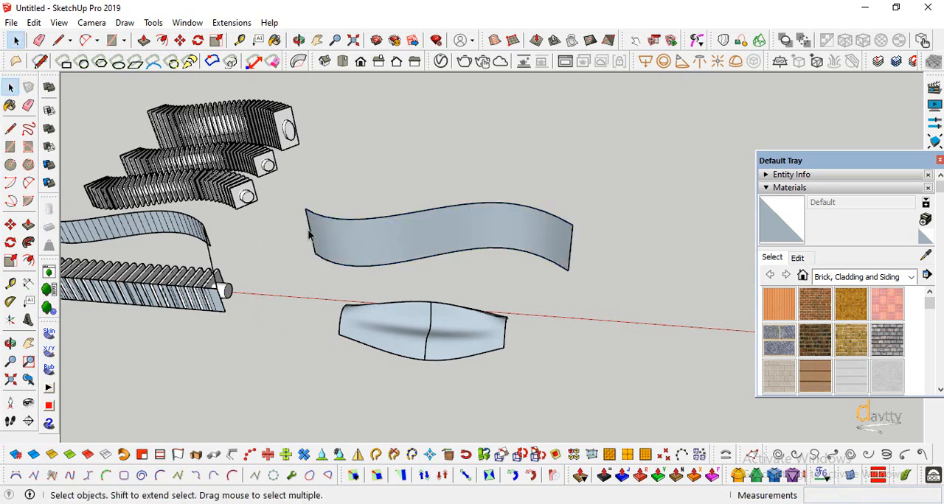
left_click(343, 236)
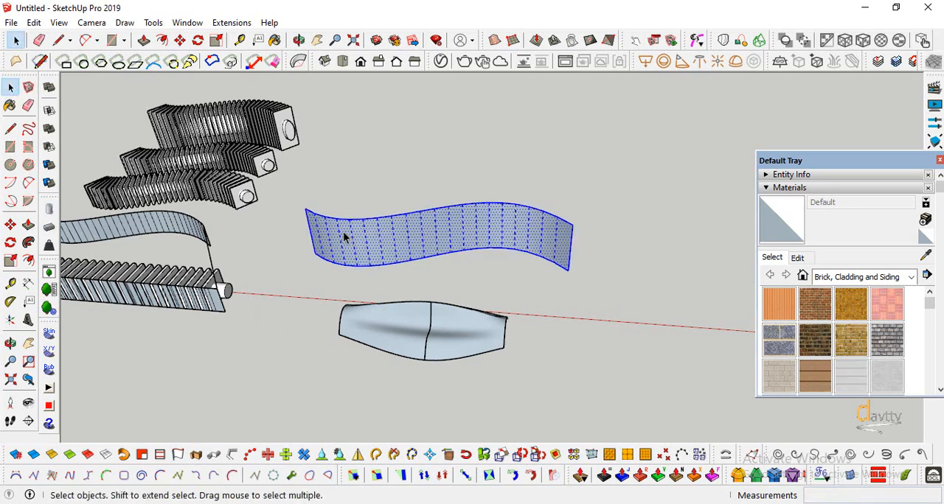
left_click(567, 199)
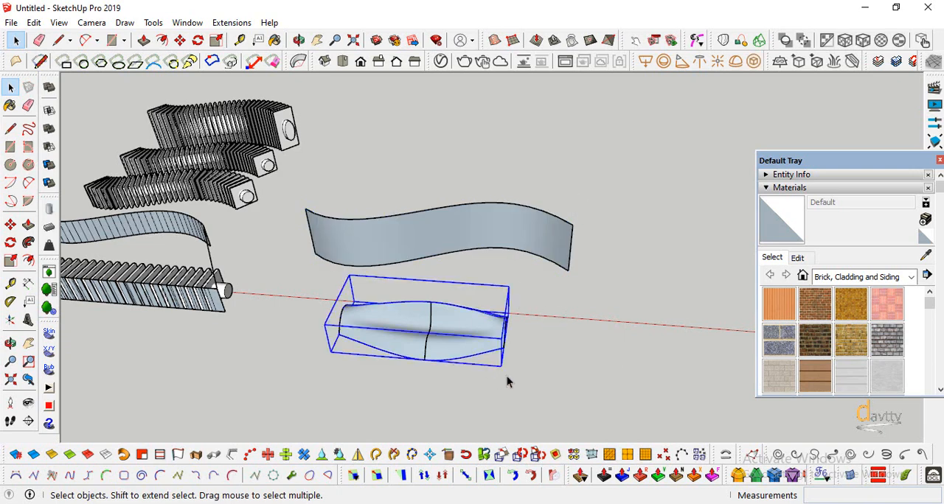
Draw a straight line about 5.31 m long parallel to the red axis in front of the lofted surface
left_click(10, 147)
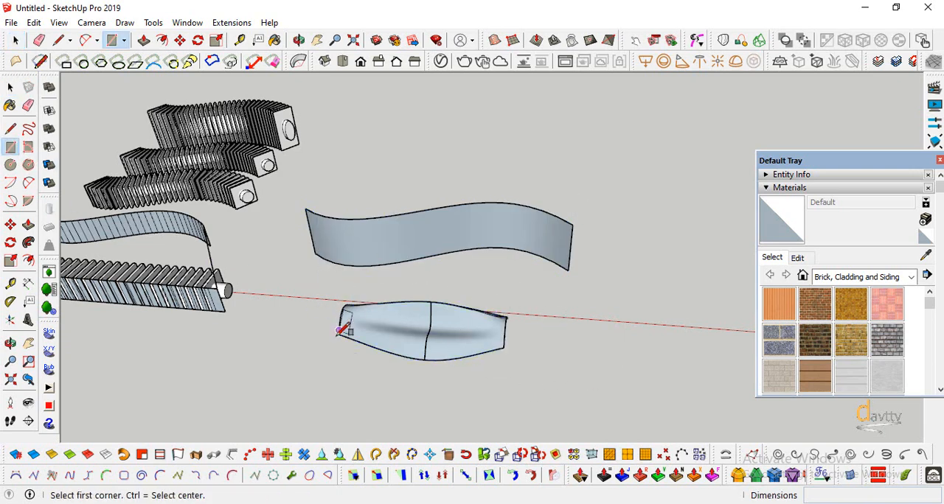
left_click(325, 360)
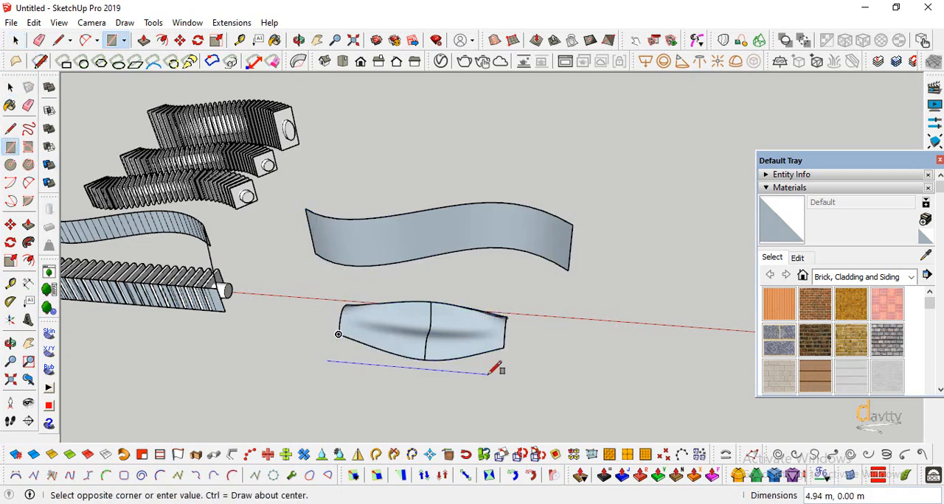
left_click(10, 128)
left_click(321, 369)
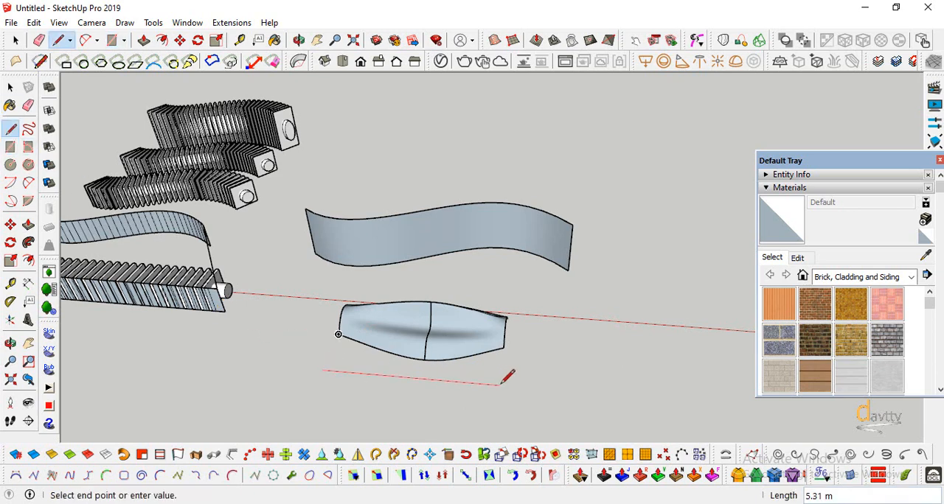
left_click(501, 384)
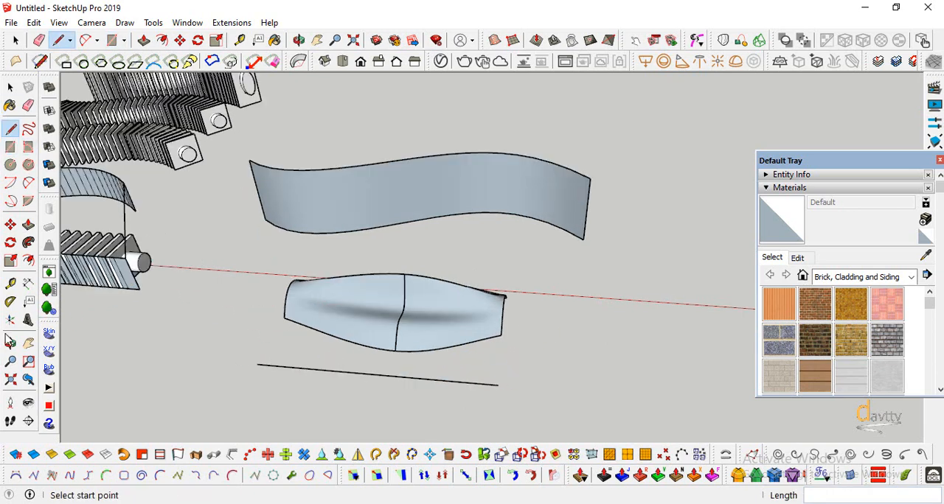
Extrude the straight line 2 m upward with Extrude Lines to form a flat base surface
left_click(10, 343)
left_click_drag(110, 339, 191, 302)
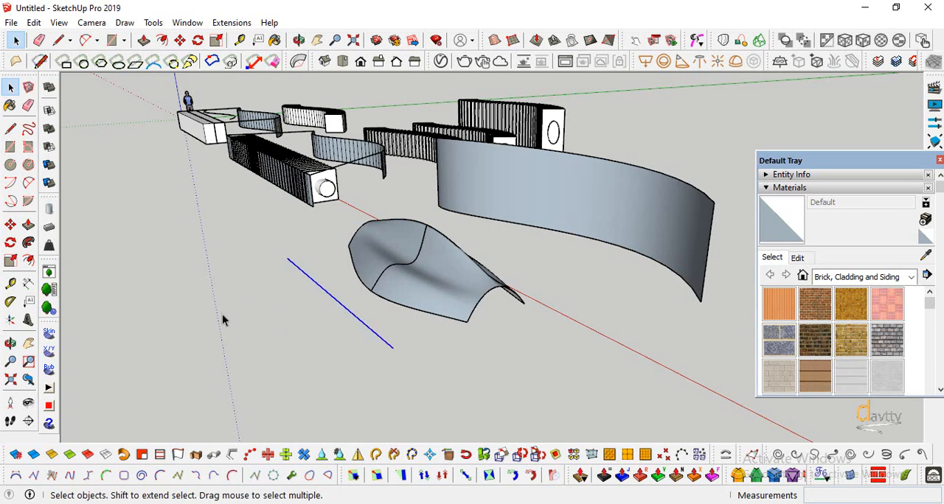
left_click(174, 457)
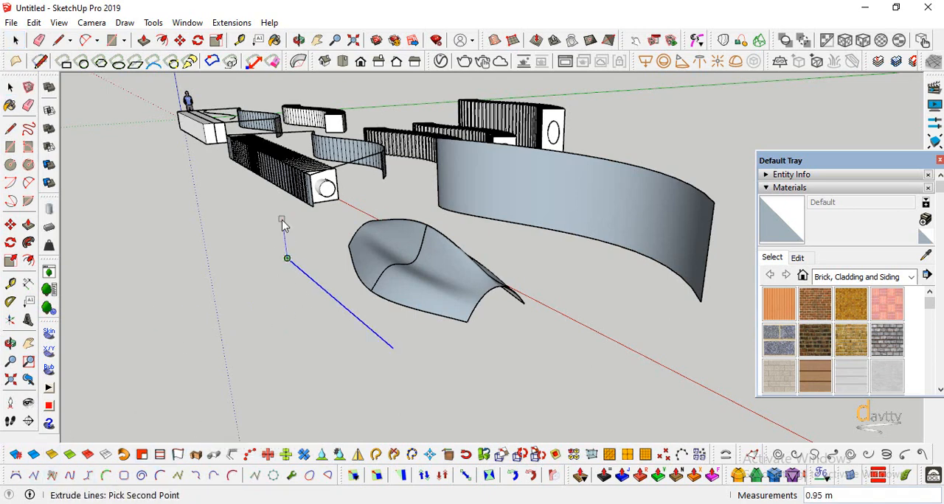
type("2")
key("Return")
scroll(210, 377, "down", 1)
Group the flat base surface and move it by its lower corner so it passes through the lofted surface
left_click(10, 88)
double_click(322, 286)
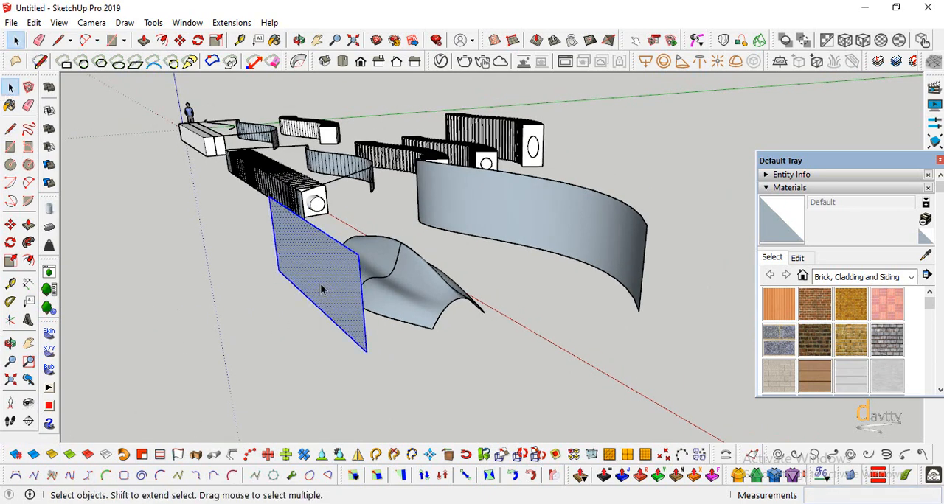
right_click(323, 287)
left_click(374, 190)
scroll(375, 190, "up", 2)
left_click(11, 225)
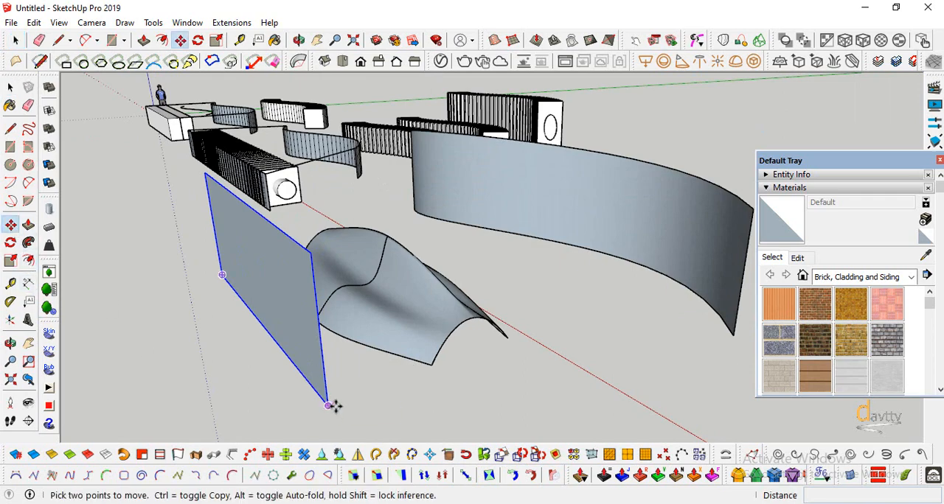
left_click(328, 401)
left_click(471, 362)
Reverse the faces of the lofted surface inside its group and leave the group
scroll(361, 359, "down", 1)
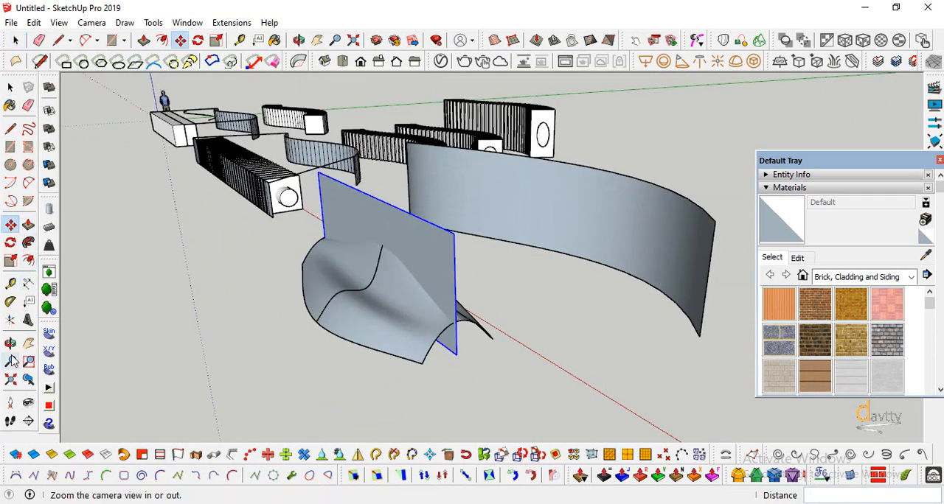
middle_click_drag(350, 358, 480, 362)
key("space")
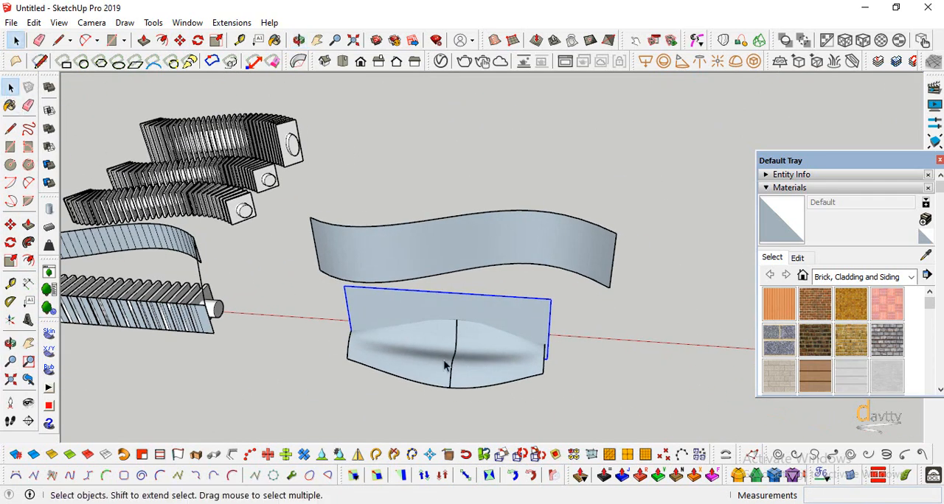
double_click(423, 366)
left_click(424, 366)
right_click(423, 367)
right_click(423, 366)
left_click(487, 205)
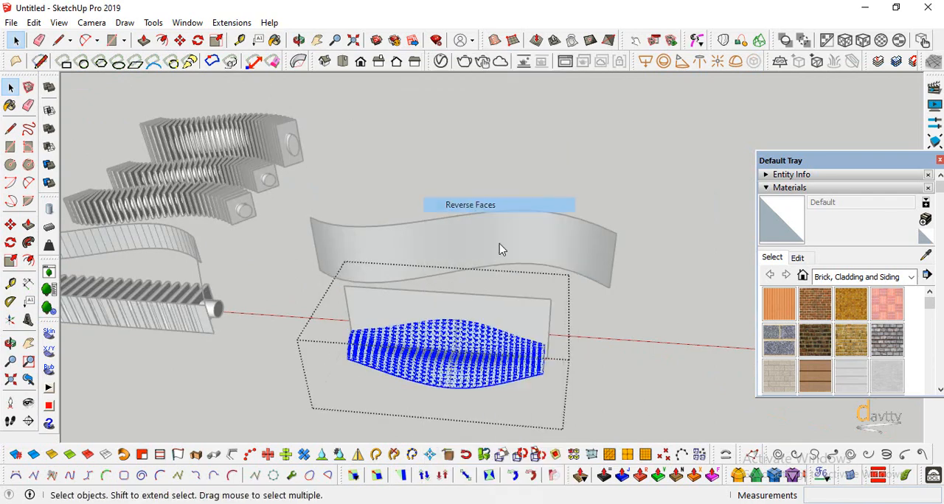
left_click(502, 249)
left_click(514, 320)
Group the curved target strip with all its faces and edges
left_click(468, 251)
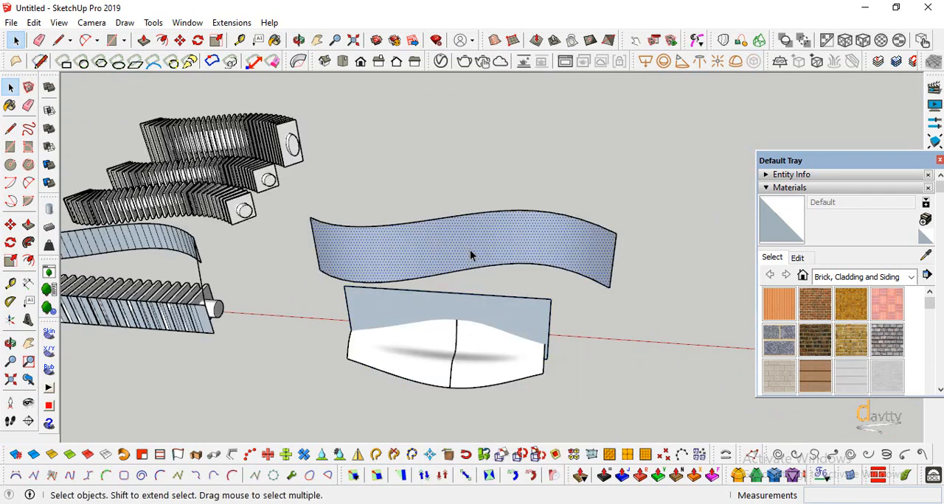
left_click(646, 337)
left_click(57, 40)
scroll(559, 263, "up", 1)
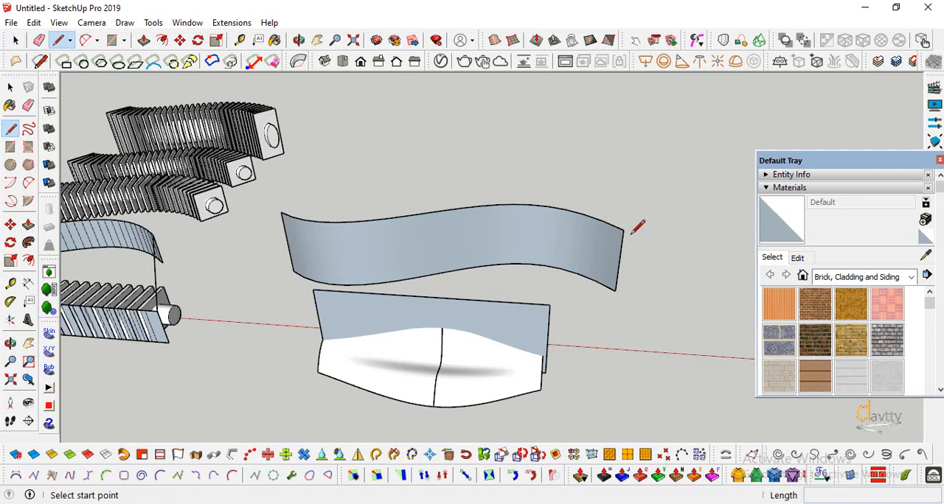
key("space")
left_click(376, 256)
right_click(376, 256)
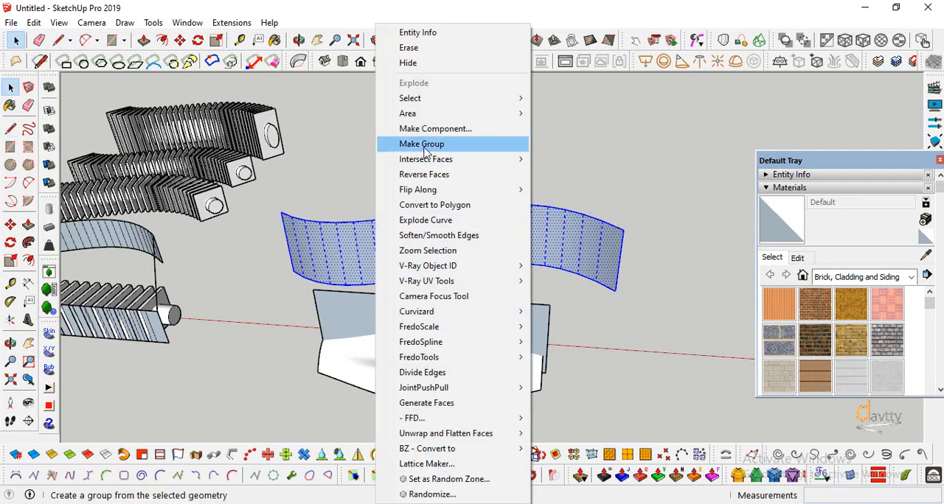
left_click(428, 130)
left_click(295, 295)
Draw two connecting lines joining the upper corners of the flat base surface to the matching upper corners of the curved strip
key("l")
left_click(550, 305)
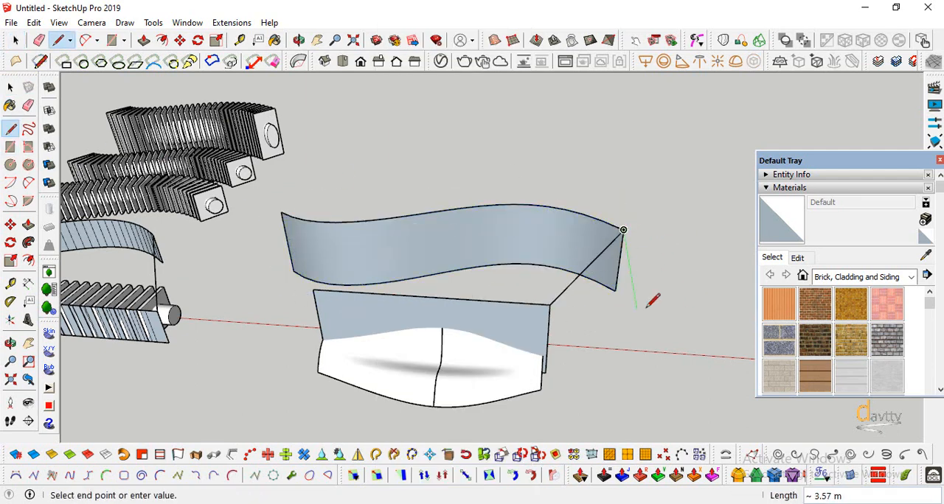
left_click(315, 287)
scroll(287, 210, "up", 3)
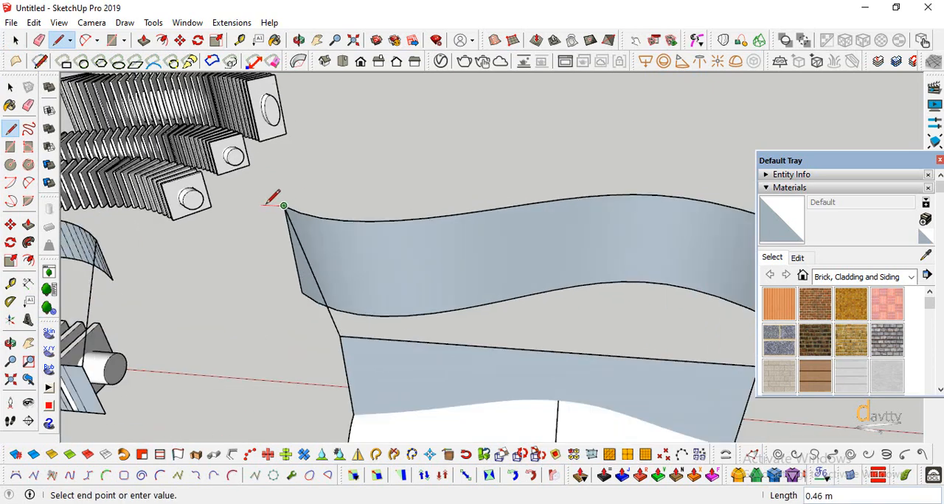
left_click(281, 213)
scroll(281, 213, "down", 3)
Group the two connecting lines, and combine them with the flat base surface and curved strip into one group
key("space")
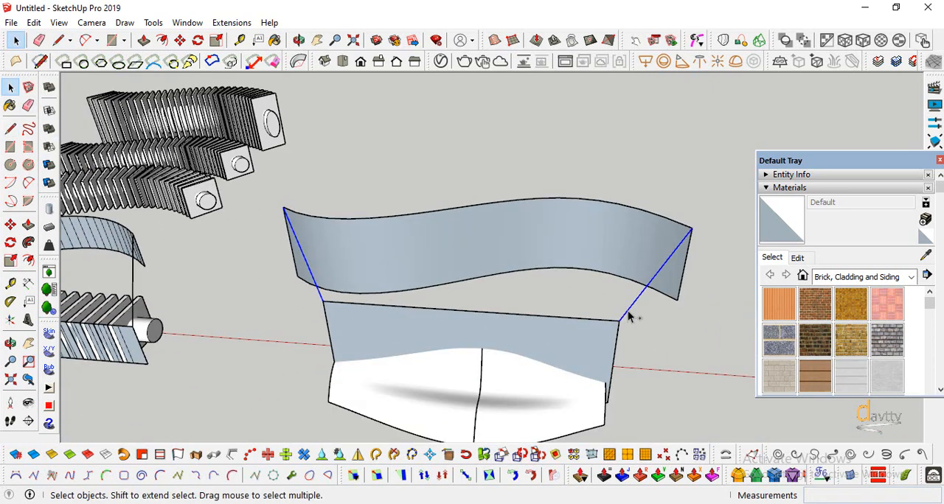
right_click(629, 317)
left_click(665, 215)
left_click(582, 225)
right_click(599, 351)
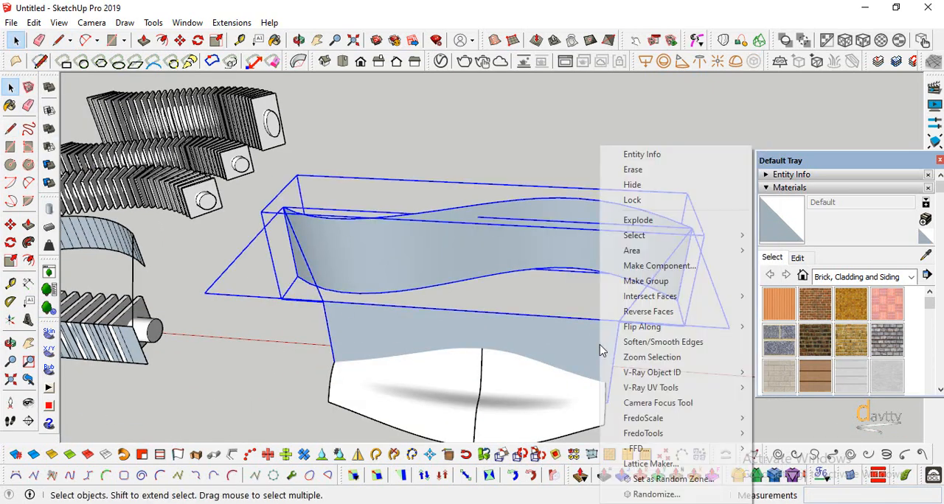
left_click(646, 281)
left_click(462, 143)
Run Flowify on the lofted surface together with the group of base surface, target strip and connecting lines
scroll(462, 143, "down", 2)
left_click(534, 324)
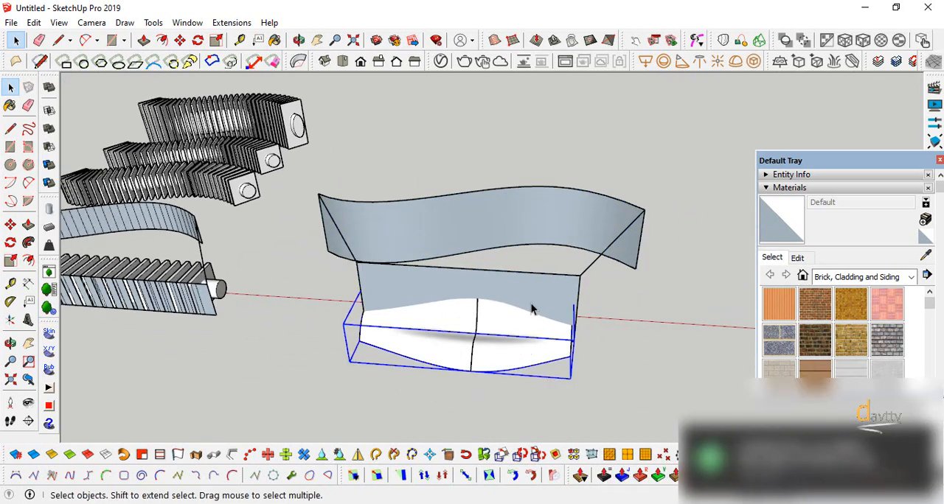
left_click(523, 306, "shift")
left_click(231, 22)
mouse_move(295, 84)
left_click(405, 85)
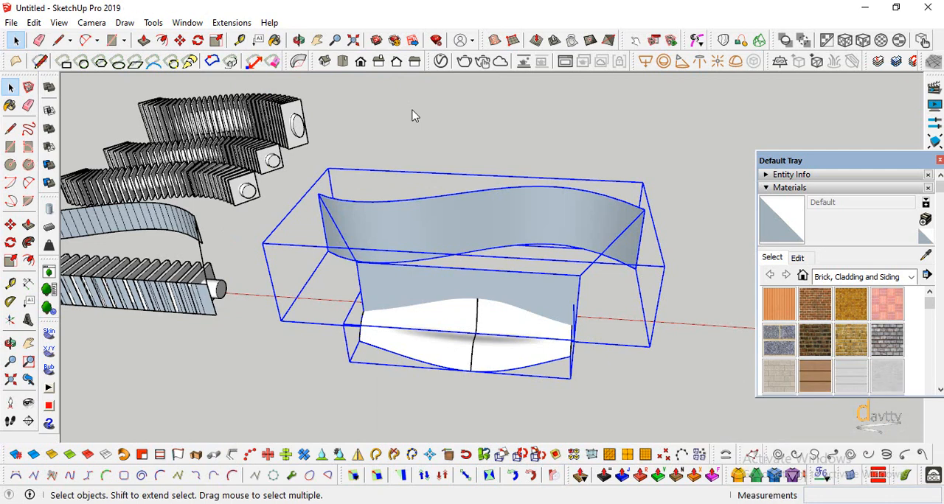
middle_click_drag(474, 170, 195, 237)
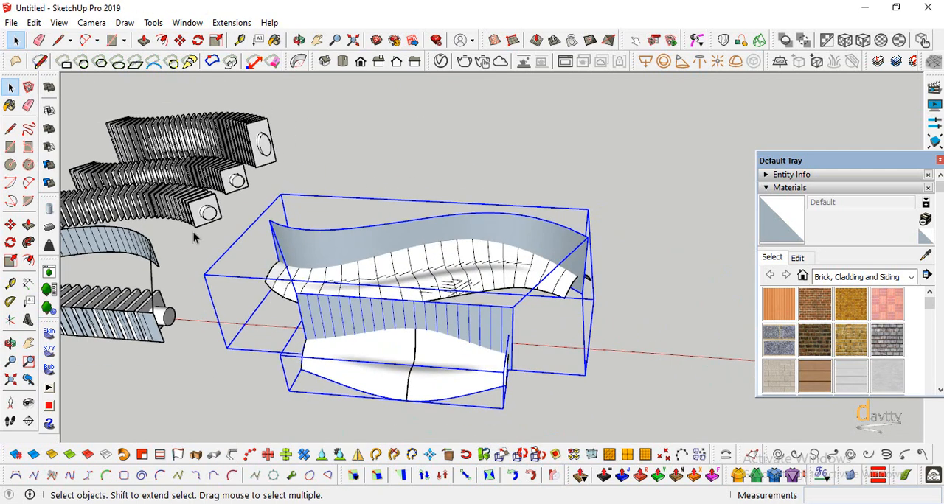
Move the bent surface away from the curved target strip to a free spot behind it
scroll(447, 295, "down", 1)
left_click(11, 347)
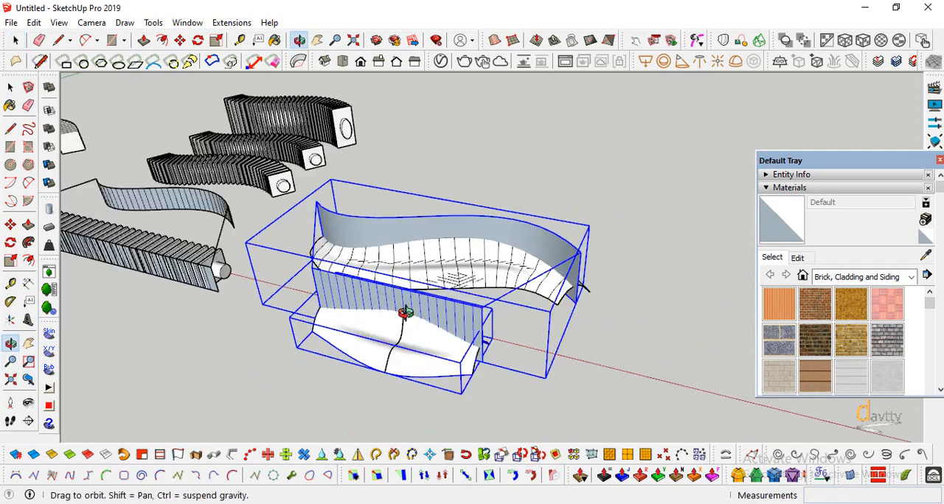
left_click_drag(403, 312, 423, 245)
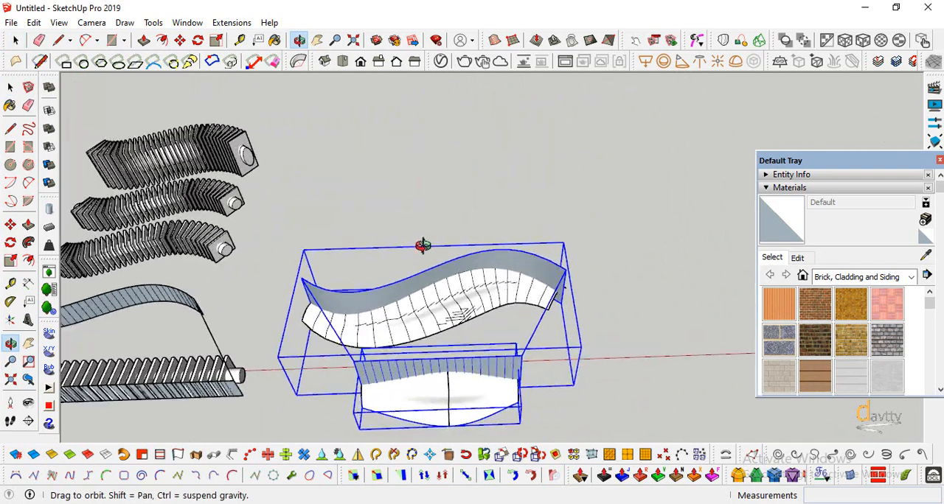
key("space")
left_click(438, 352)
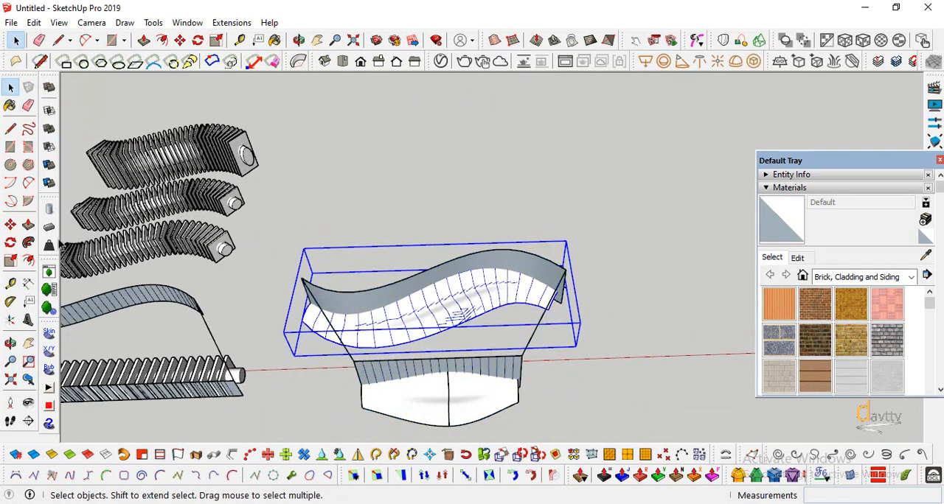
left_click(11, 224)
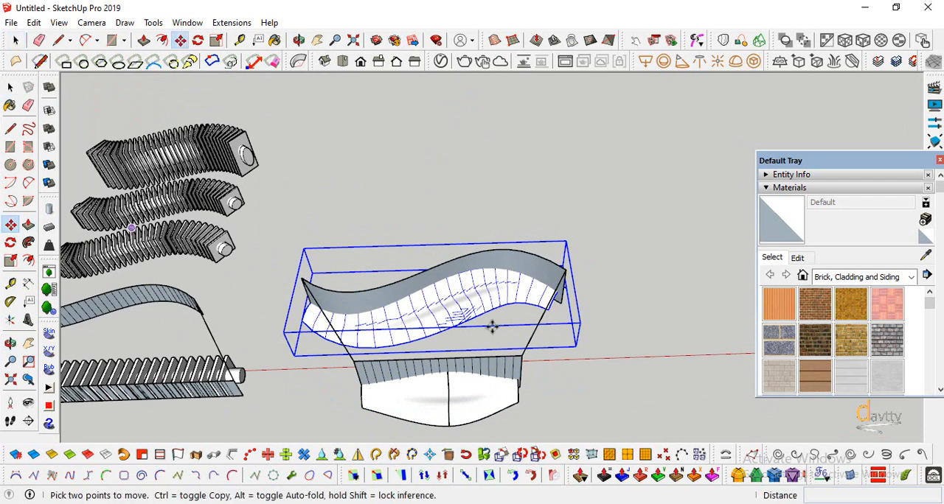
left_click(519, 405)
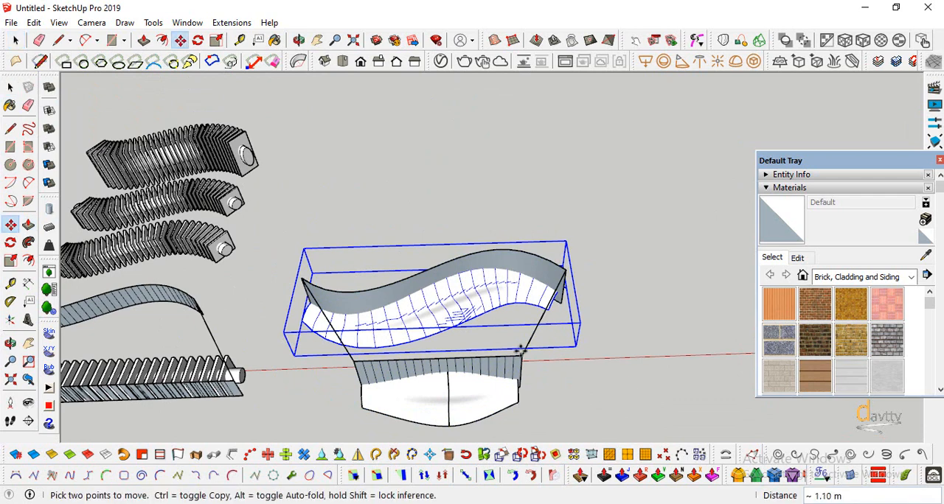
left_click(504, 191)
Copy the original lofted surface about 14 m along the red axis, clear of the existing strip group
left_click(10, 343)
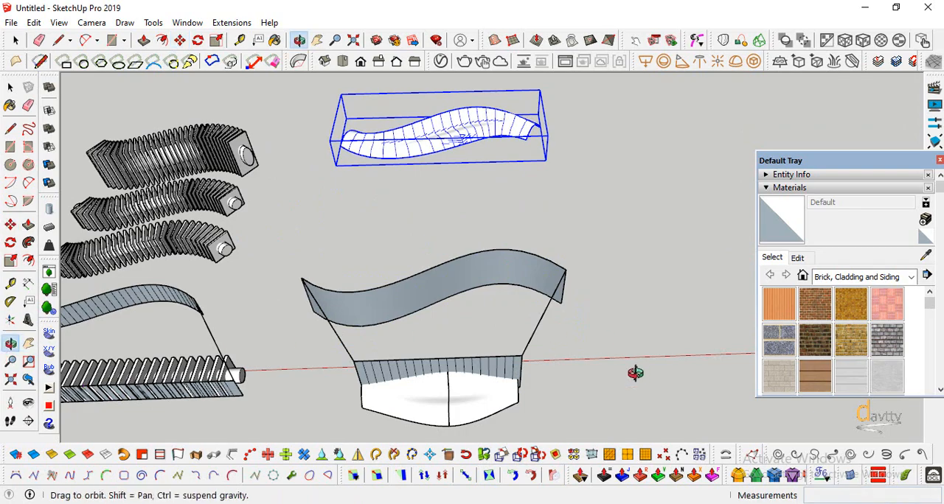
left_click_drag(635, 374, 443, 175)
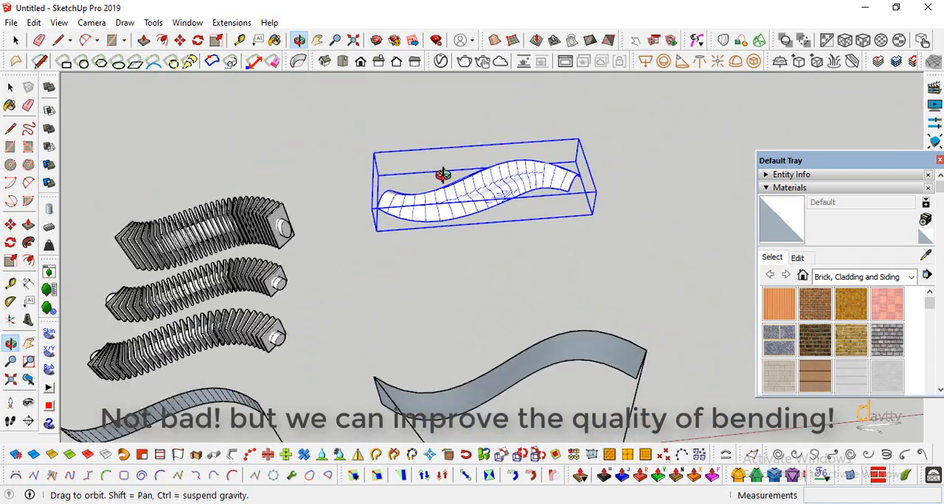
scroll(443, 174, "down", 3)
scroll(494, 328, "up", 6)
left_click_drag(506, 375, 354, 356)
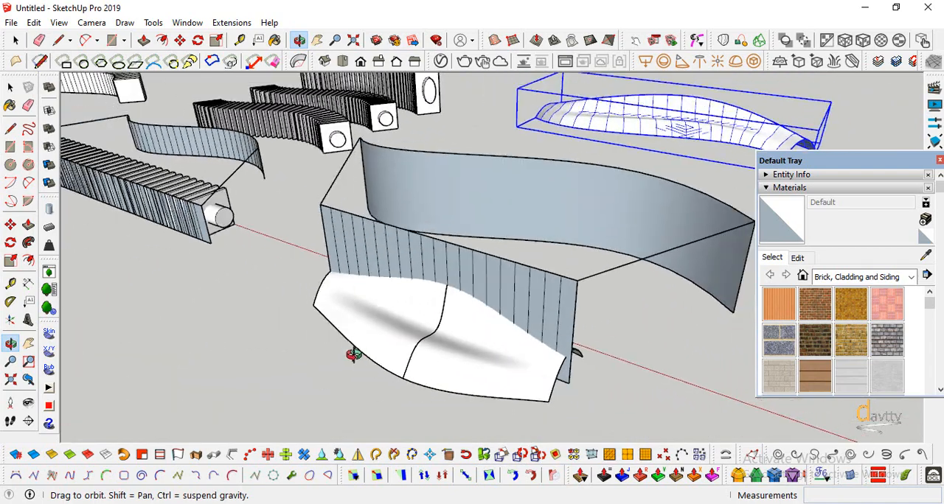
middle_click_drag(354, 356, 387, 333)
scroll(432, 299, "down", 4)
left_click(431, 301)
left_click(11, 225)
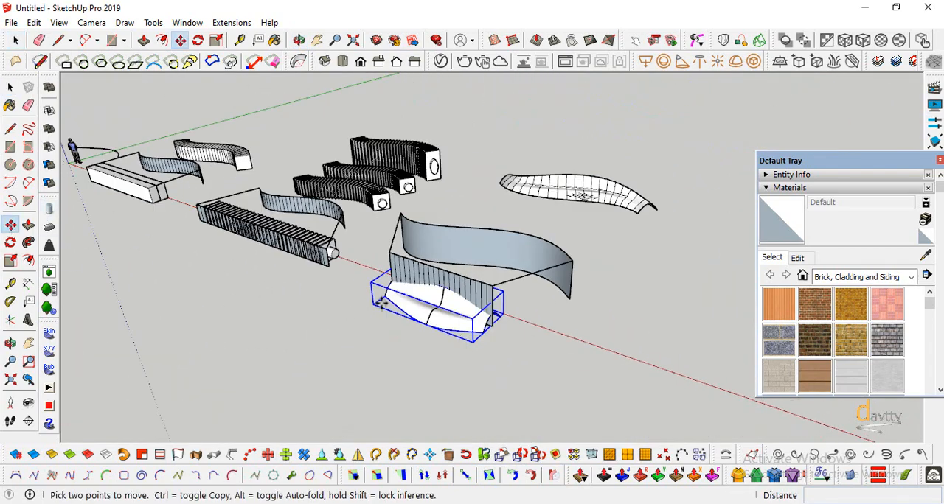
key("q")
key("ctrl")
left_click(378, 301)
scroll(413, 310, "down", 3)
left_click(508, 345)
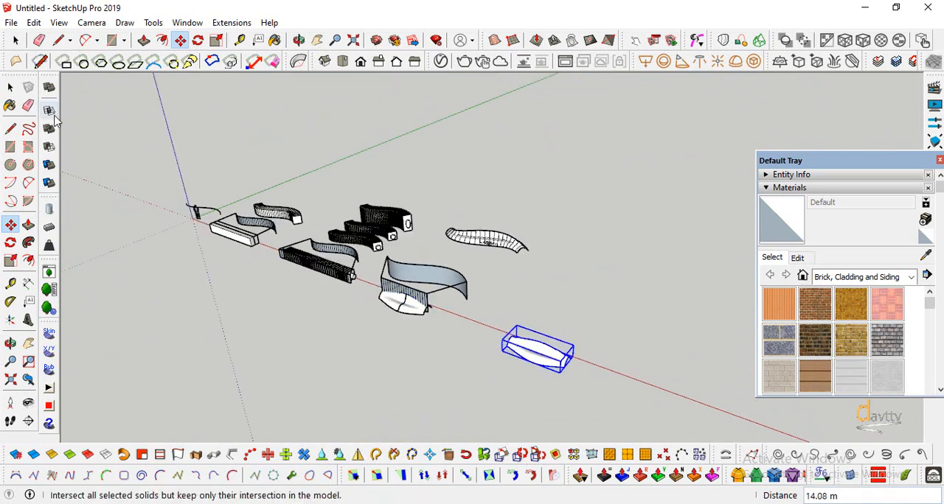
Copy the S-shaped Bezier curve near the origin about 49.7 m along the red axis, beside the copied lofted surface
key("space")
scroll(217, 223, "up", 3)
left_click(11, 224)
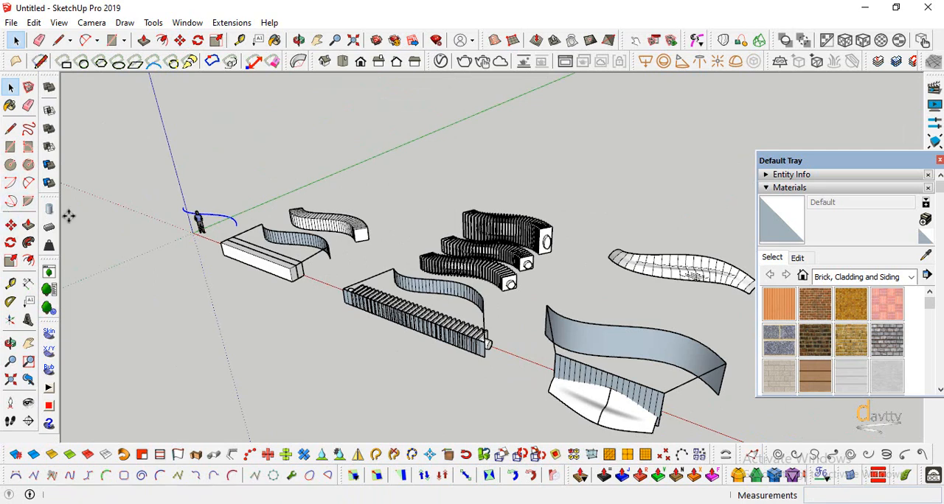
key("ctrl")
left_click(183, 209)
scroll(132, 181, "down", 3)
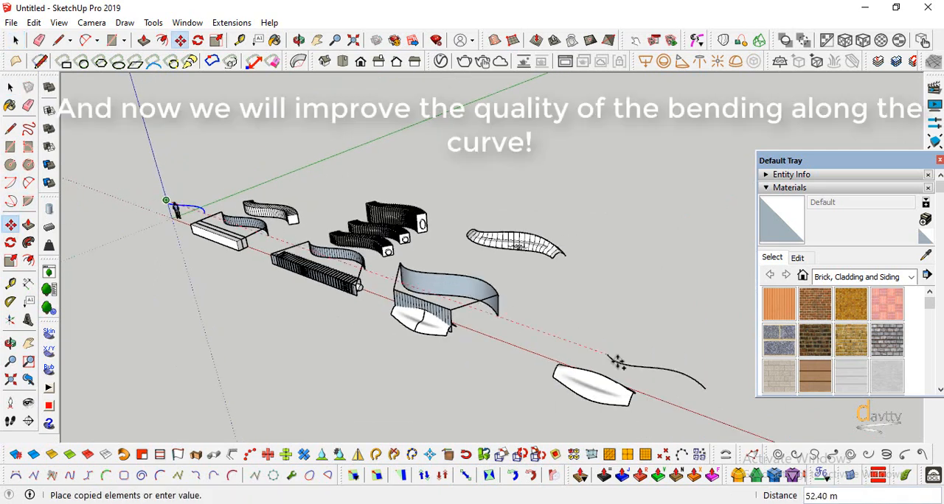
scroll(615, 362, "up", 3)
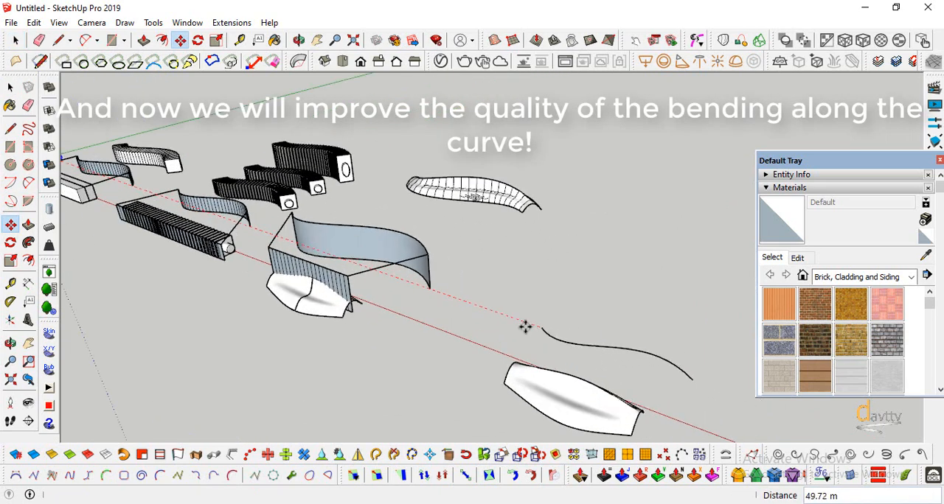
left_click(525, 327)
Move the copied curve slightly farther sideways from the copied lofted surface
scroll(368, 321, "down", 3)
left_click(11, 344)
left_click_drag(499, 356, 347, 394)
scroll(411, 311, "up", 3)
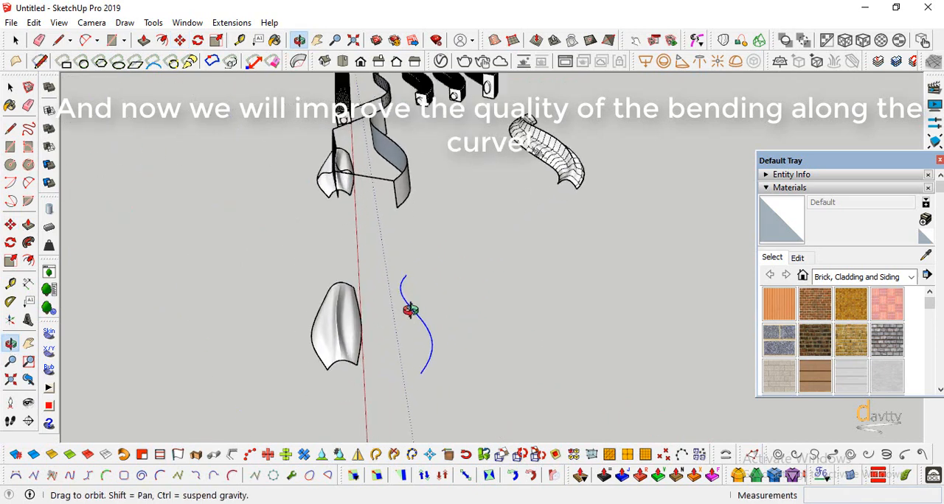
scroll(411, 310, "up", 1)
left_click_drag(411, 310, 383, 305)
scroll(383, 305, "down", 1)
left_click(11, 224)
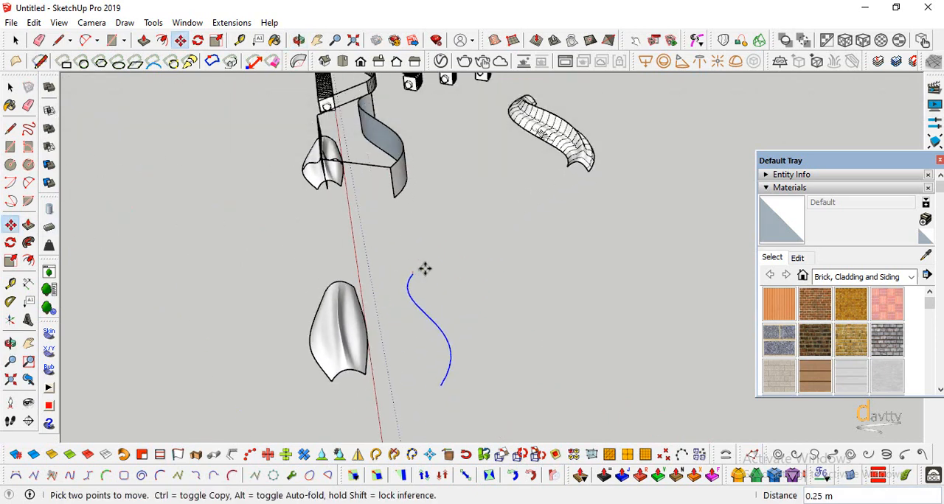
middle_click_drag(361, 274, 352, 265)
Edit the copied classic Bezier curve, pulling its two middle control points outward to deepen the S-shape
left_click(11, 87)
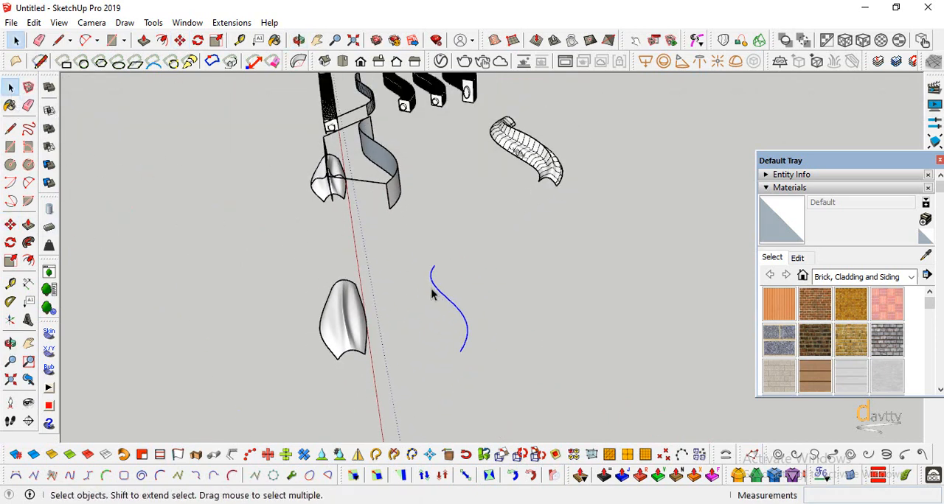
right_click(436, 291)
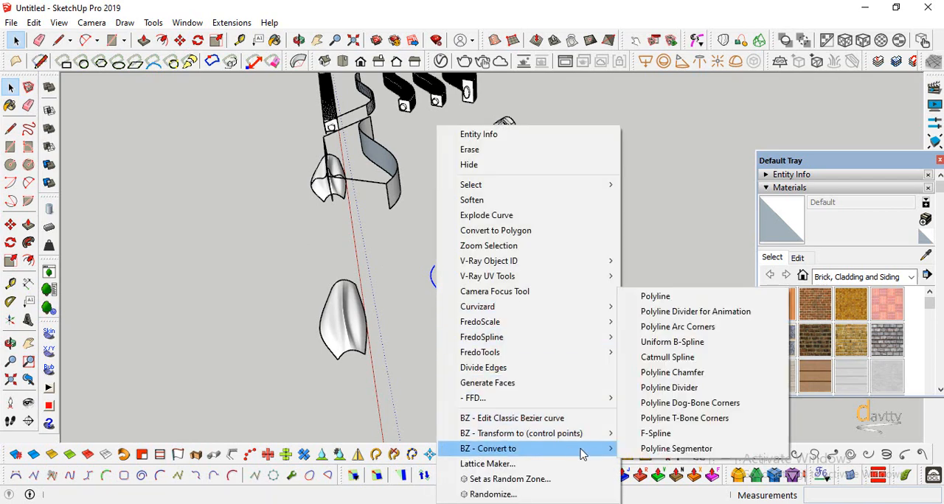
left_click(564, 418)
scroll(425, 269, "up", 3)
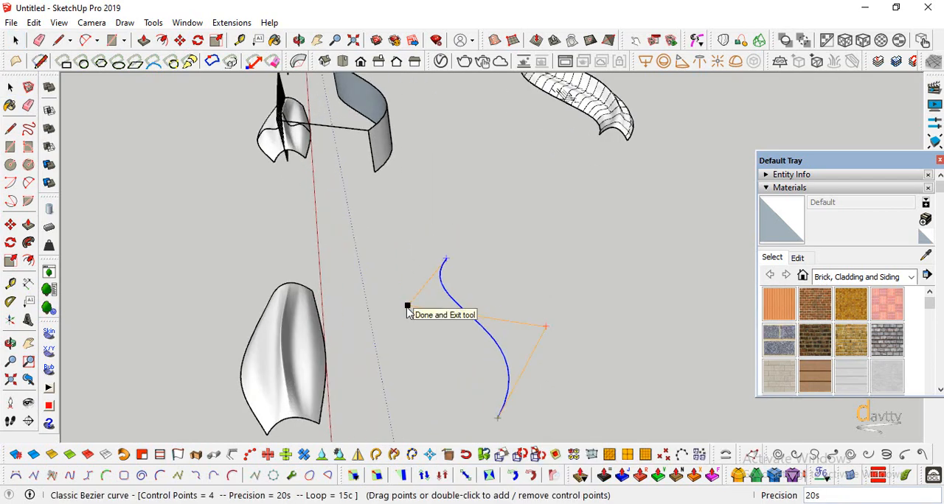
left_click(408, 307)
right_click(453, 304)
left_click(509, 415)
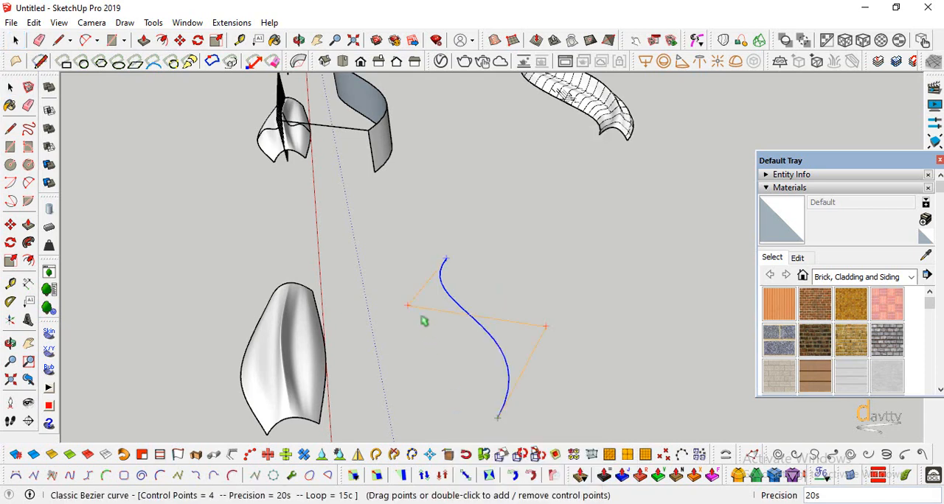
left_click_drag(410, 311, 398, 311)
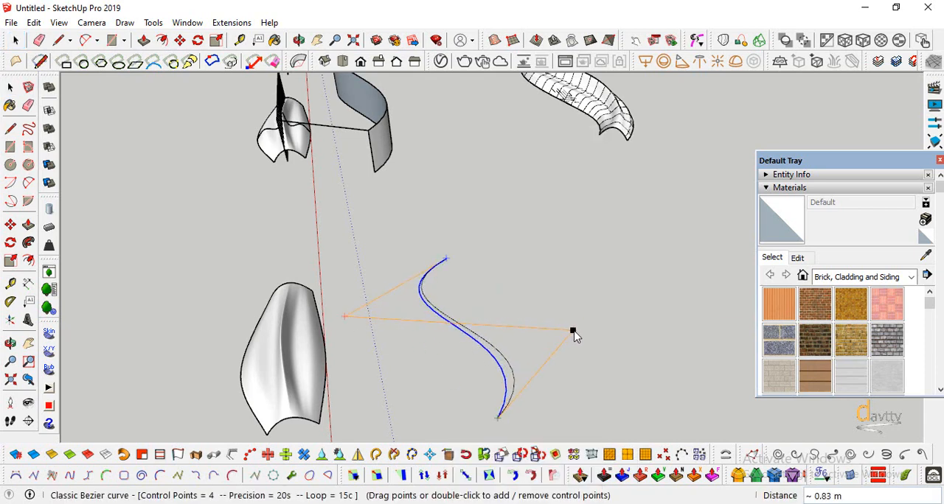
left_click(637, 379)
scroll(505, 295, "down", 3)
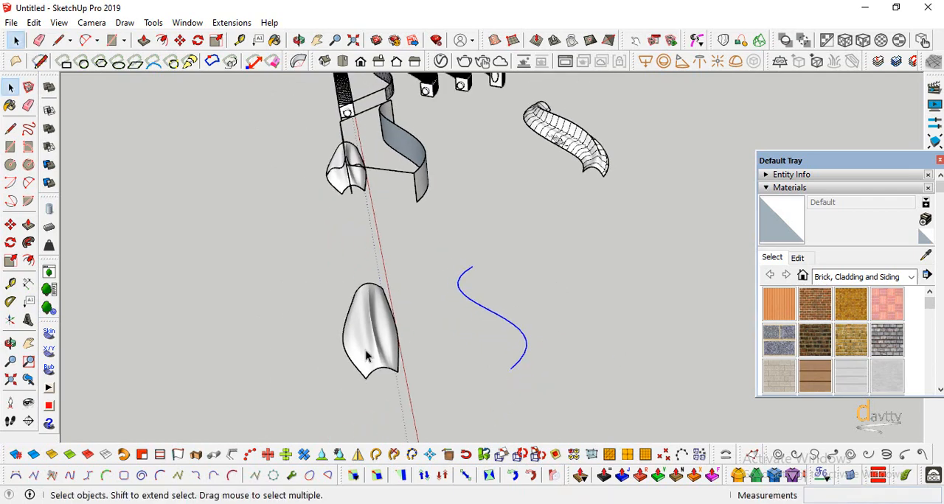
Scale the S-curve lengthwise about its center so it extends past both ends of the copied lofted surface
left_click(10, 344)
left_click_drag(398, 332, 660, 241)
scroll(598, 278, "up", 5)
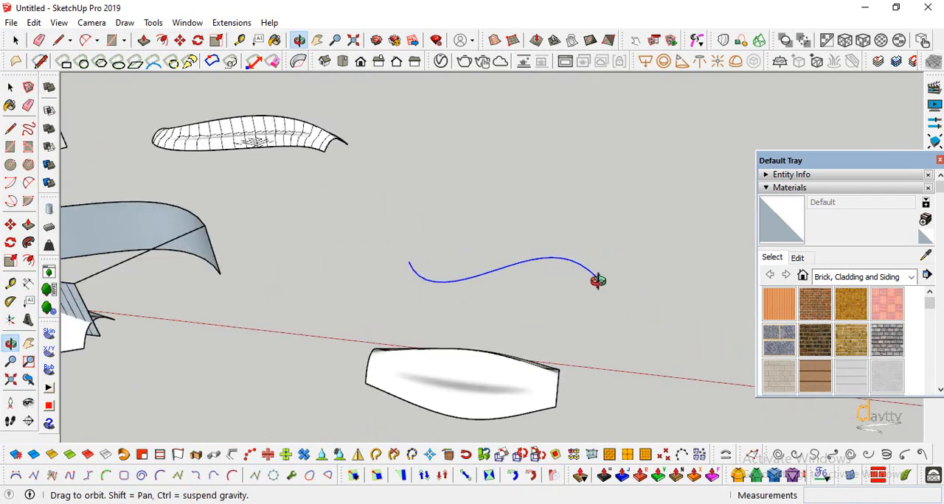
left_click(11, 263)
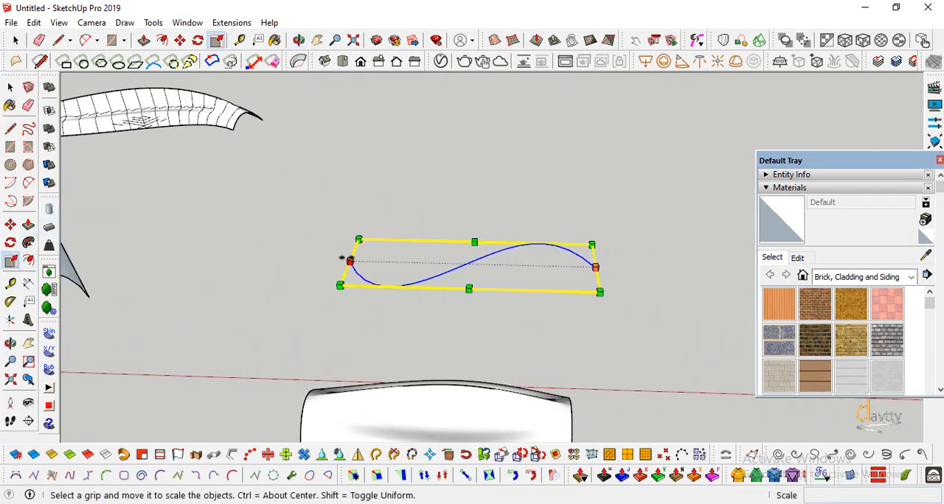
left_click_drag(342, 258, 290, 259)
key("space")
left_click(300, 305)
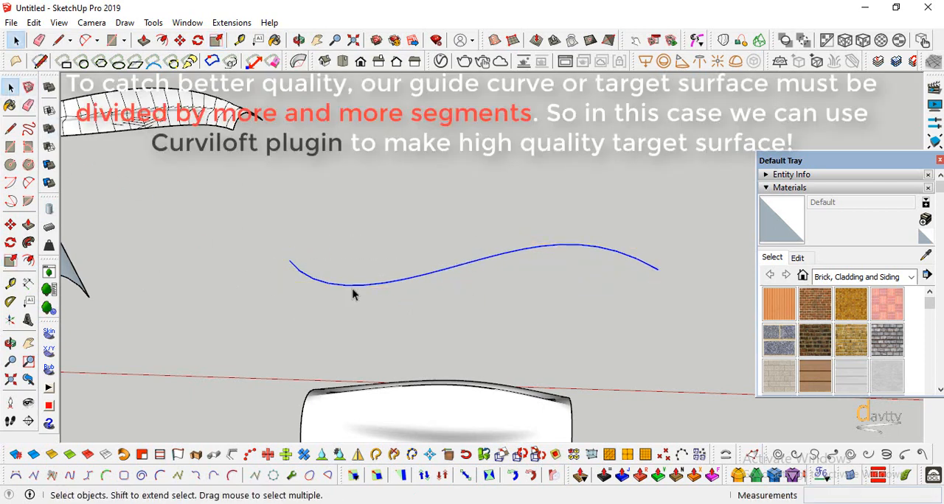
Convert the scaled S-curve to a Catmull spline to divide it into more segments
right_click(354, 293)
mouse_move(443, 448)
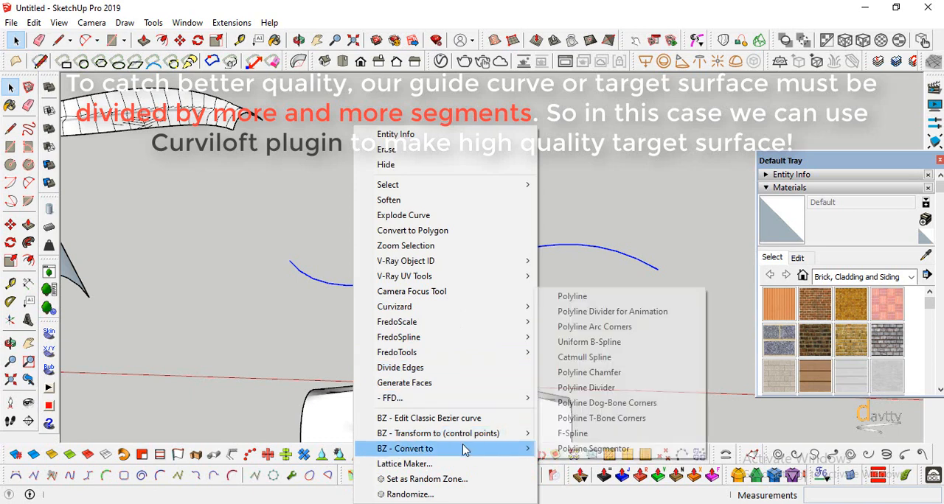
left_click(598, 434)
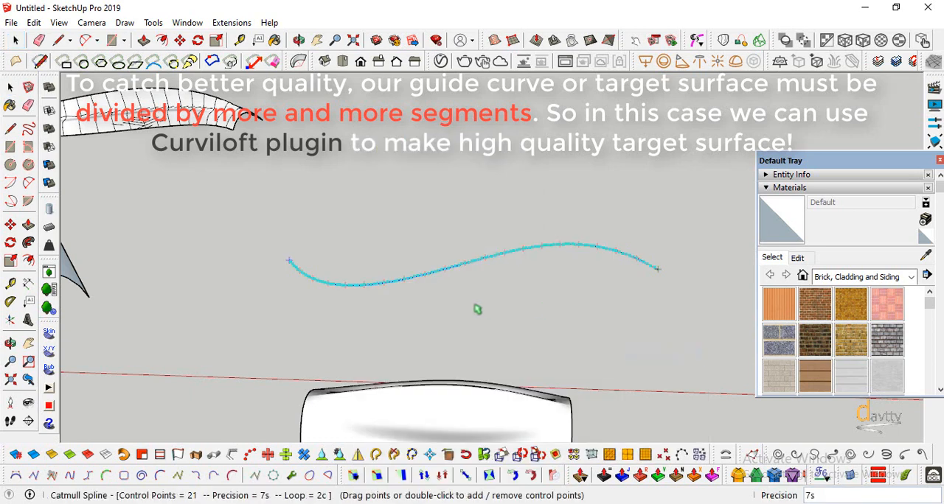
key("Return")
Copy the refined S-curve about 2.13 m straight up along the blue axis
left_click(11, 224)
left_click(290, 260)
key("ctrl")
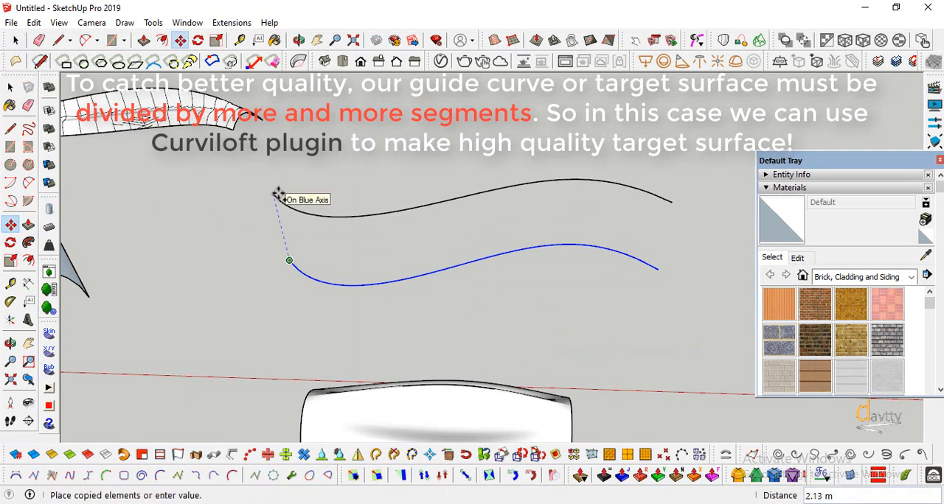
key("Return")
scroll(391, 221, "down", 3)
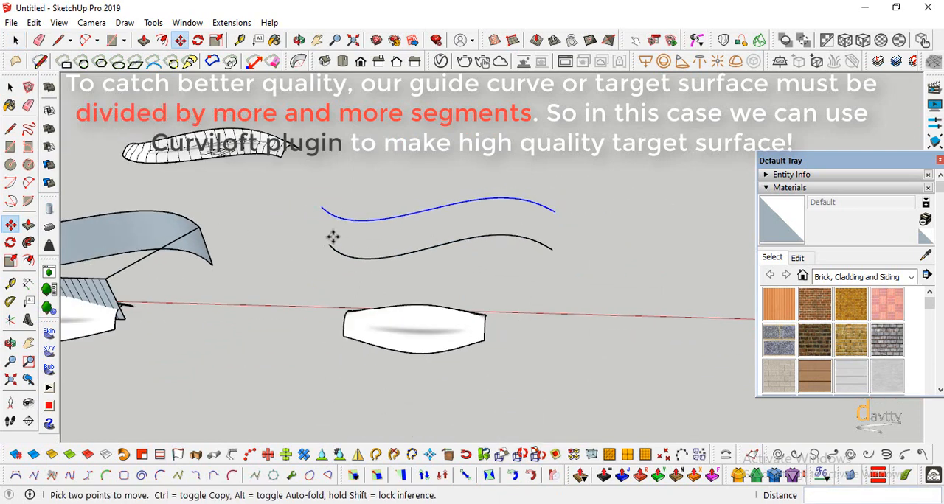
scroll(333, 236, "up", 2)
Loft a target surface between the two S-curves with Curviloft's Loft by Spline
left_click(10, 87)
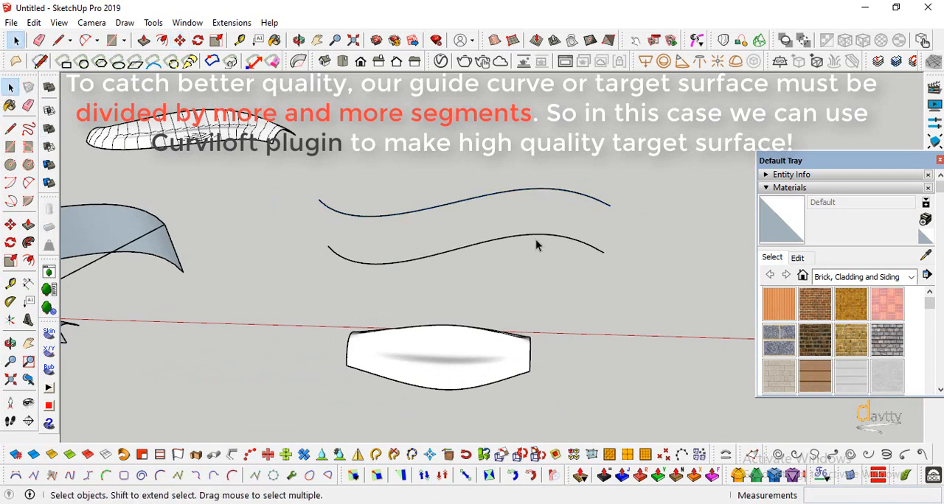
left_click(741, 64)
left_click(473, 249)
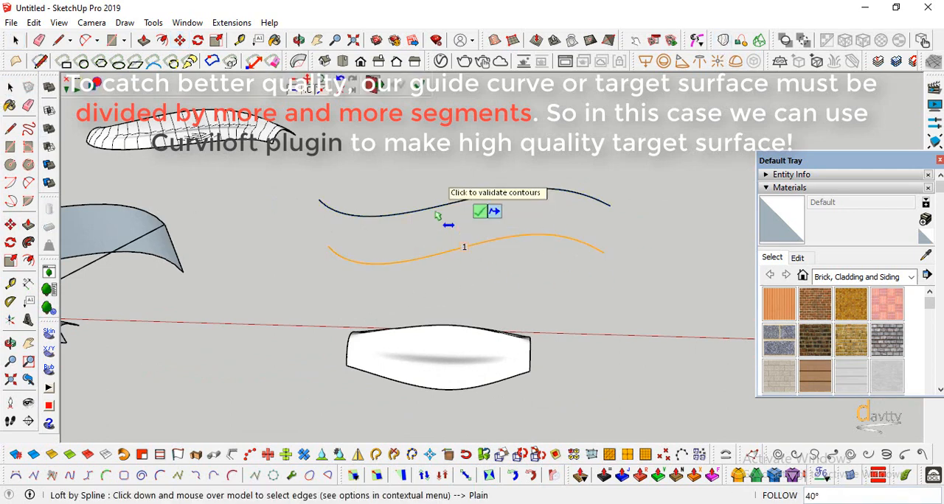
left_click(438, 214)
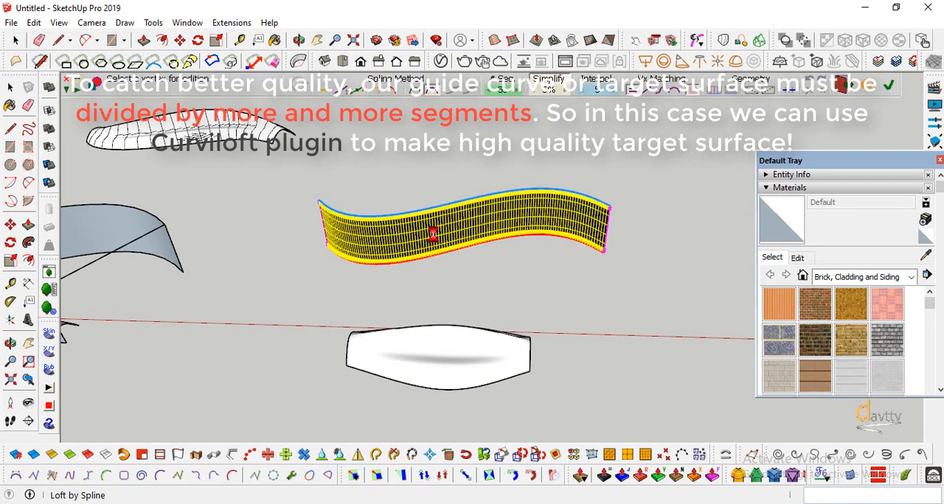
left_click(520, 90)
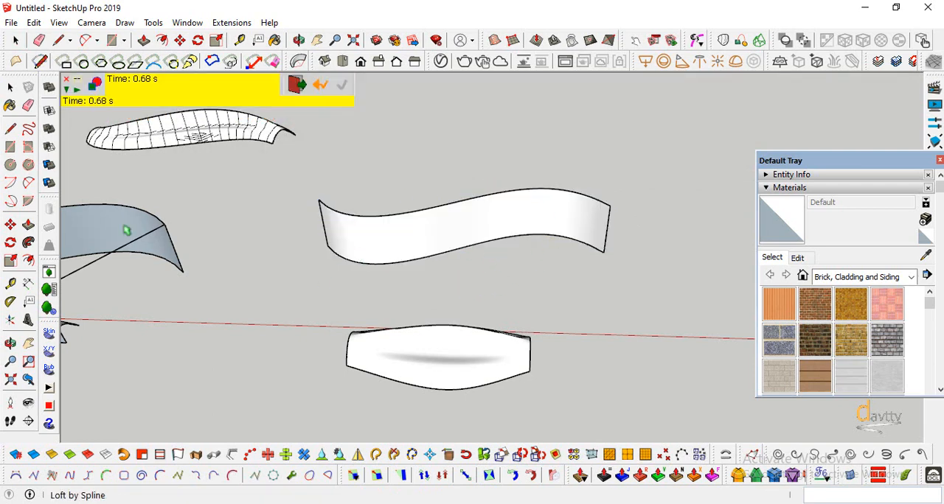
Draw a line about 5.3 m long parallel to the red axis beside the copied lofted surface
left_click(11, 87)
scroll(538, 369, "up", 2)
key("o")
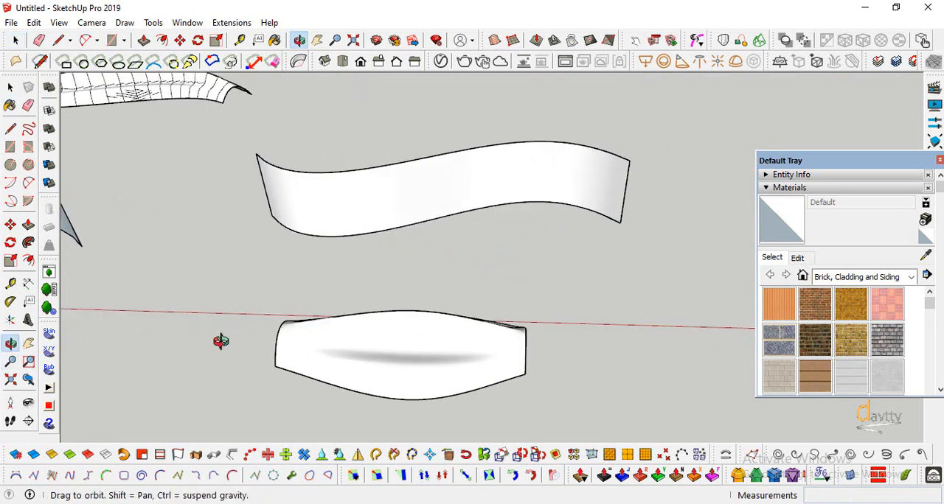
left_click_drag(221, 342, 401, 337)
left_click(10, 129)
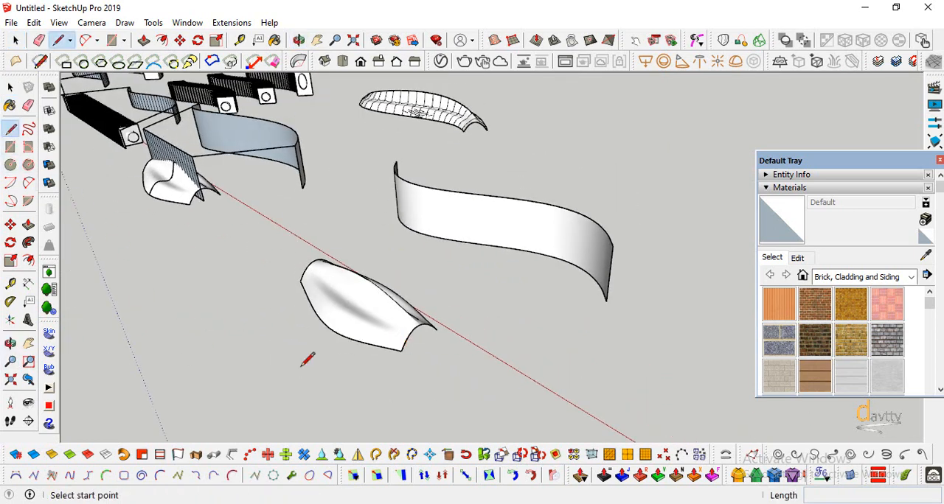
left_click(268, 292)
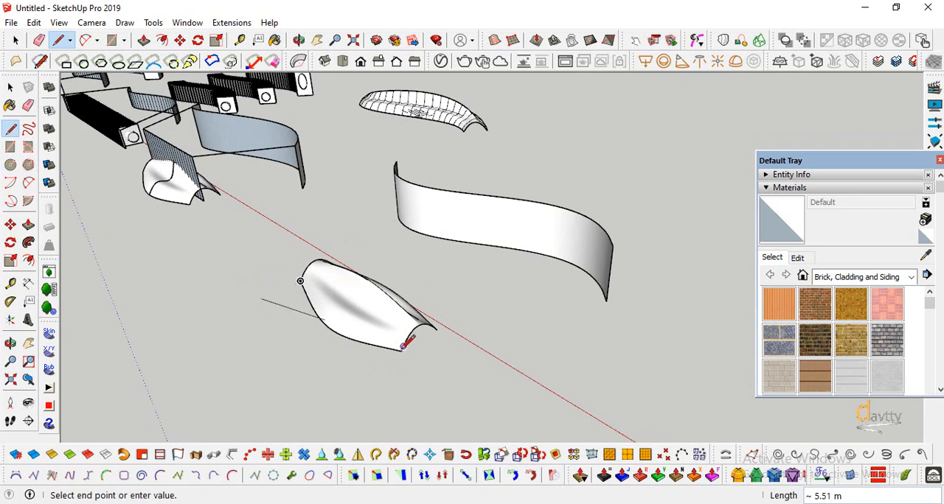
left_click(359, 376)
scroll(299, 363, "up", 1)
key("Escape")
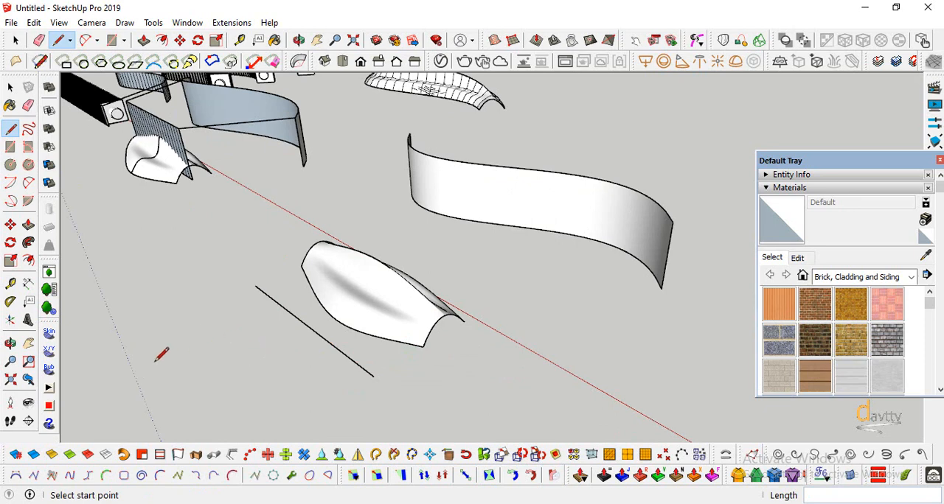
Extrude the line about 1.49 m up along the blue axis into a vertical base face and group it
key("space")
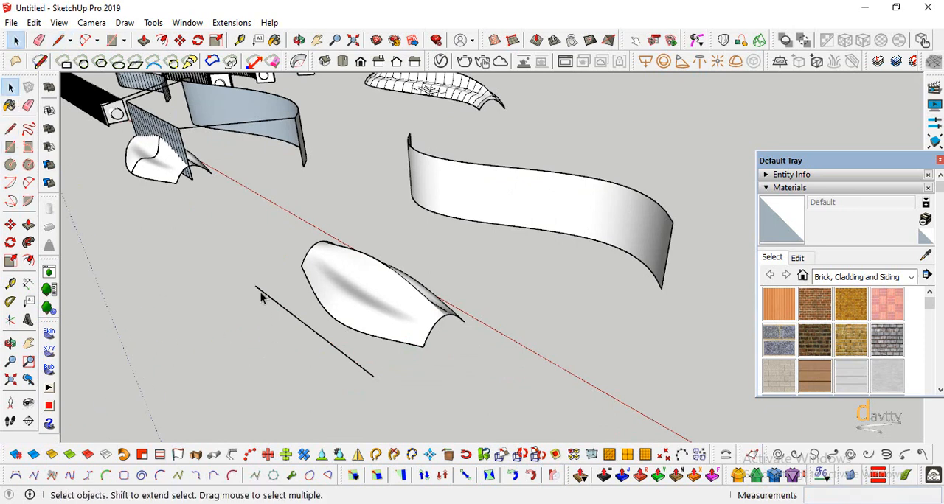
left_click(261, 292)
left_click(177, 455)
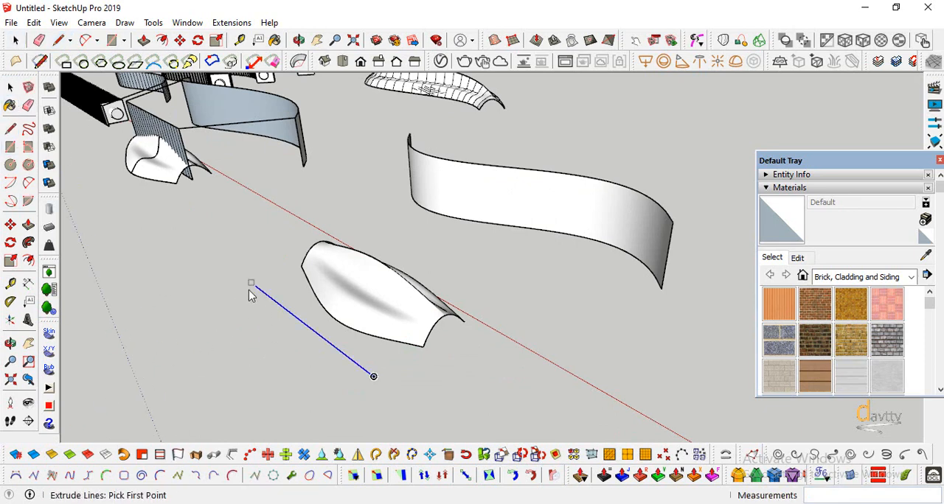
left_click(250, 239)
key("space")
left_click(205, 318)
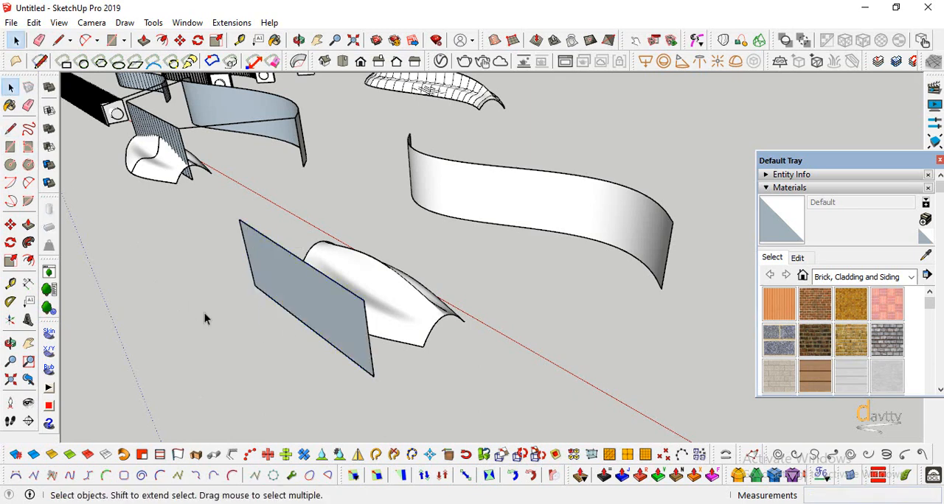
left_click(342, 351)
right_click(342, 338)
left_click(390, 190)
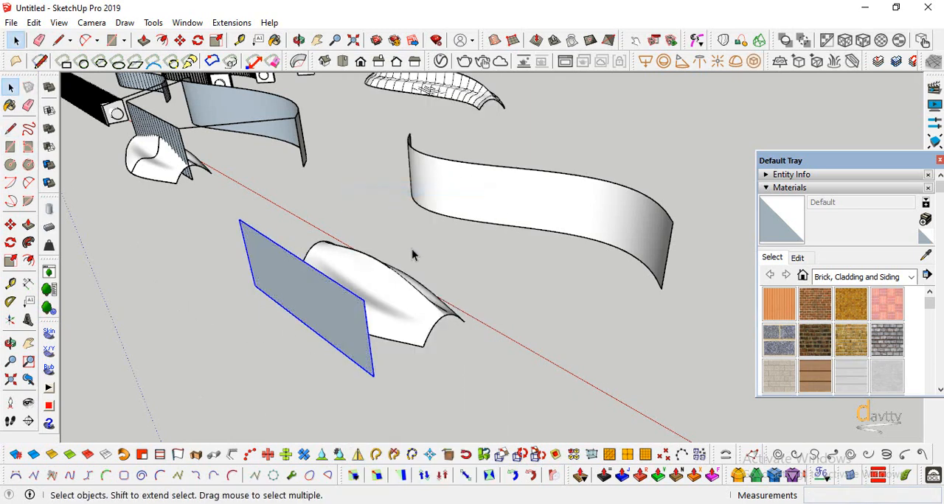
Move the grouped base face into the lengthwise middle of the lofted surface
scroll(413, 256, "up", 2)
left_click(10, 224)
left_click(361, 426)
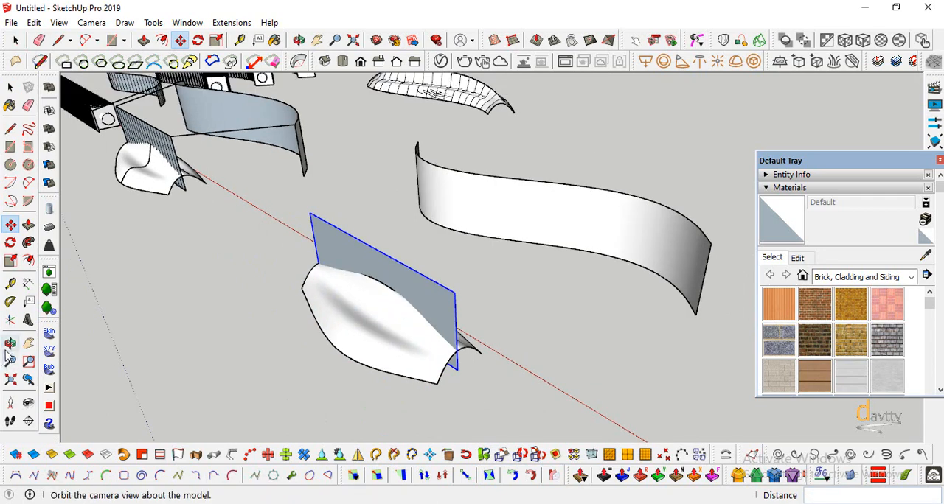
left_click(11, 343)
left_click_drag(396, 352, 523, 244)
left_click(9, 88)
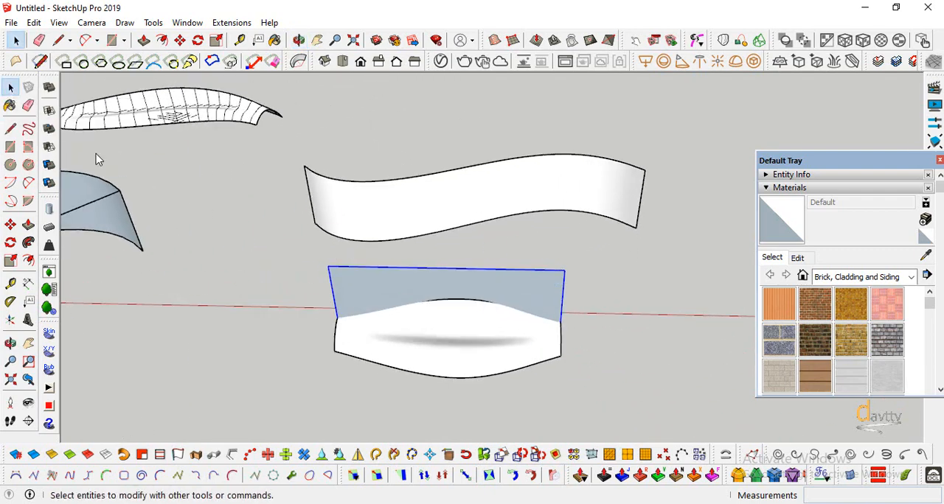
left_click(494, 407)
Open the lofted surface's group and close one arched end with a line about 1.34 m long between its lower corners
scroll(494, 407, "up", 2)
double_click(438, 360)
left_click(11, 344)
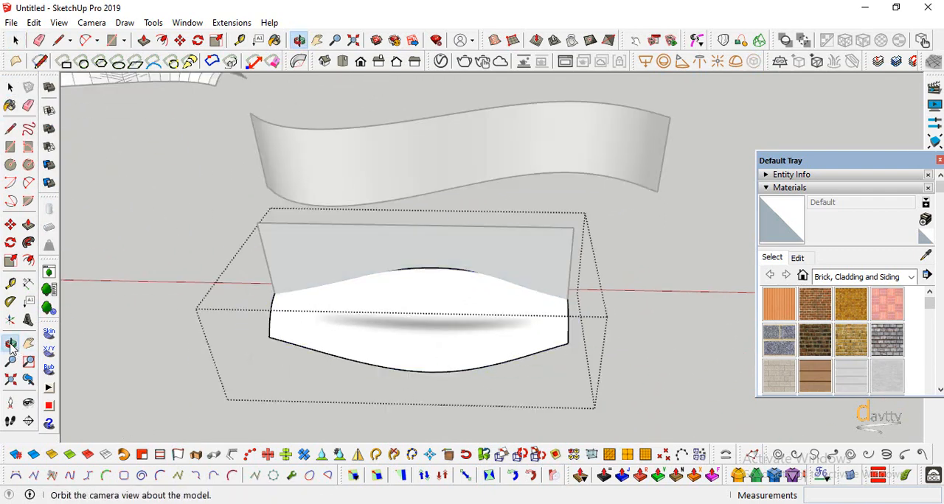
left_click_drag(317, 332, 383, 244)
left_click(11, 128)
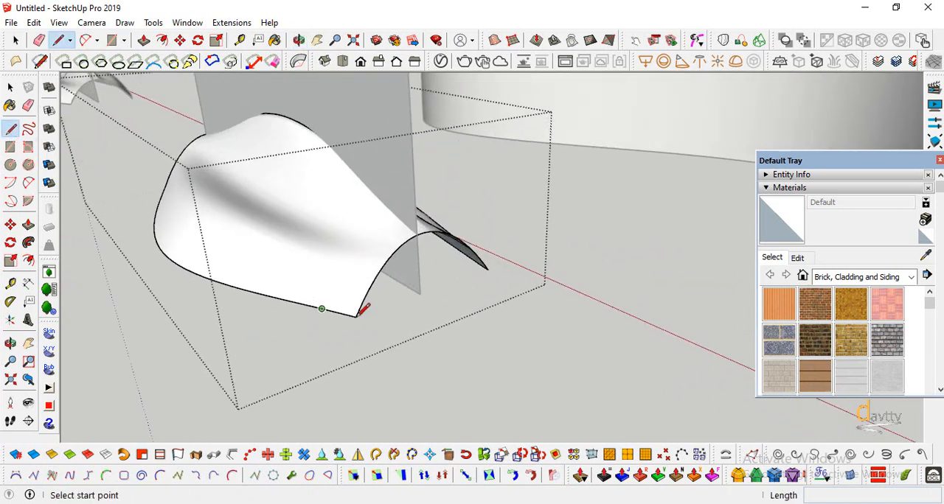
left_click(355, 317)
scroll(487, 270, "up", 3)
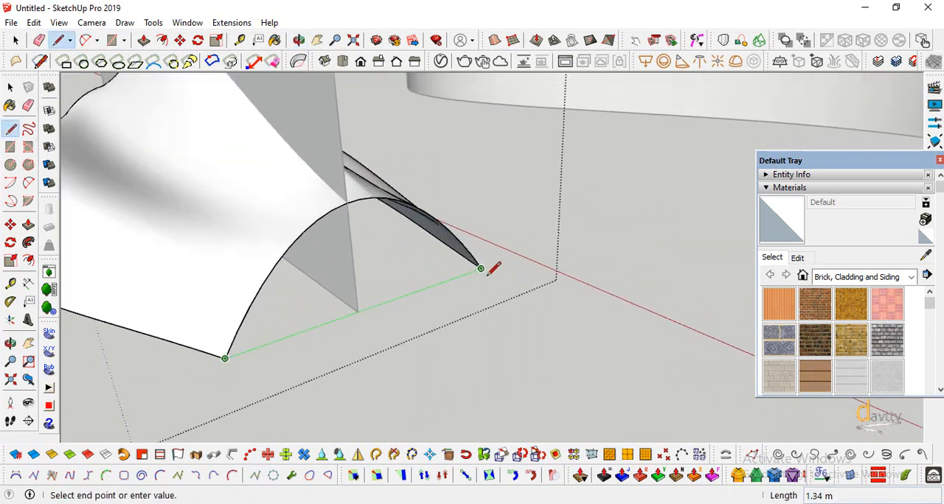
left_click(485, 261)
Close the opposite arched end with a line between its lower corners and exit the lofted surface's group
scroll(486, 265, "down", 4)
left_click(11, 344)
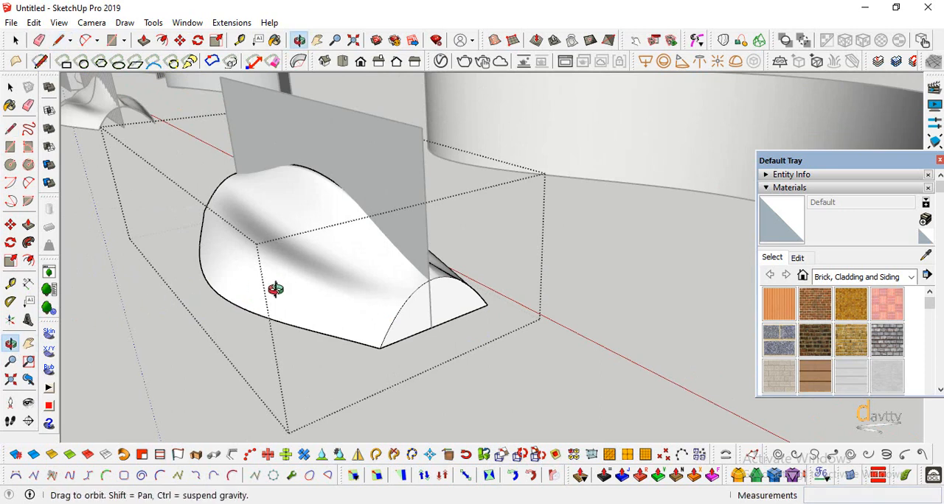
left_click_drag(275, 288, 625, 295)
key("l")
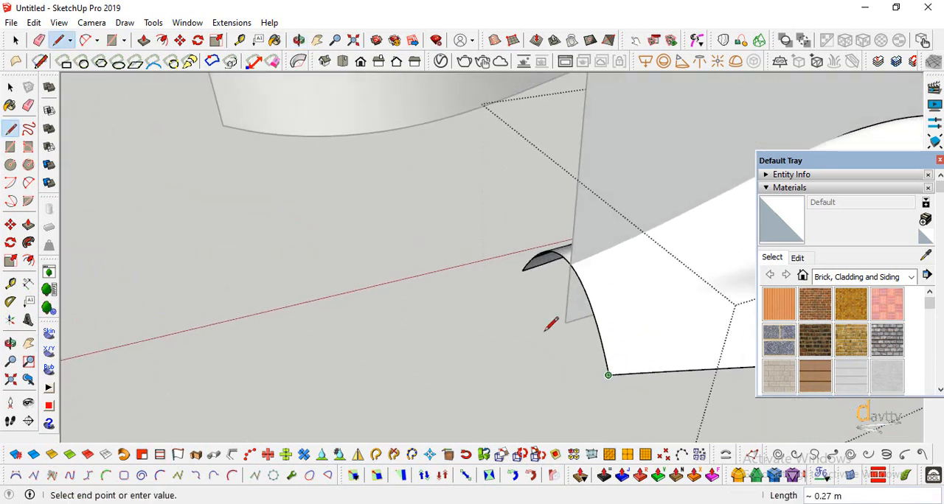
scroll(525, 263, "up", 4)
left_click(527, 261)
scroll(442, 287, "down", 5)
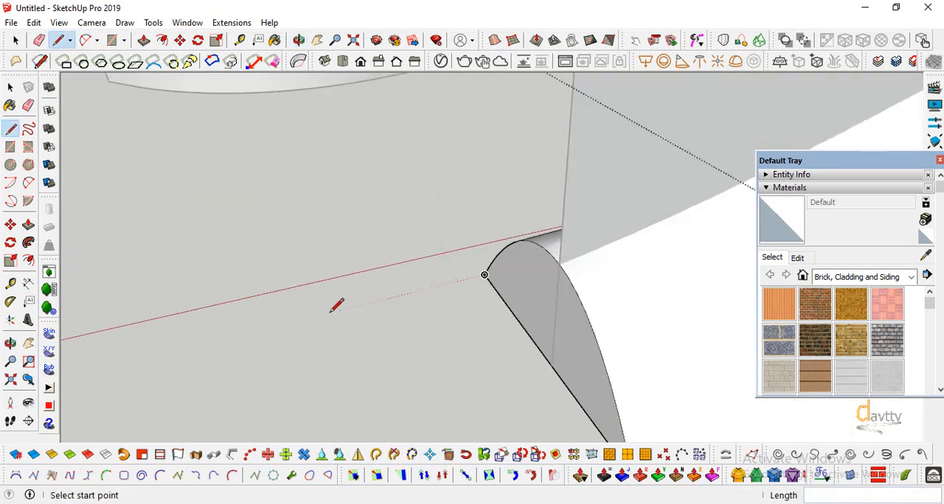
middle_click_drag(332, 311, 301, 369)
scroll(306, 361, "down", 4)
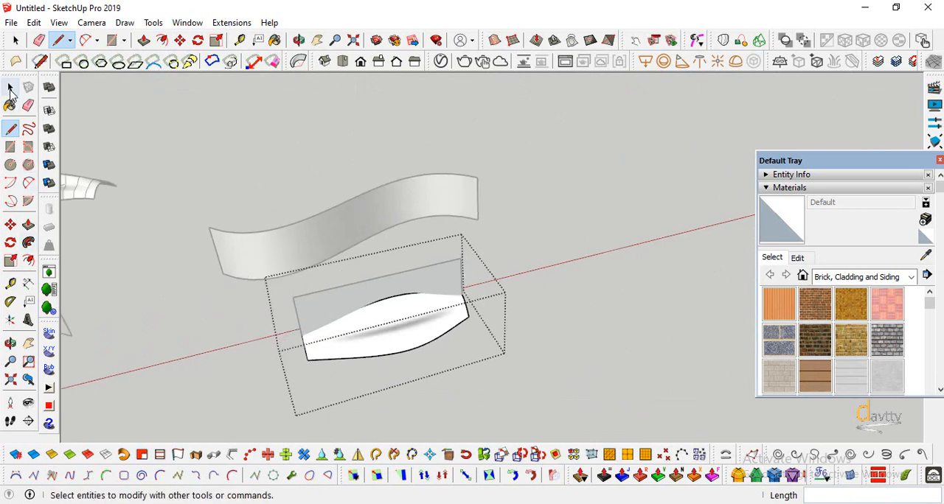
left_click(10, 87)
left_click(455, 389)
Scale the base face's height down to about 0.58 so its upper edge meets the crest of the lofted surface
scroll(402, 362, "down", 3)
scroll(313, 348, "up", 3)
left_click(10, 344)
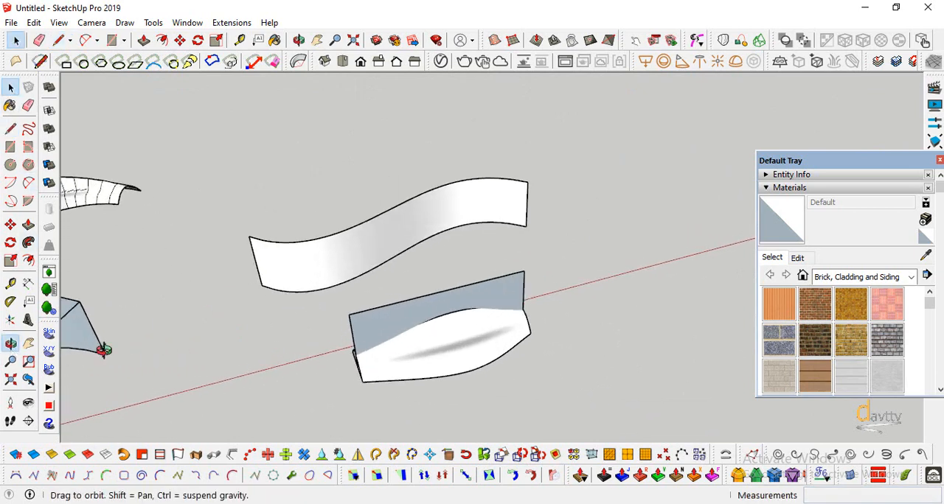
mouse_move(148, 350)
left_mouse_down()
mouse_move(278, 338)
mouse_move(433, 293)
left_mouse_up()
left_click(11, 128)
scroll(337, 276, "up", 5)
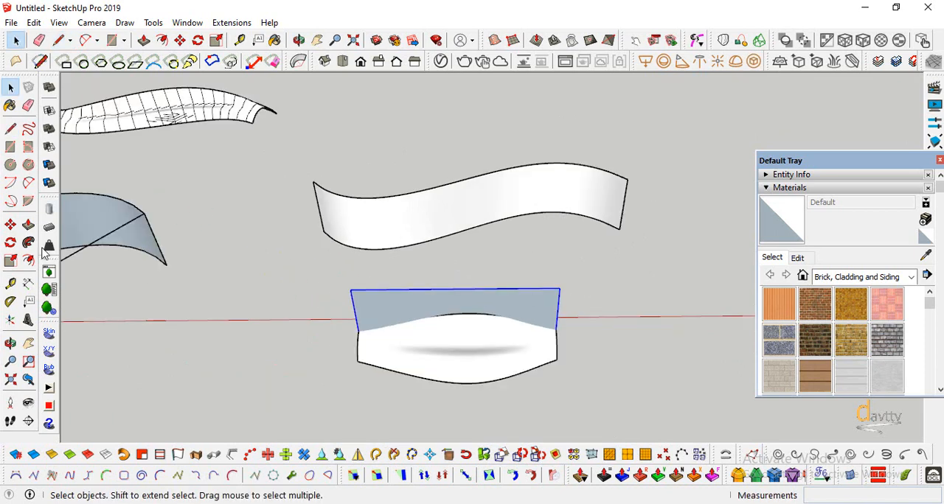
left_click(10, 260)
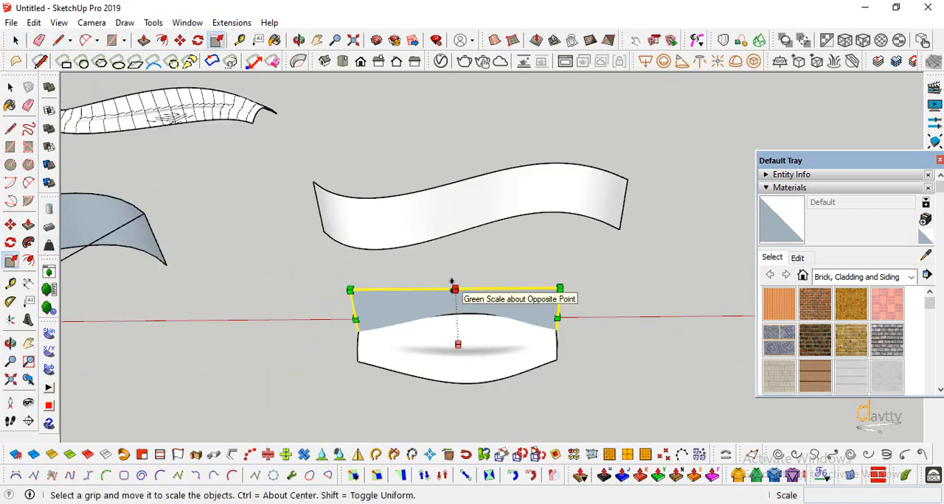
left_click_drag(455, 288, 460, 314)
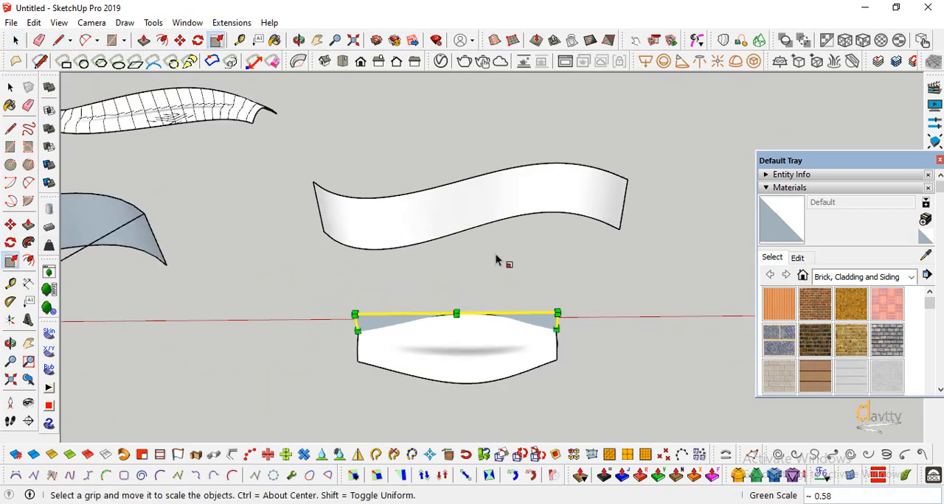
Scale the S-shaped target surface's height down to about 0.58 along the blue axis
left_click(10, 87)
left_click(371, 222)
left_click(10, 260)
left_click_drag(471, 180, 531, 265)
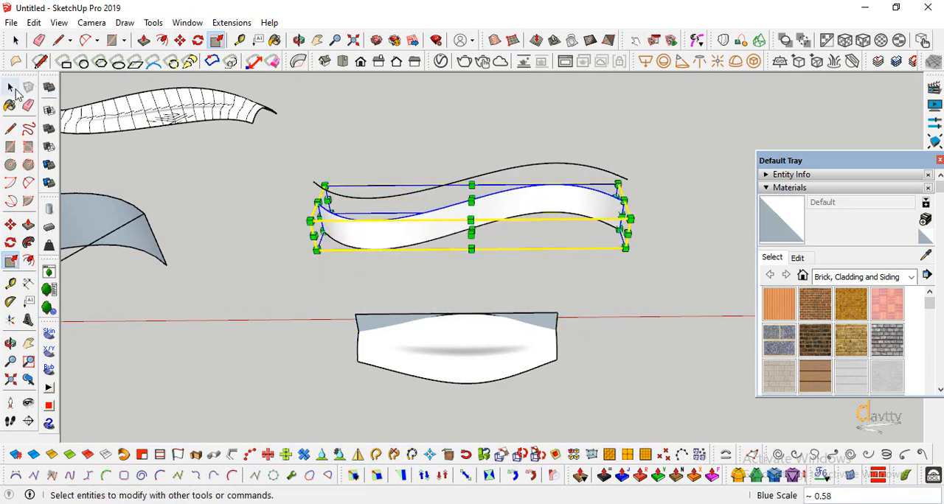
left_click(11, 87)
left_click(287, 279)
Draw a connecting line from one upper end corner of the target surface to the matching upper corner of the base face
scroll(516, 289, "up", 4)
scroll(377, 255, "down", 2)
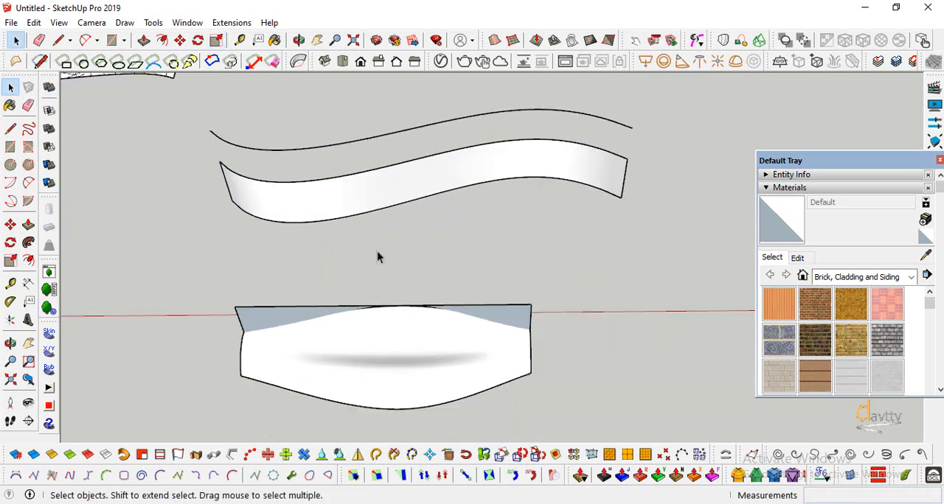
left_click(10, 128)
scroll(197, 168, "up", 2)
left_click(228, 156)
scroll(275, 324, "up", 2)
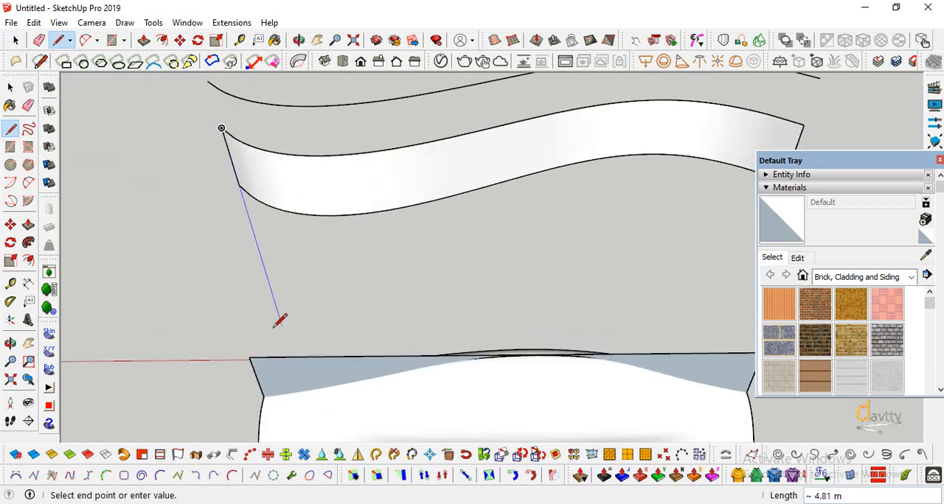
left_click(249, 358)
scroll(224, 279, "down", 4)
key("Escape")
Connect the base face's other upper corner to the corresponding upper corner at the far end of the target surface
left_click(507, 325)
scroll(617, 175, "up", 2)
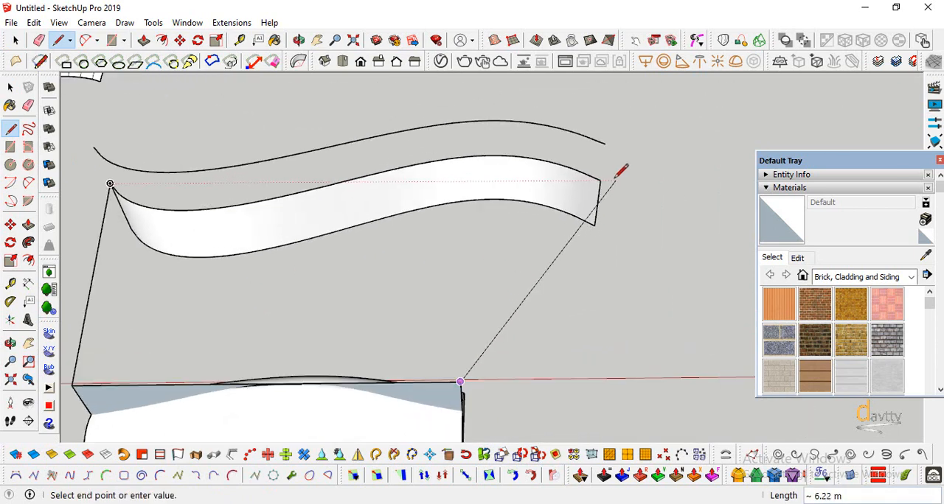
left_click(600, 179)
scroll(600, 179, "down", 2)
Group the two connecting lines between the base face and the target surface
left_click(11, 87)
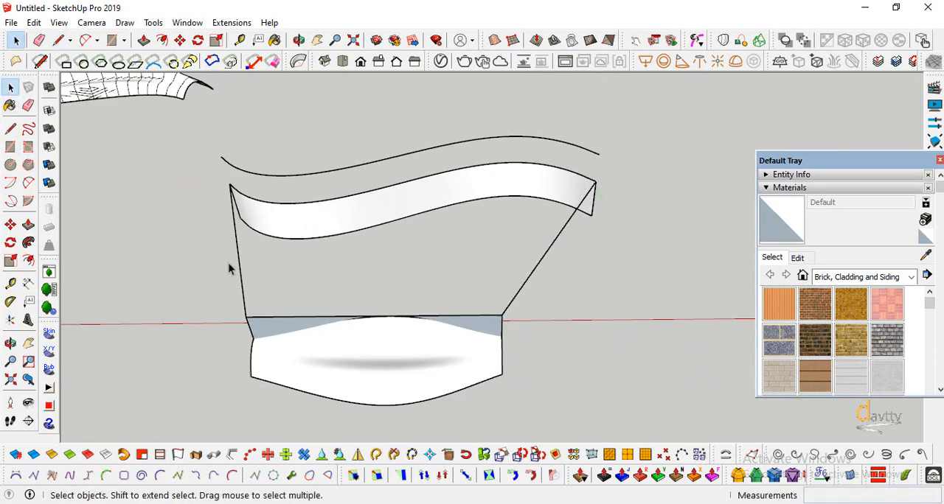
left_click(517, 296, "ctrl")
right_click(517, 296)
left_click(582, 220)
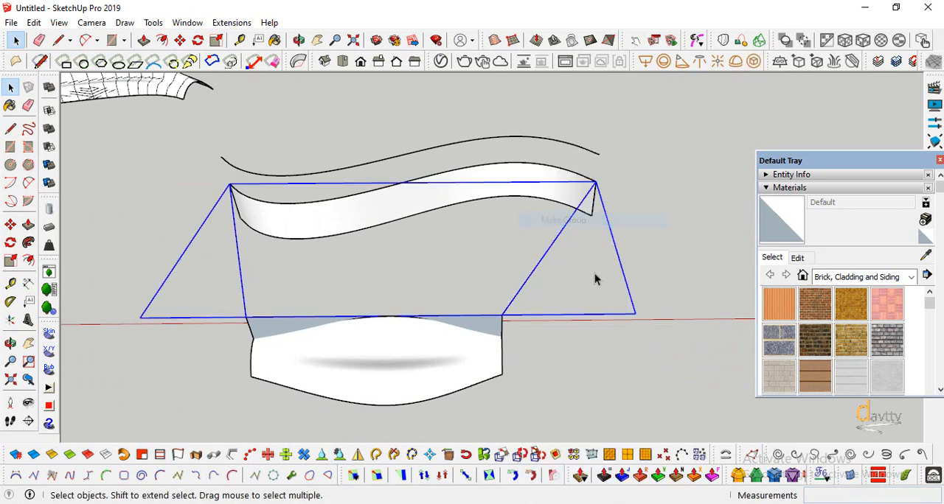
left_click(657, 263)
Combine the target surface, the connecting lines and the base face into one group
left_click(557, 198)
left_click(536, 274, "ctrl")
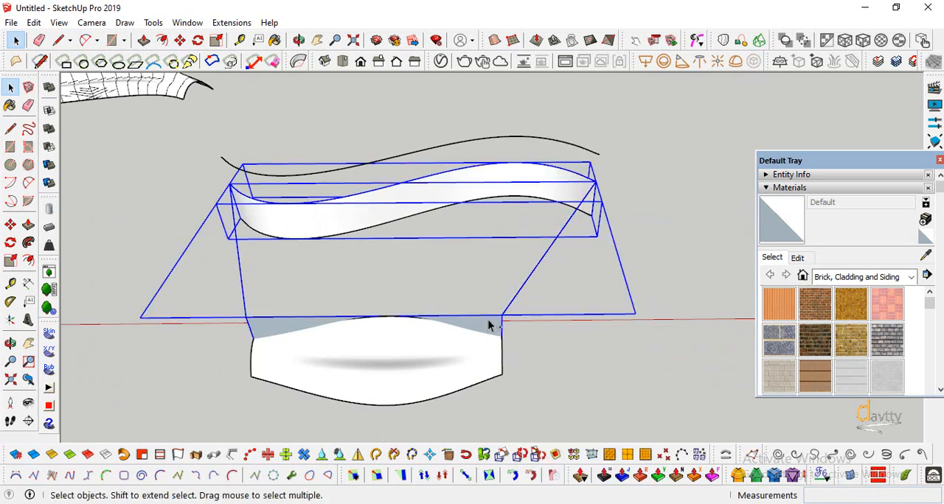
right_click(489, 323)
left_click(543, 282)
scroll(630, 280, "down", 1)
left_click(573, 369)
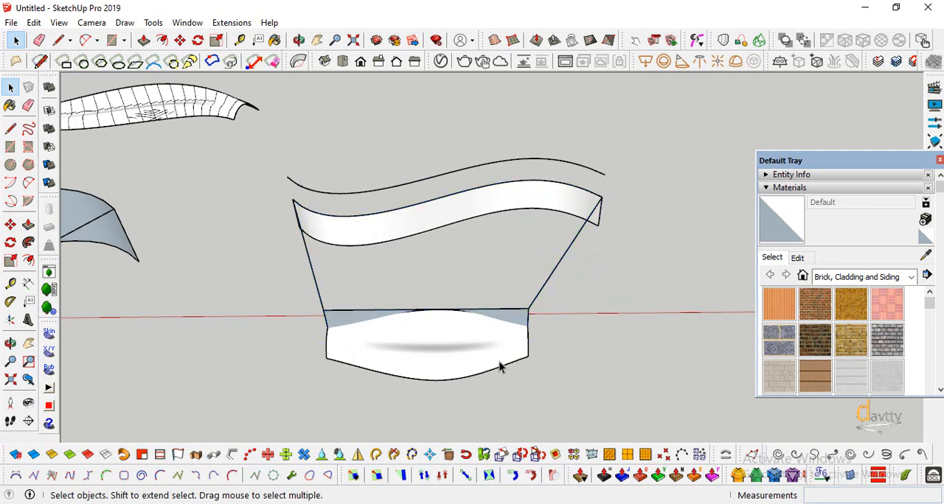
Bend the lofted surface onto the target surface by running Flowify on it together with the combined group
left_click(488, 374)
left_click(393, 229, "ctrl")
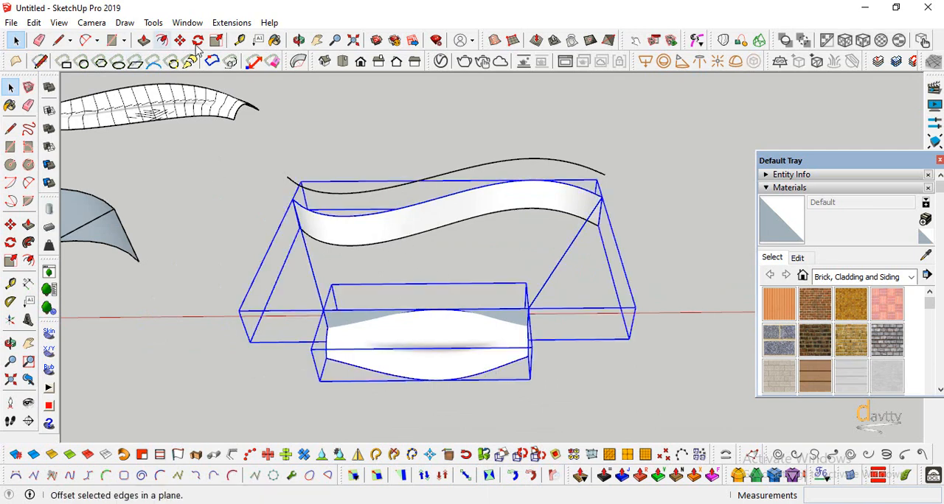
left_click(231, 22)
mouse_move(288, 85)
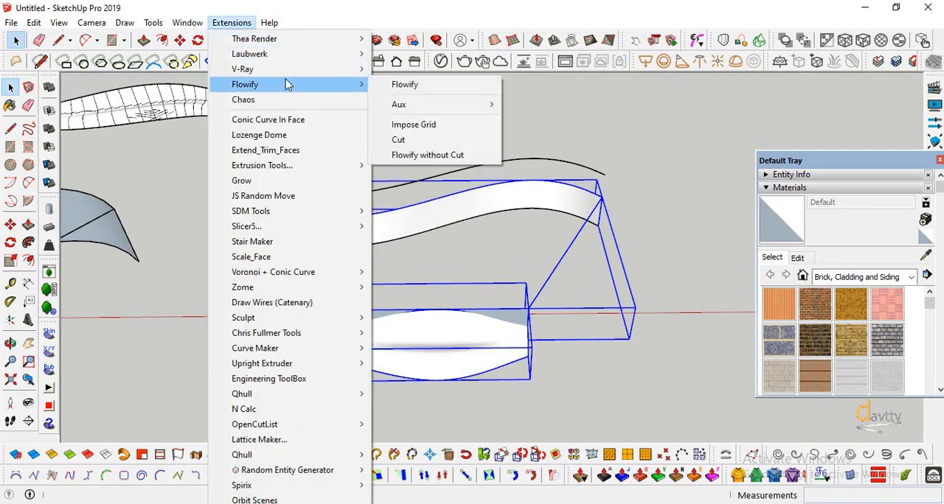
left_click(405, 85)
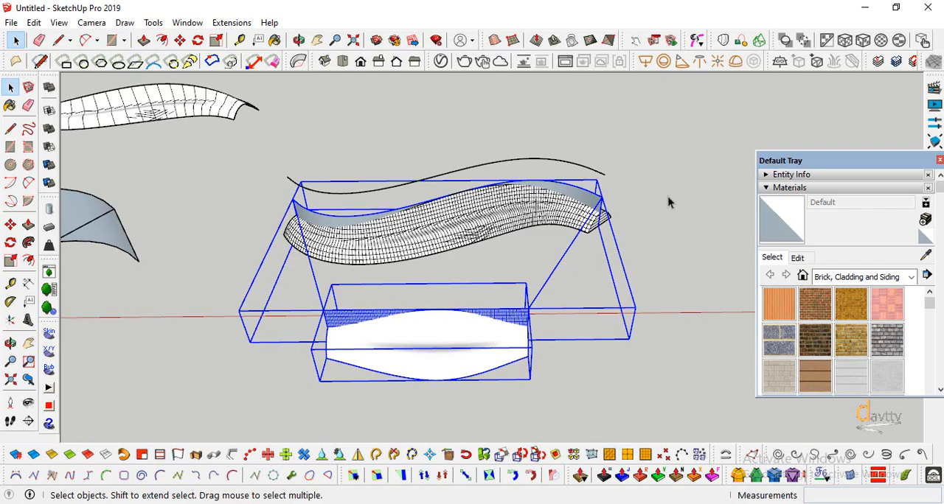
Move the bent surface about 6.46 m along the green axis, clear of the target surface
left_click(667, 196)
middle_click_drag(434, 345, 200, 253)
scroll(598, 256, "up", 5)
middle_click_drag(598, 255, 426, 340)
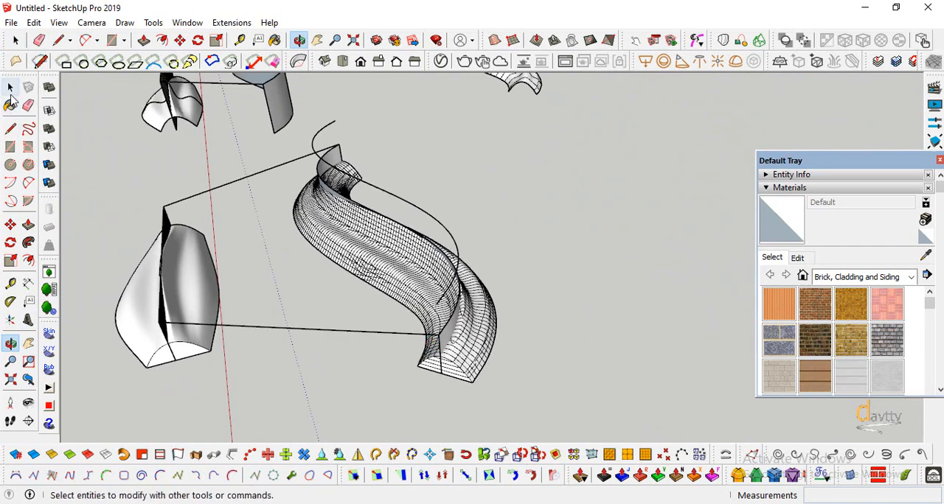
left_click(10, 88)
left_click(406, 285)
middle_click_drag(406, 285, 397, 332)
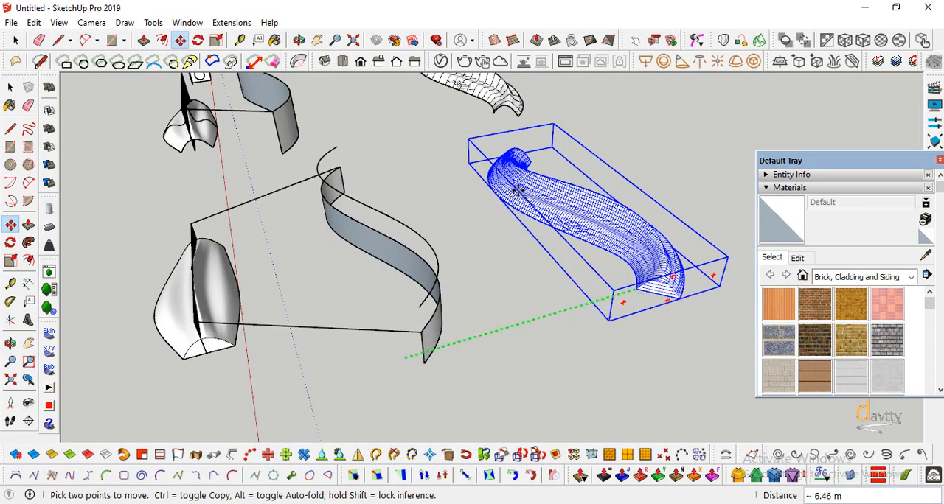
scroll(475, 309, "down", 2)
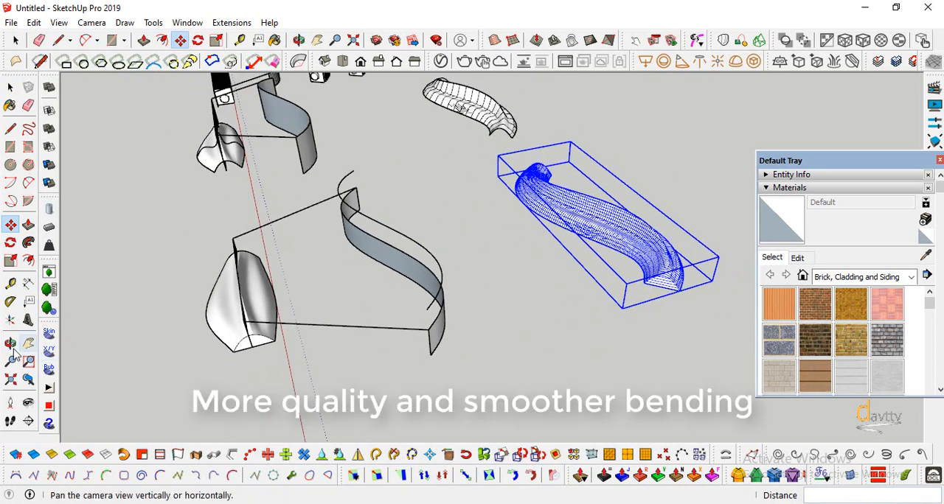
Examine the bent lofted surface and its segmentation from above, at ground level and alongside the other models
left_click(11, 345)
left_click_drag(202, 307, 596, 268)
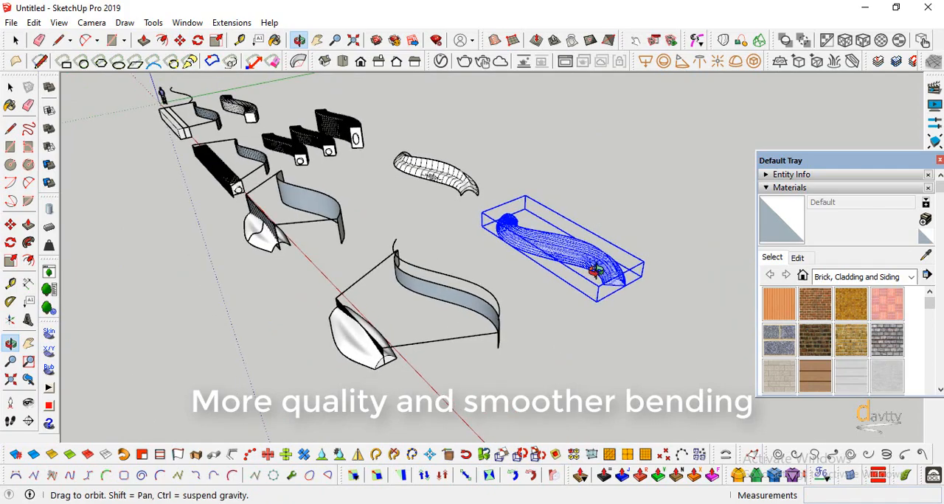
scroll(624, 255, "up", 4)
scroll(587, 288, "up", 5)
left_click_drag(592, 303, 601, 200)
scroll(597, 280, "down", 3)
left_click_drag(596, 280, 383, 288)
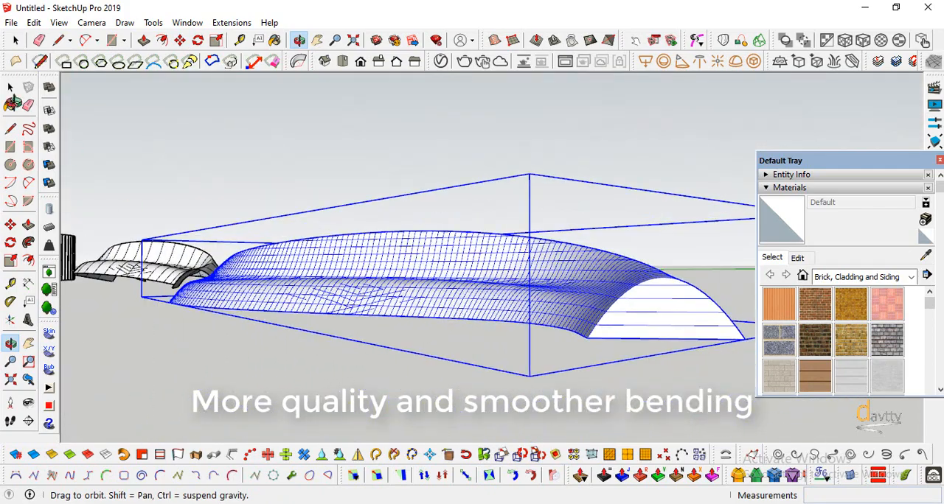
left_click(232, 157)
left_click(11, 344)
left_click_drag(195, 271, 459, 315)
Copy the loose S-curve beside the larger target surface about 2 m away, into the open space before the bent surface
left_click(232, 220)
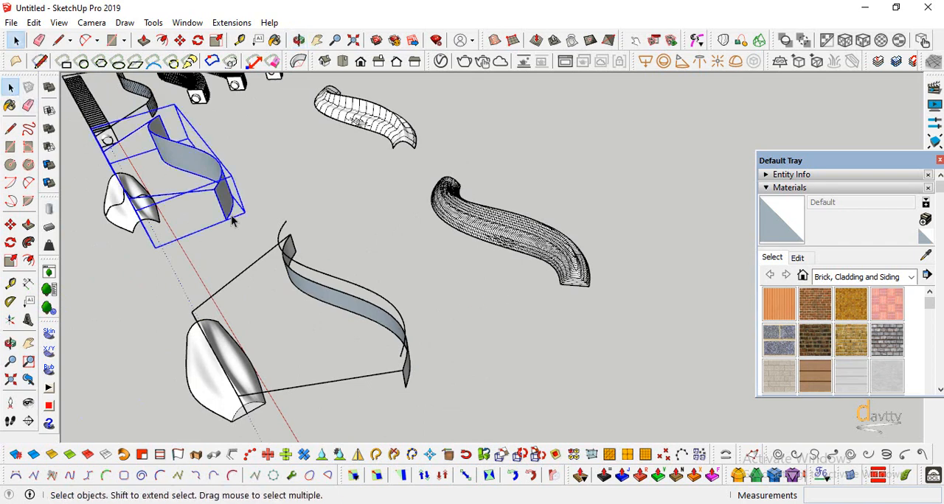
left_click(281, 243)
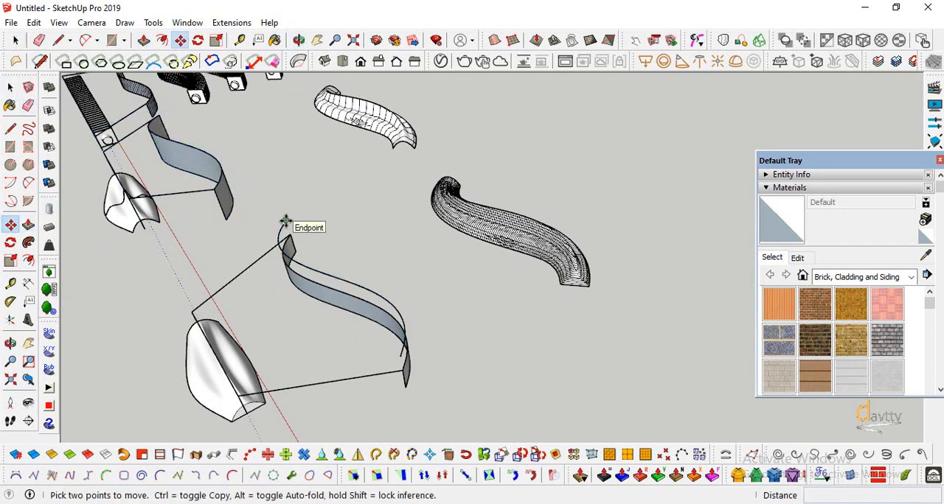
key("space")
key("m")
left_click(286, 220)
key("ctrl")
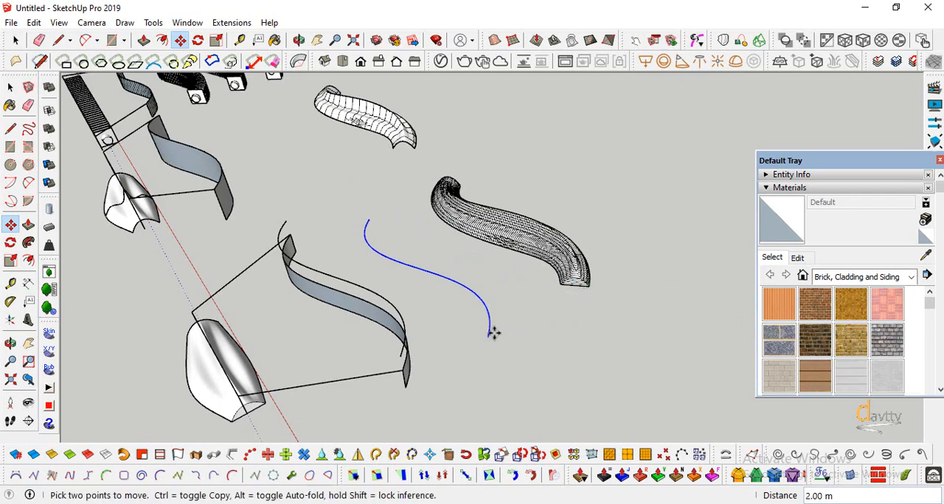
key("o")
left_click_drag(494, 333, 510, 304)
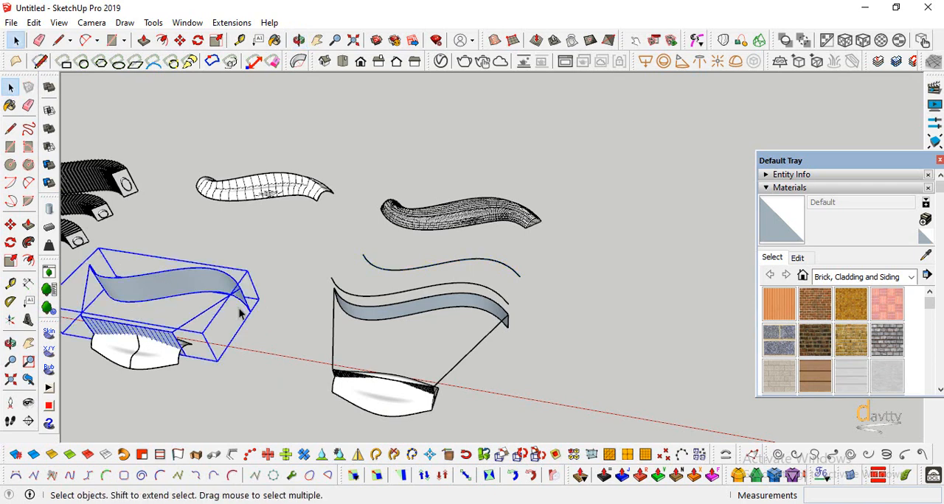
Explode the combined group of the smaller lofted-surface setup and the target surface group inside it
right_click(199, 291)
left_click(235, 223)
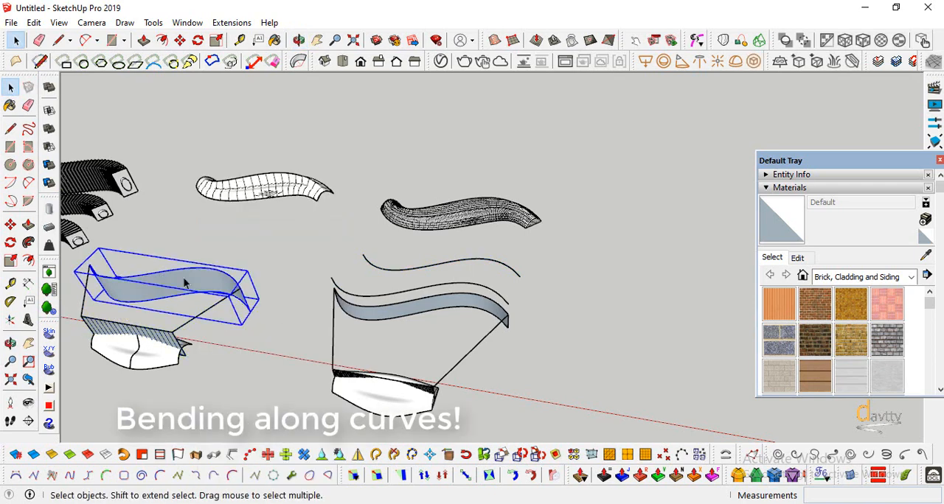
right_click(184, 282)
left_click(213, 208)
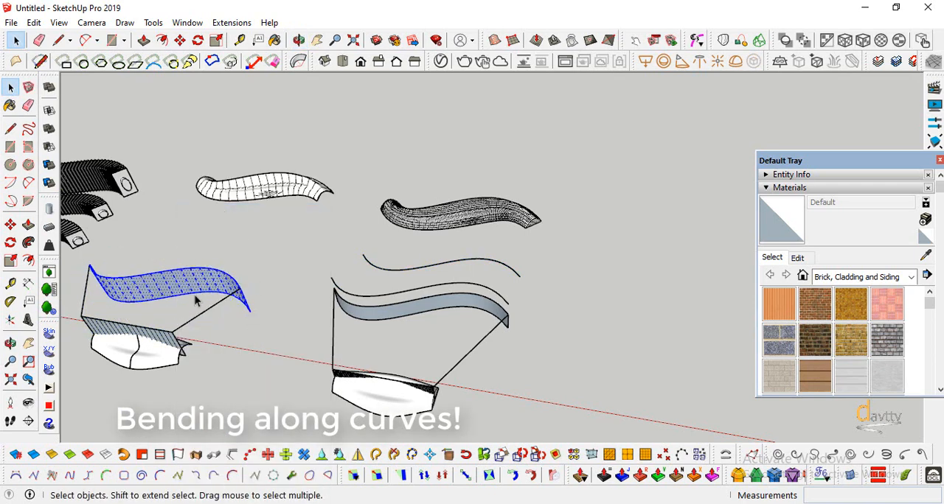
Copy the lower edge curve of the smaller target surface into the open space in front of its bent result
key("ctrl")
left_click(250, 311)
left_click(12, 346)
left_click_drag(173, 317, 343, 340)
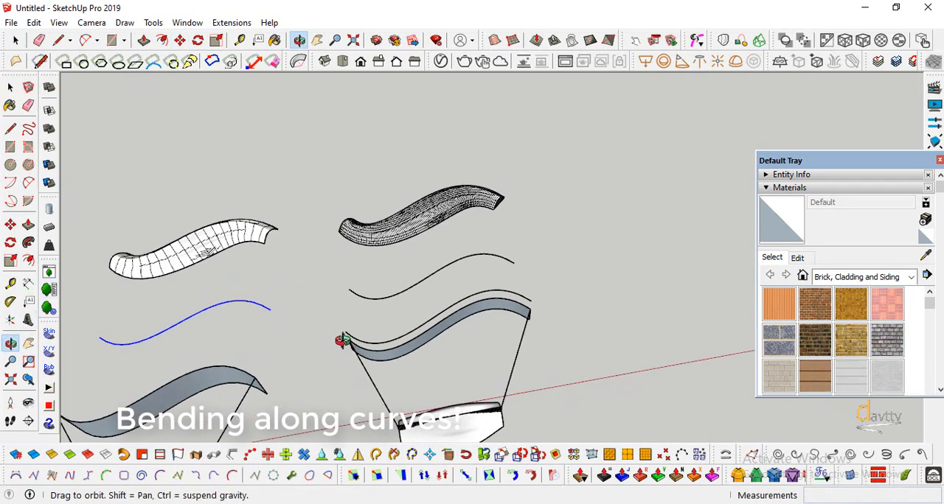
scroll(511, 234, "down", 6)
scroll(228, 337, "up", 4)
left_click_drag(228, 337, 560, 295)
scroll(244, 402, "up", 3)
left_click_drag(434, 278, 485, 343)
Clear the selection and turn off the thick profile edges in the model's edge style
left_click(544, 381)
left_click(59, 23)
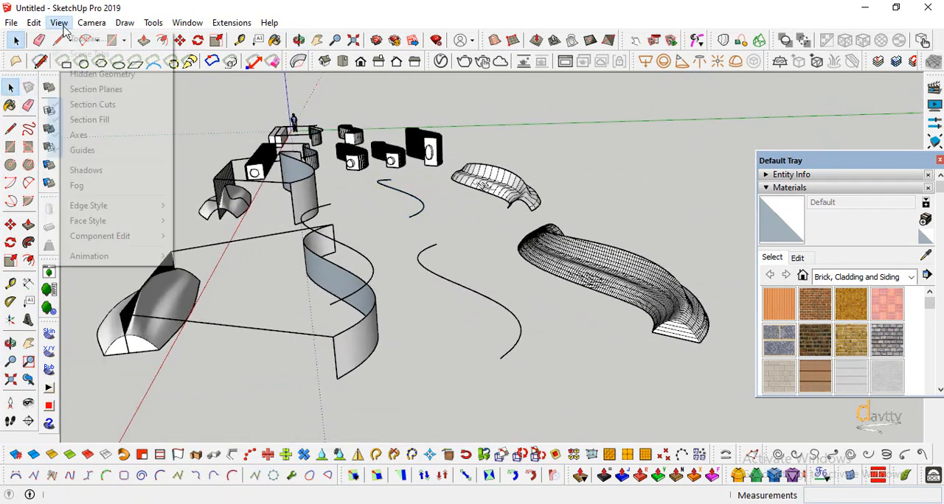
mouse_move(150, 206)
left_click(214, 241)
Turn on shadows and view the bent surfaces with their shading
left_click(789, 188)
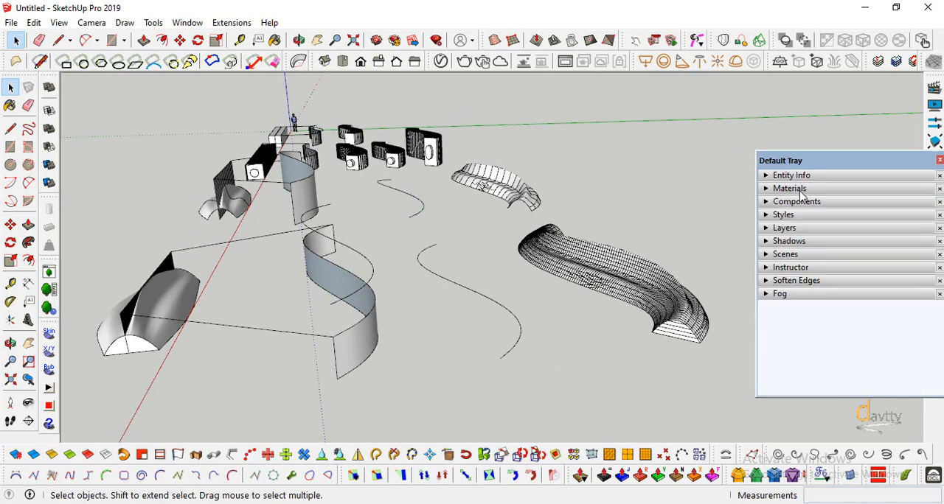
left_click(789, 240)
left_click(771, 258)
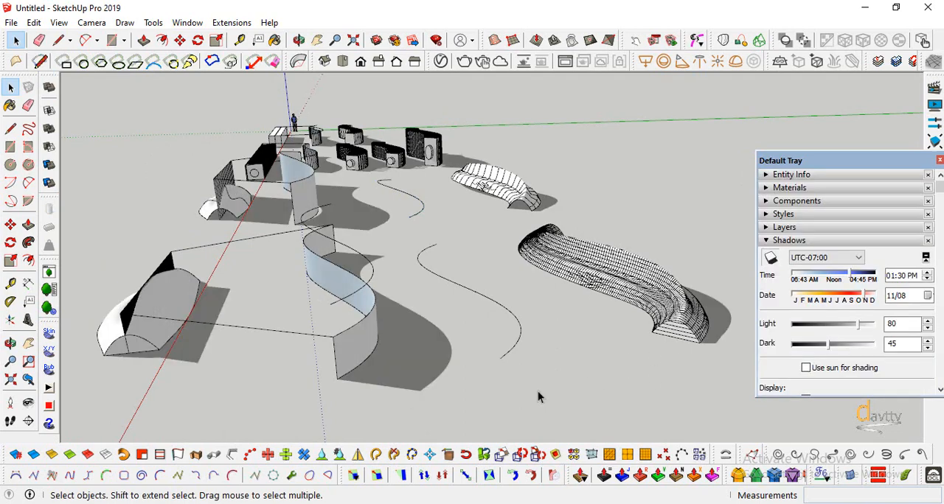
scroll(685, 310, "up", 5)
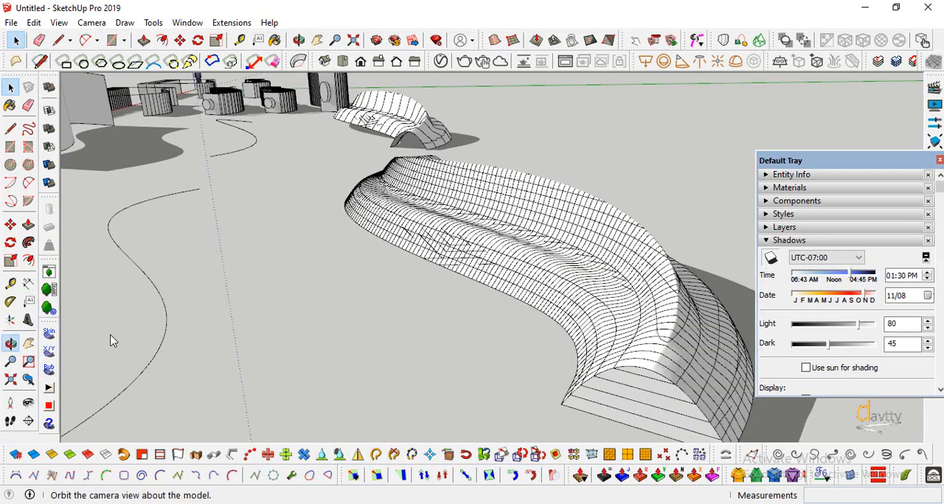
middle_click_drag(110, 341, 142, 291)
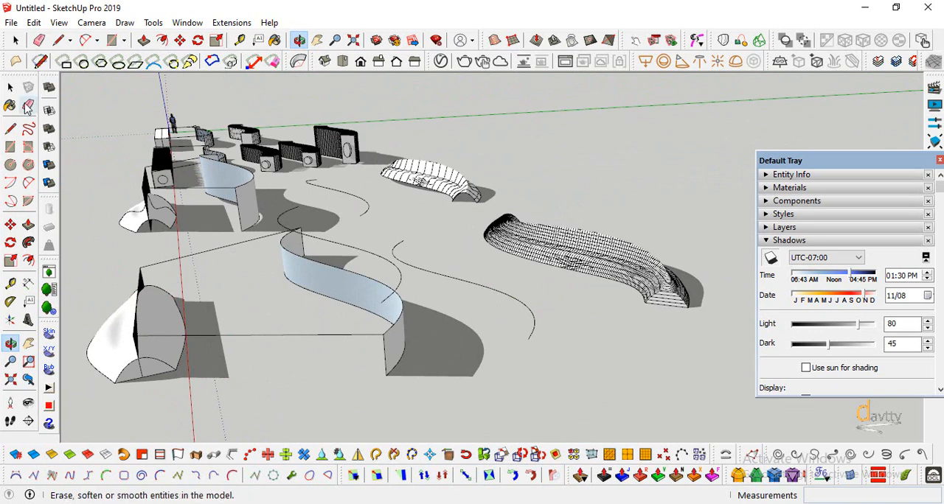